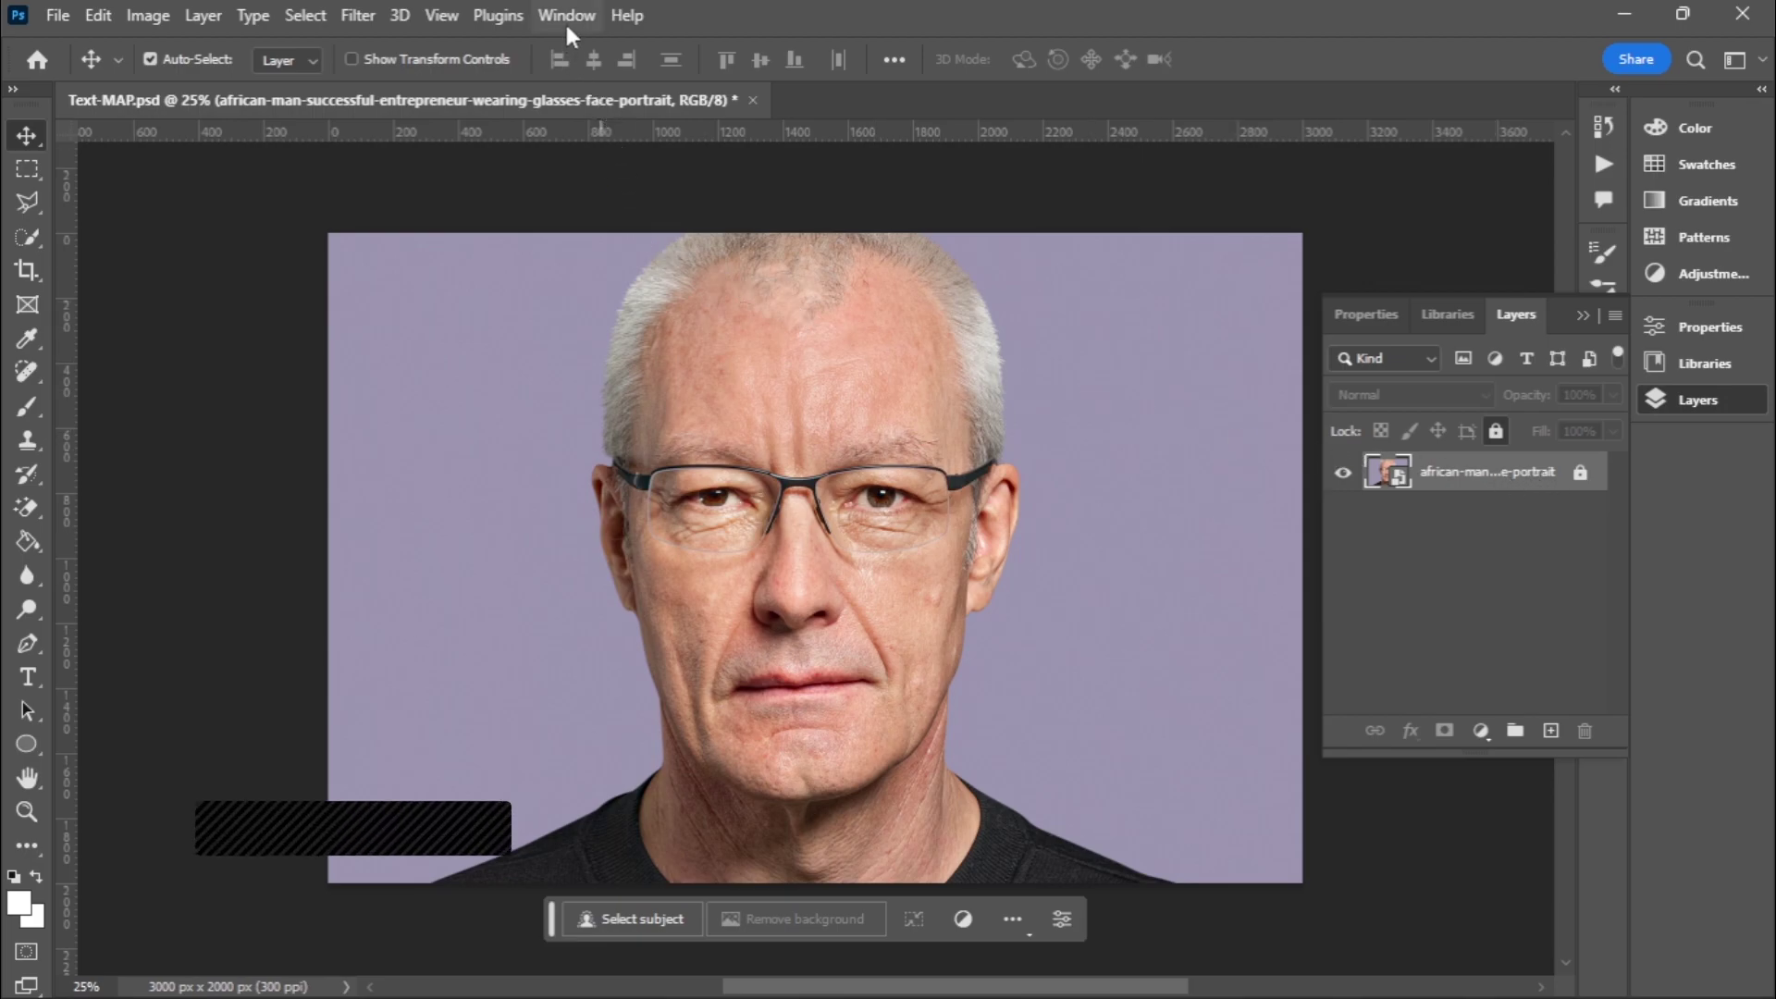
# - Duplicate the portrait layer, hide the original and unlock the copy for editing
pyautogui.click(566, 18)
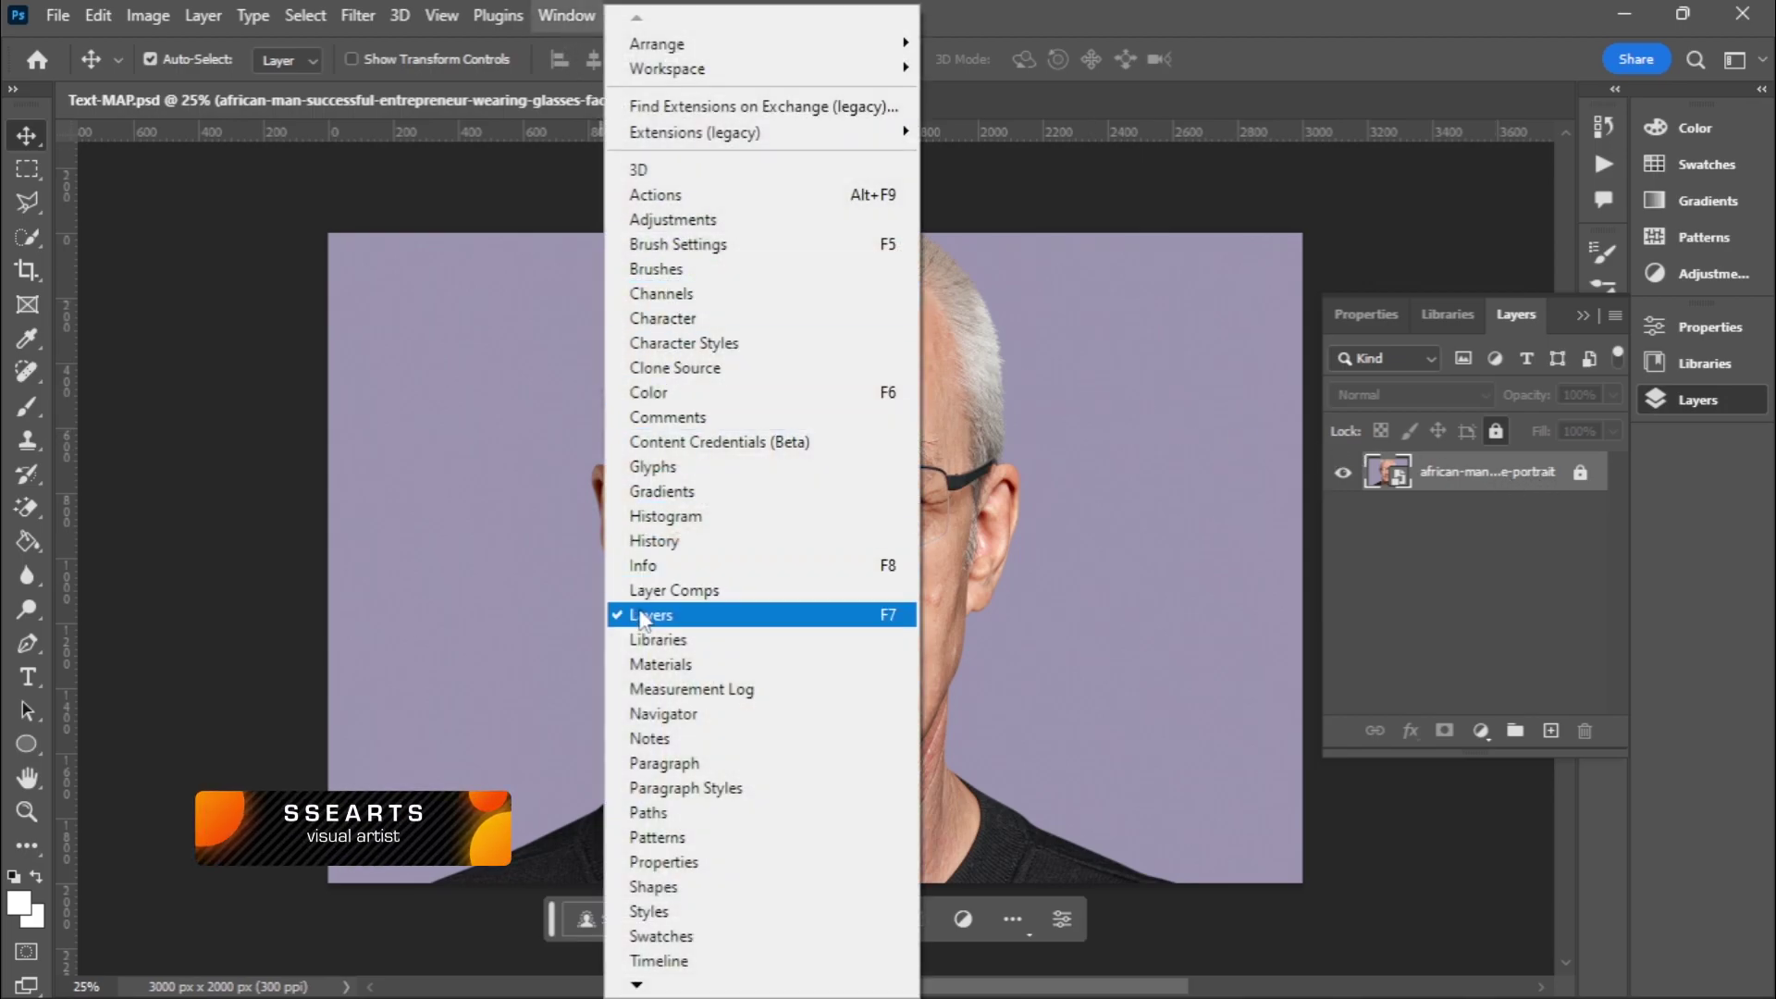
pyautogui.click(1426, 581)
pyautogui.click(1489, 474)
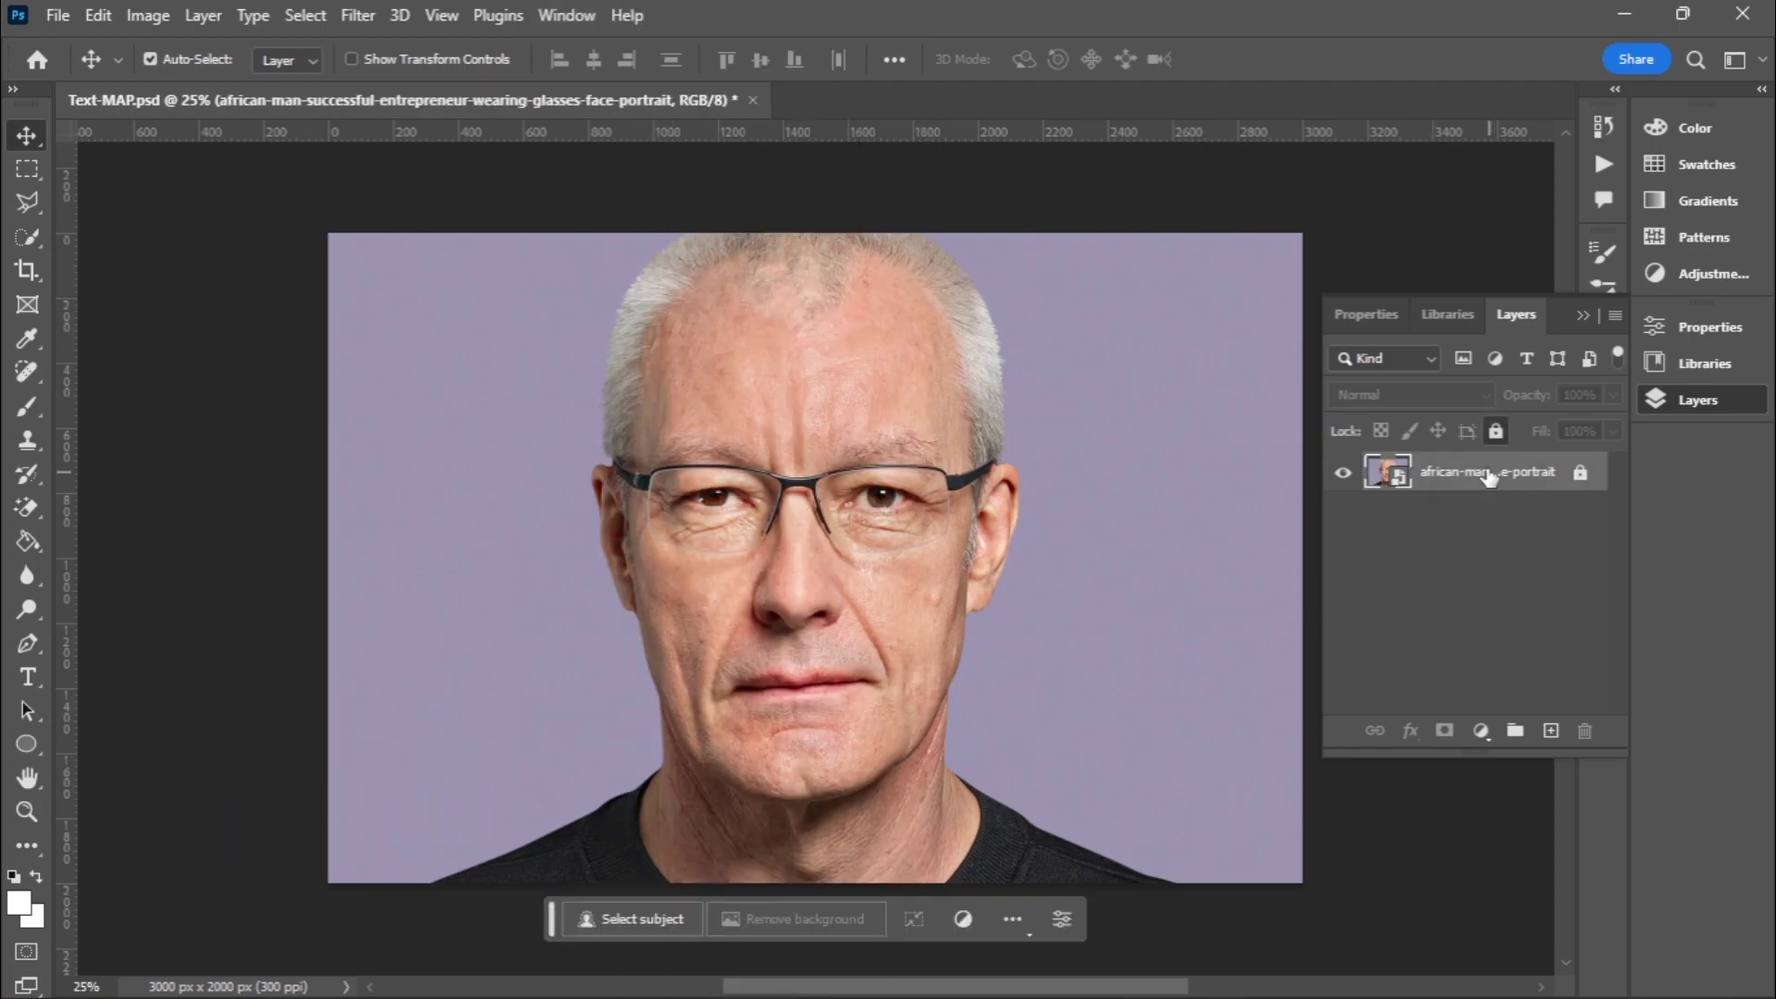
pyautogui.moveTo(1489, 474); pyautogui.dragTo(1564, 749)
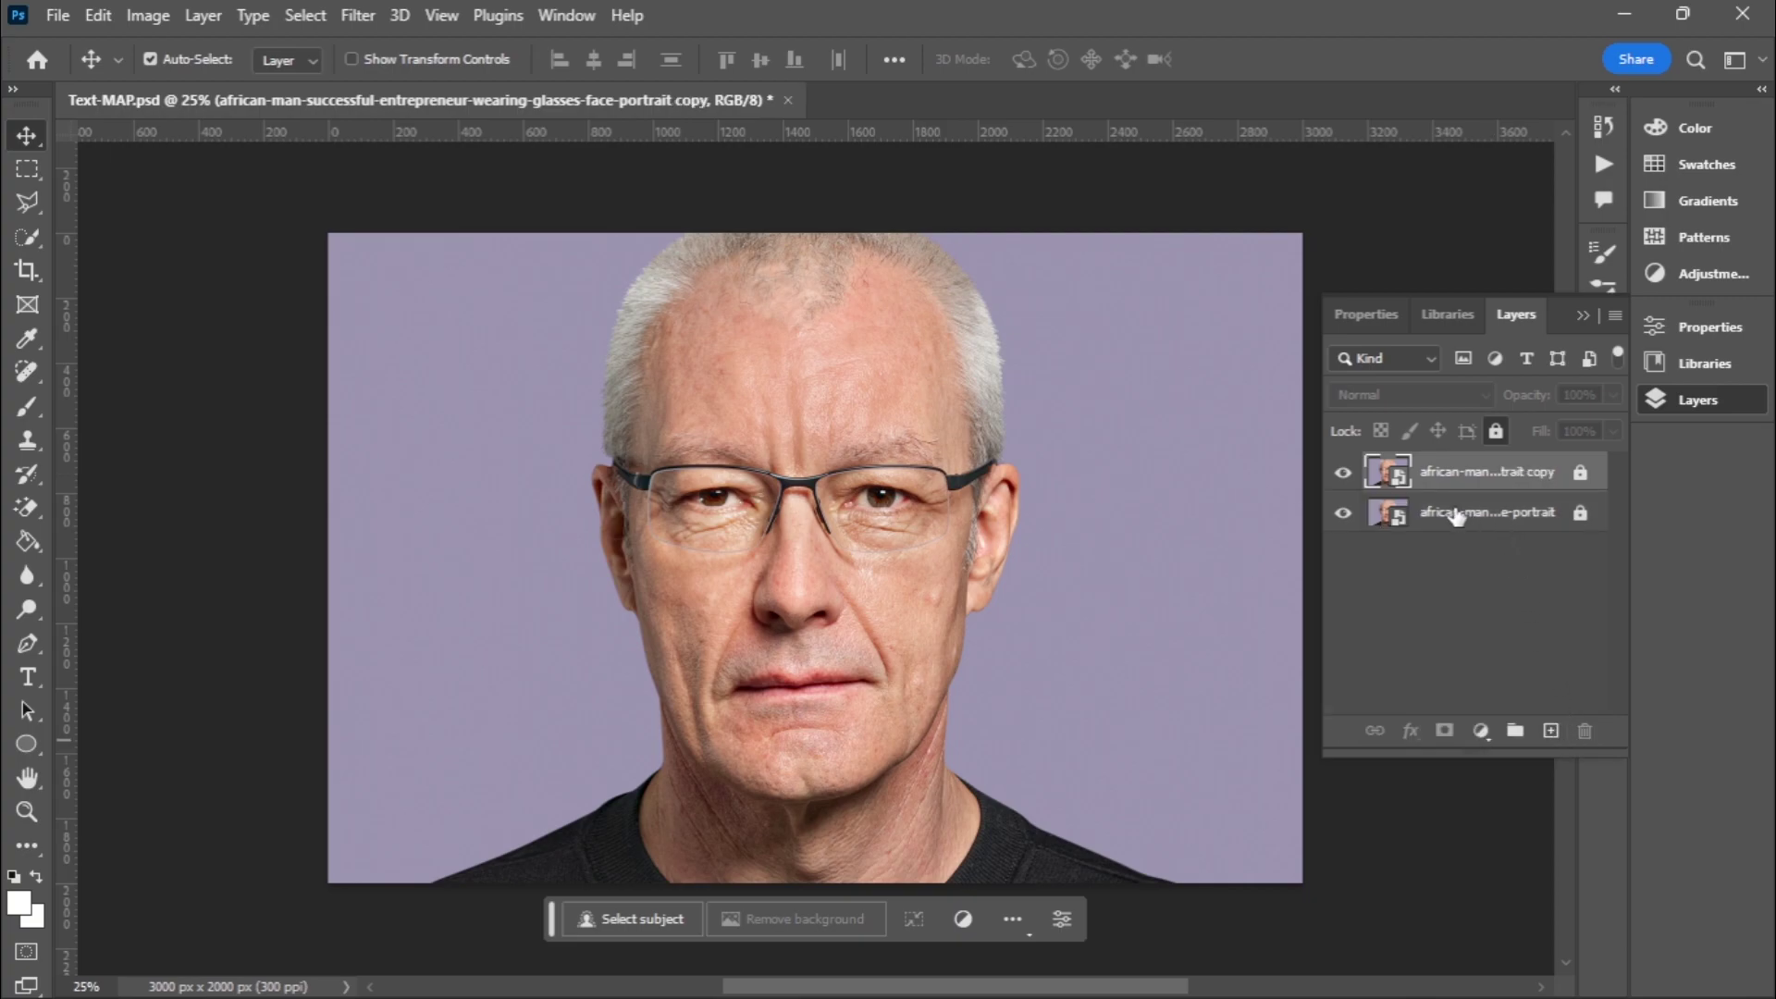
pyautogui.click(1343, 515)
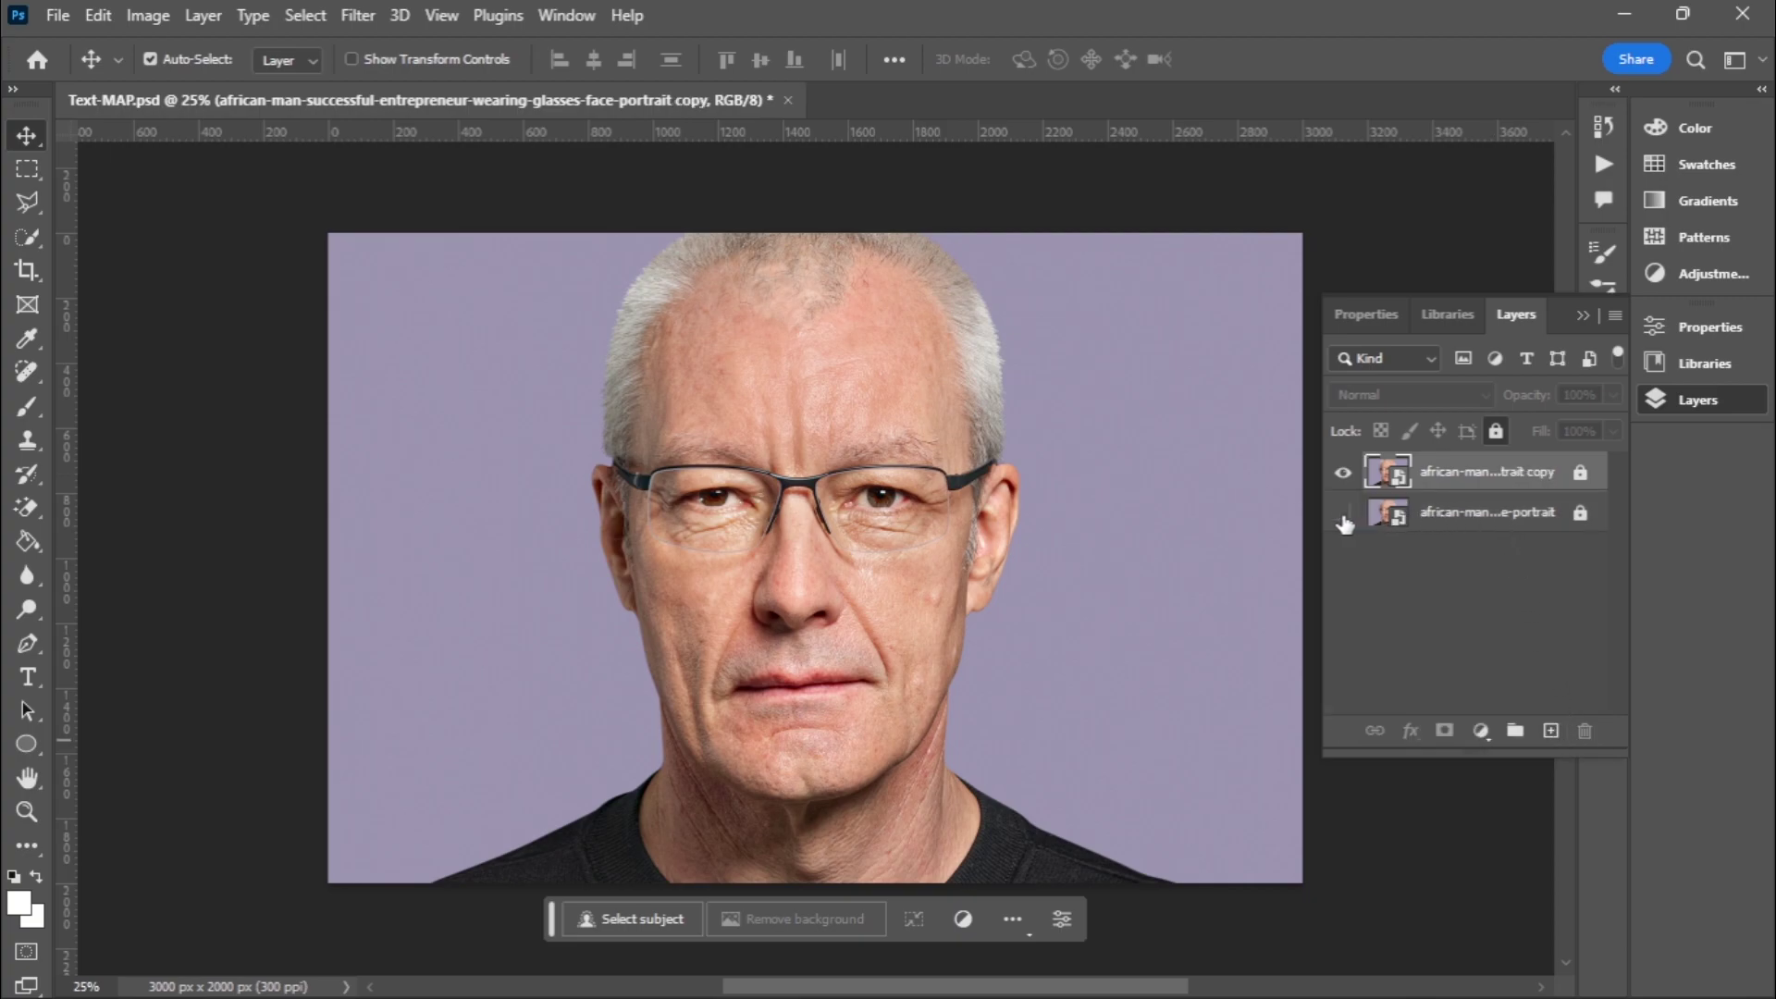
pyautogui.click(1580, 472)
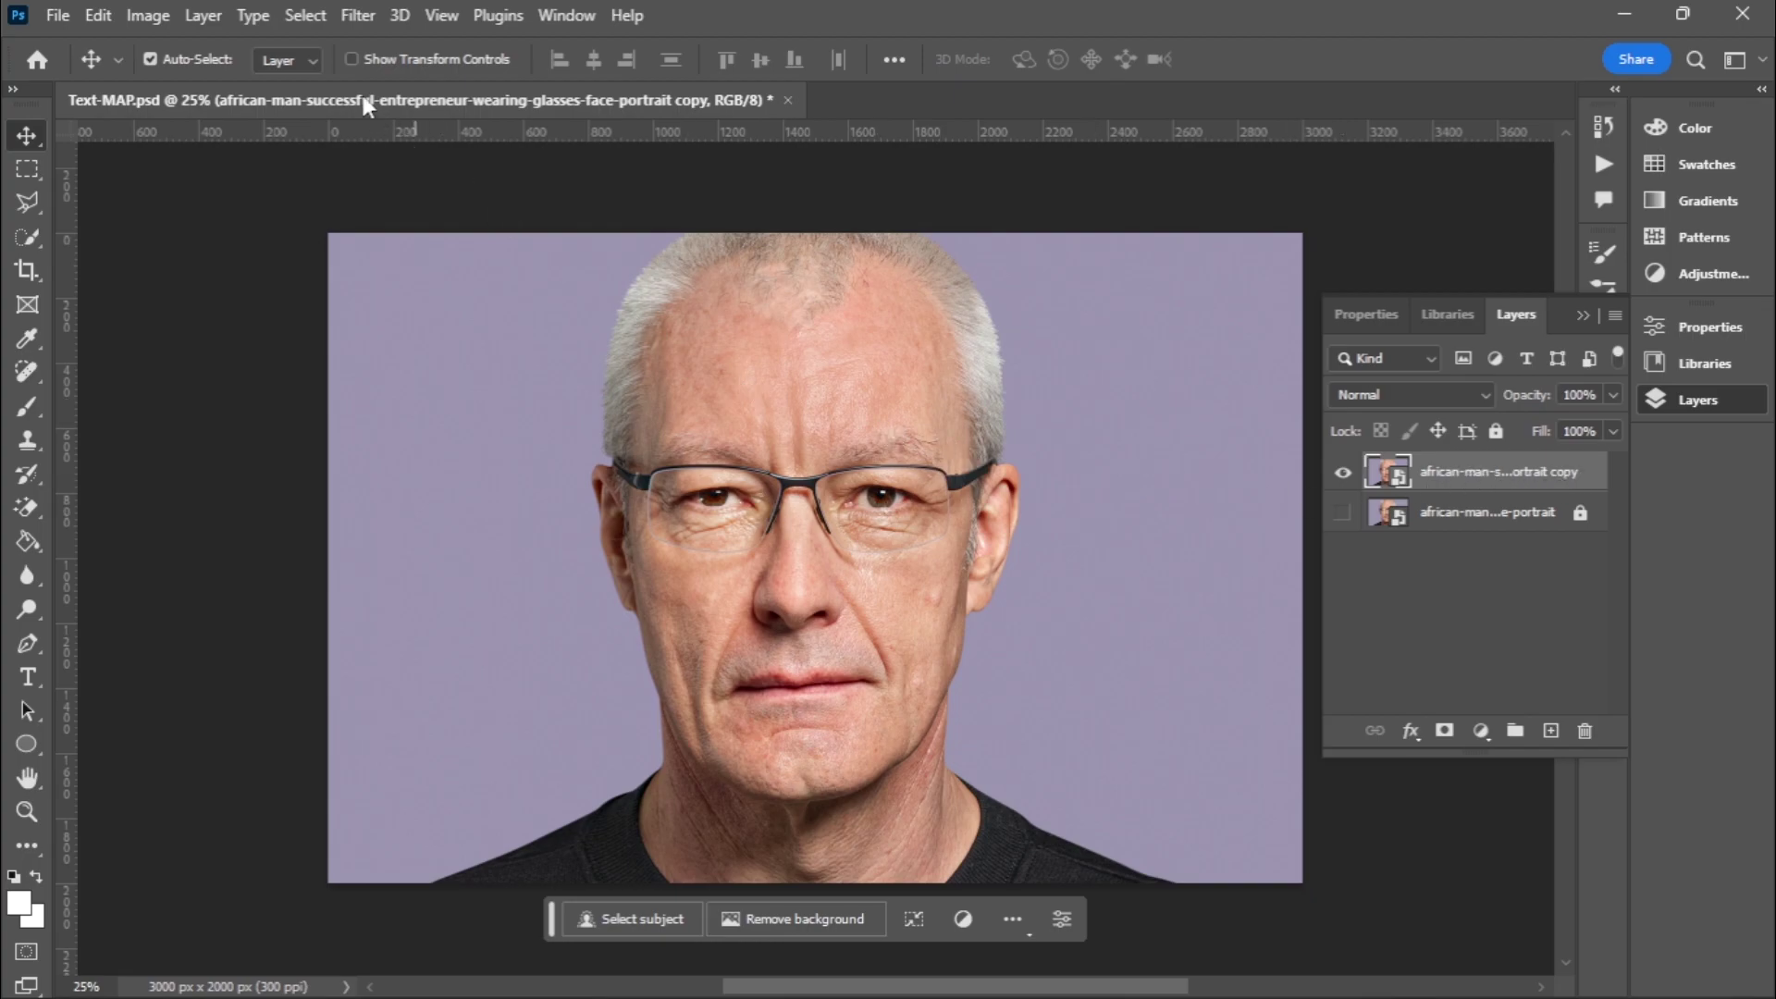
# - Use Select > Subject to mask the portrait copy to the man, then convert it to a smart object
pyautogui.click(305, 16)
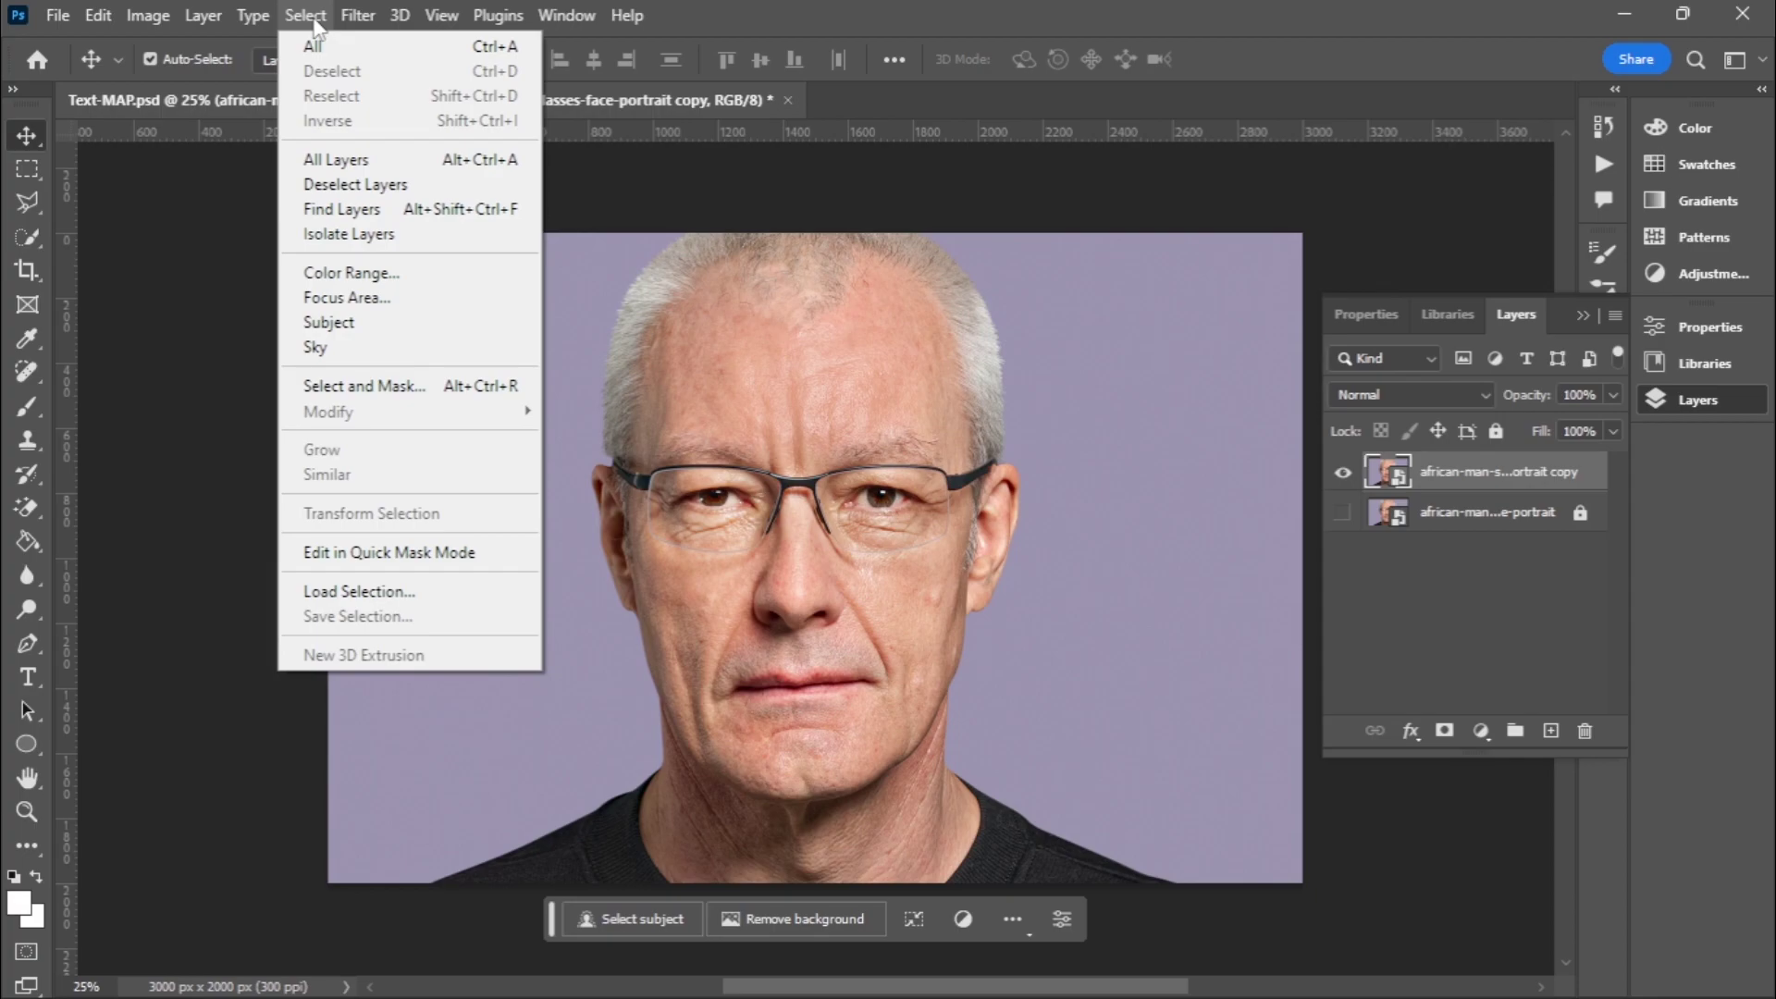
pyautogui.click(315, 322)
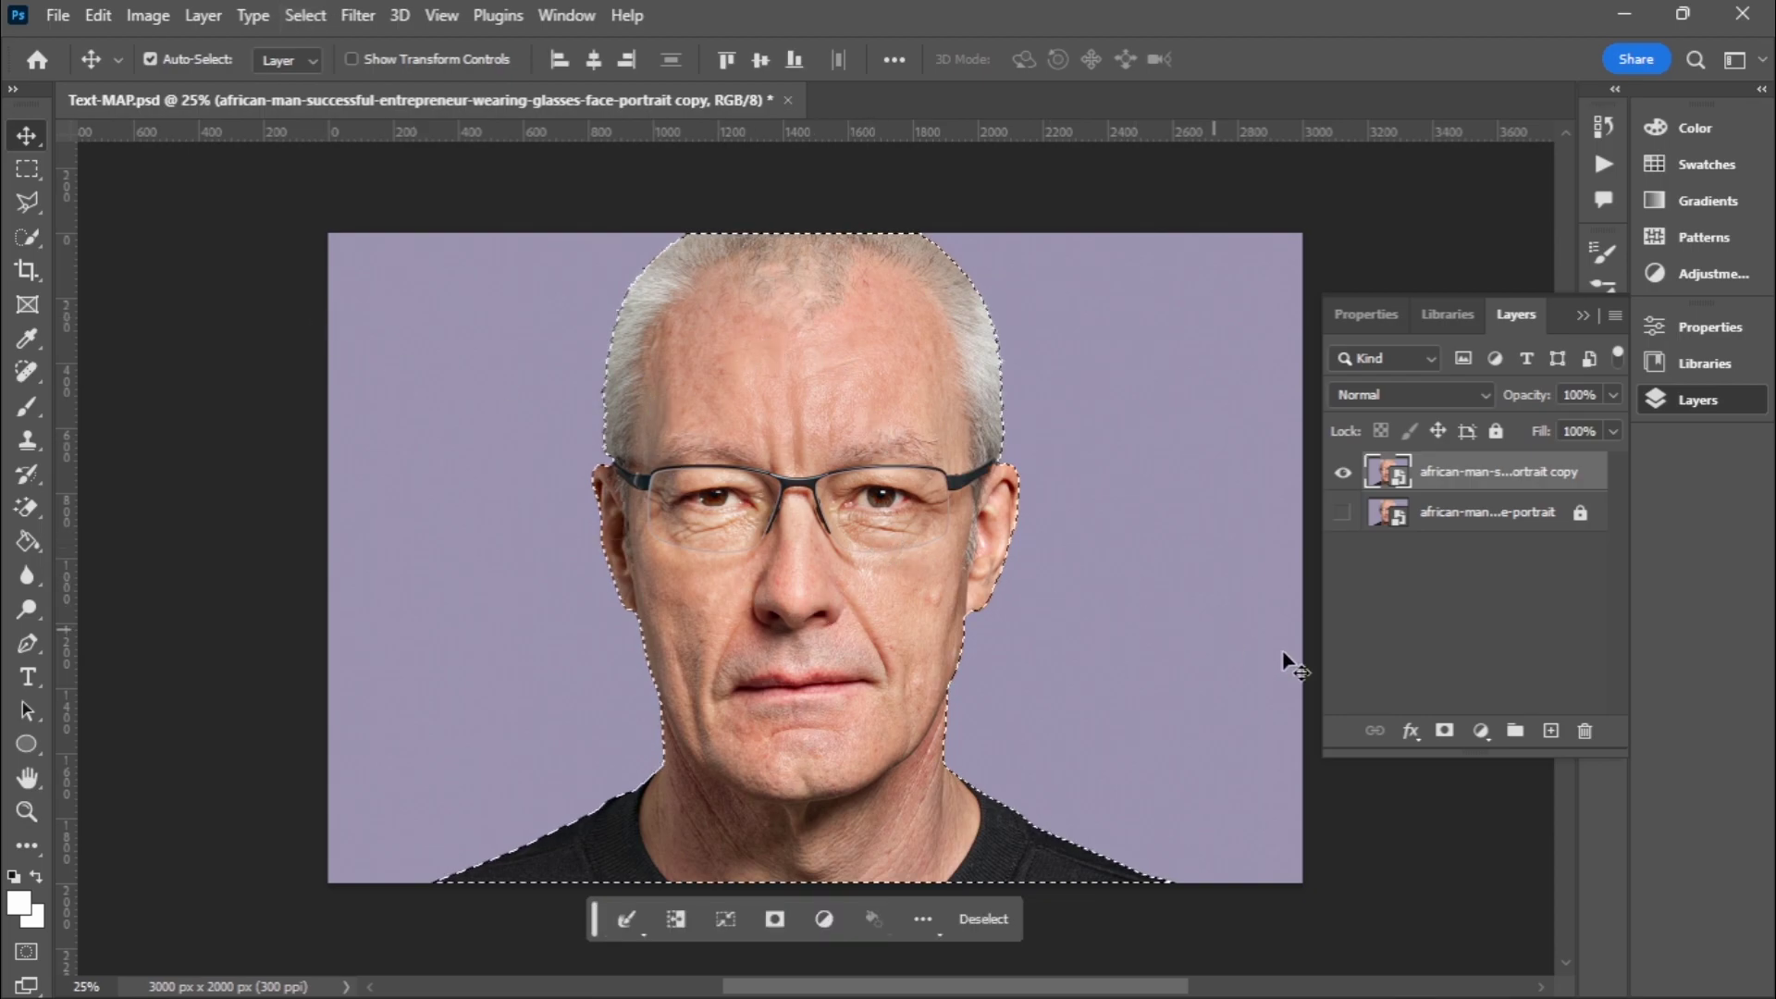
pyautogui.click(1446, 732)
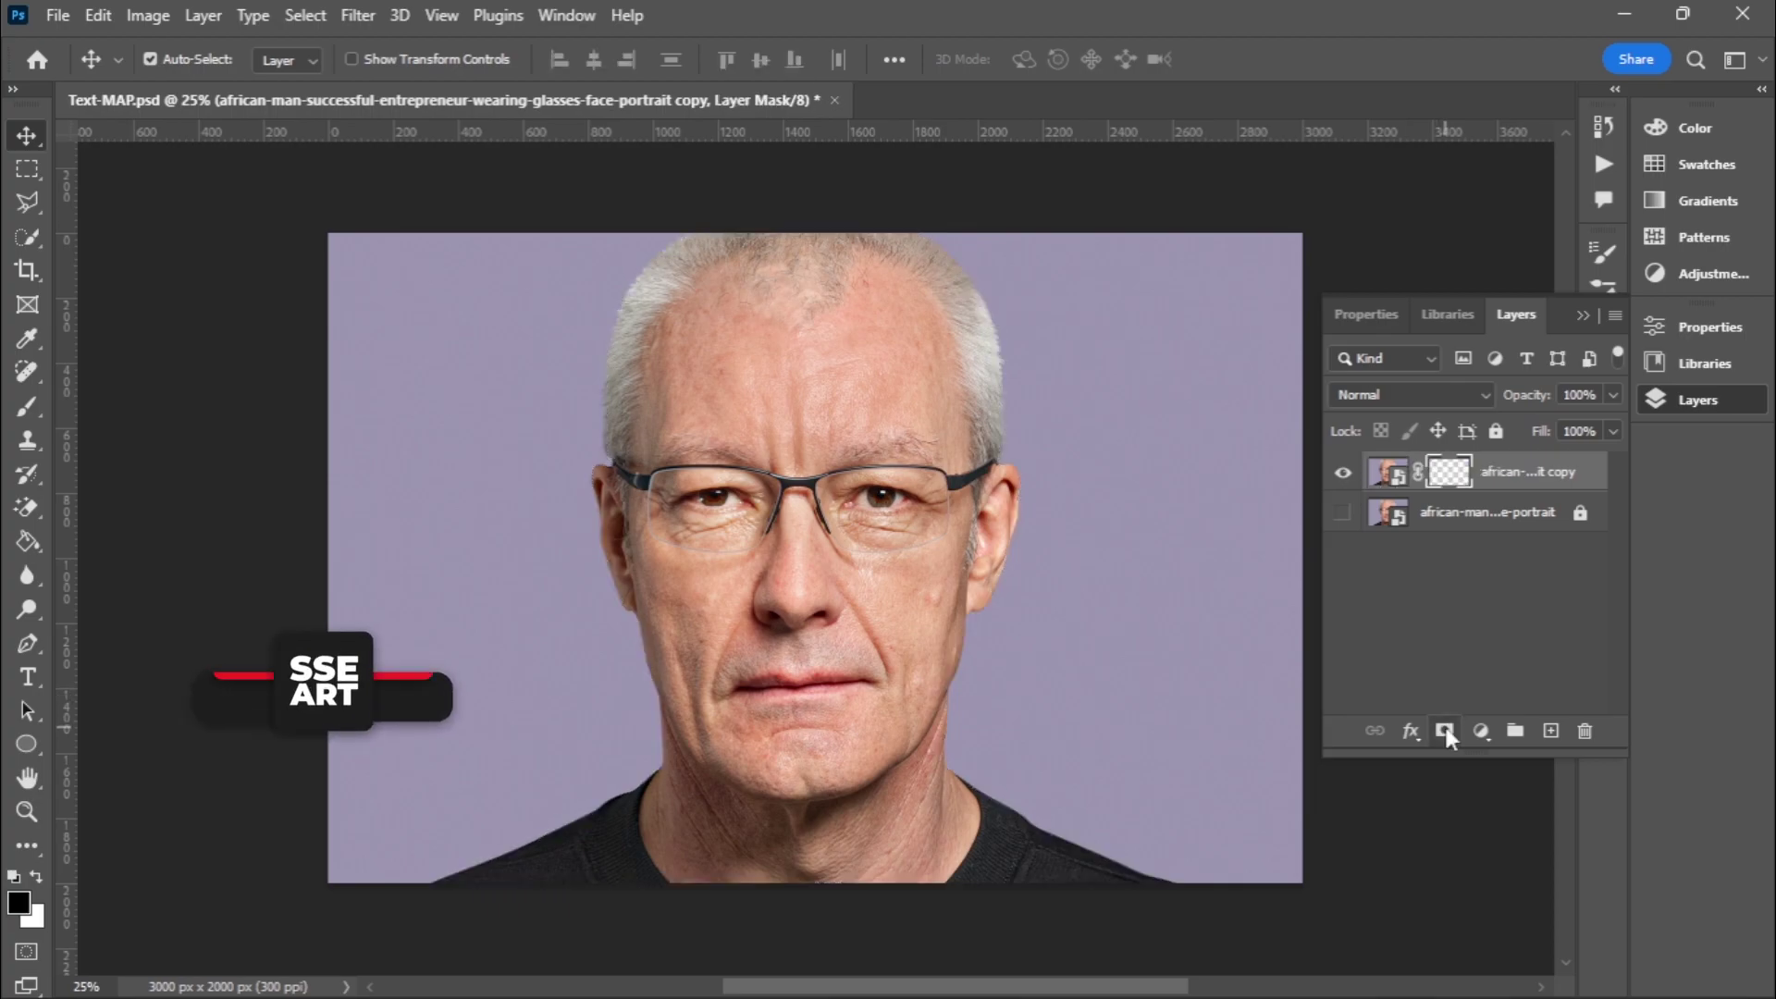
pyautogui.rightClick(1502, 469)
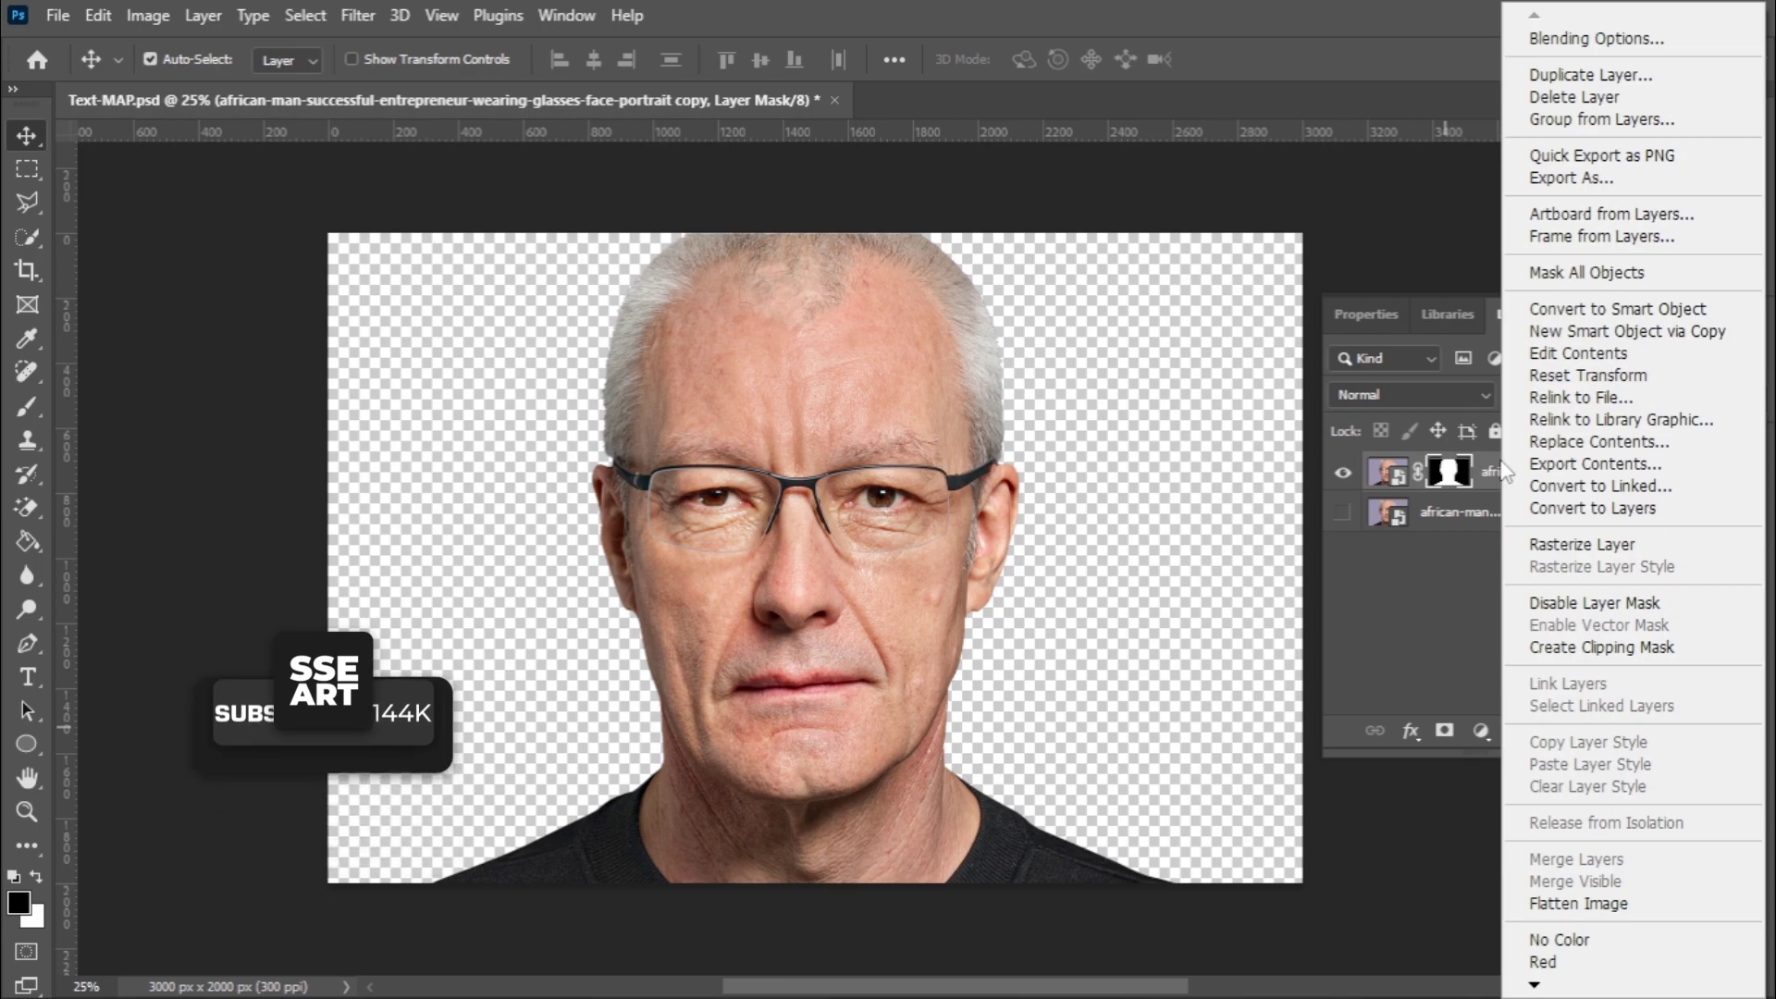
pyautogui.click(1571, 318)
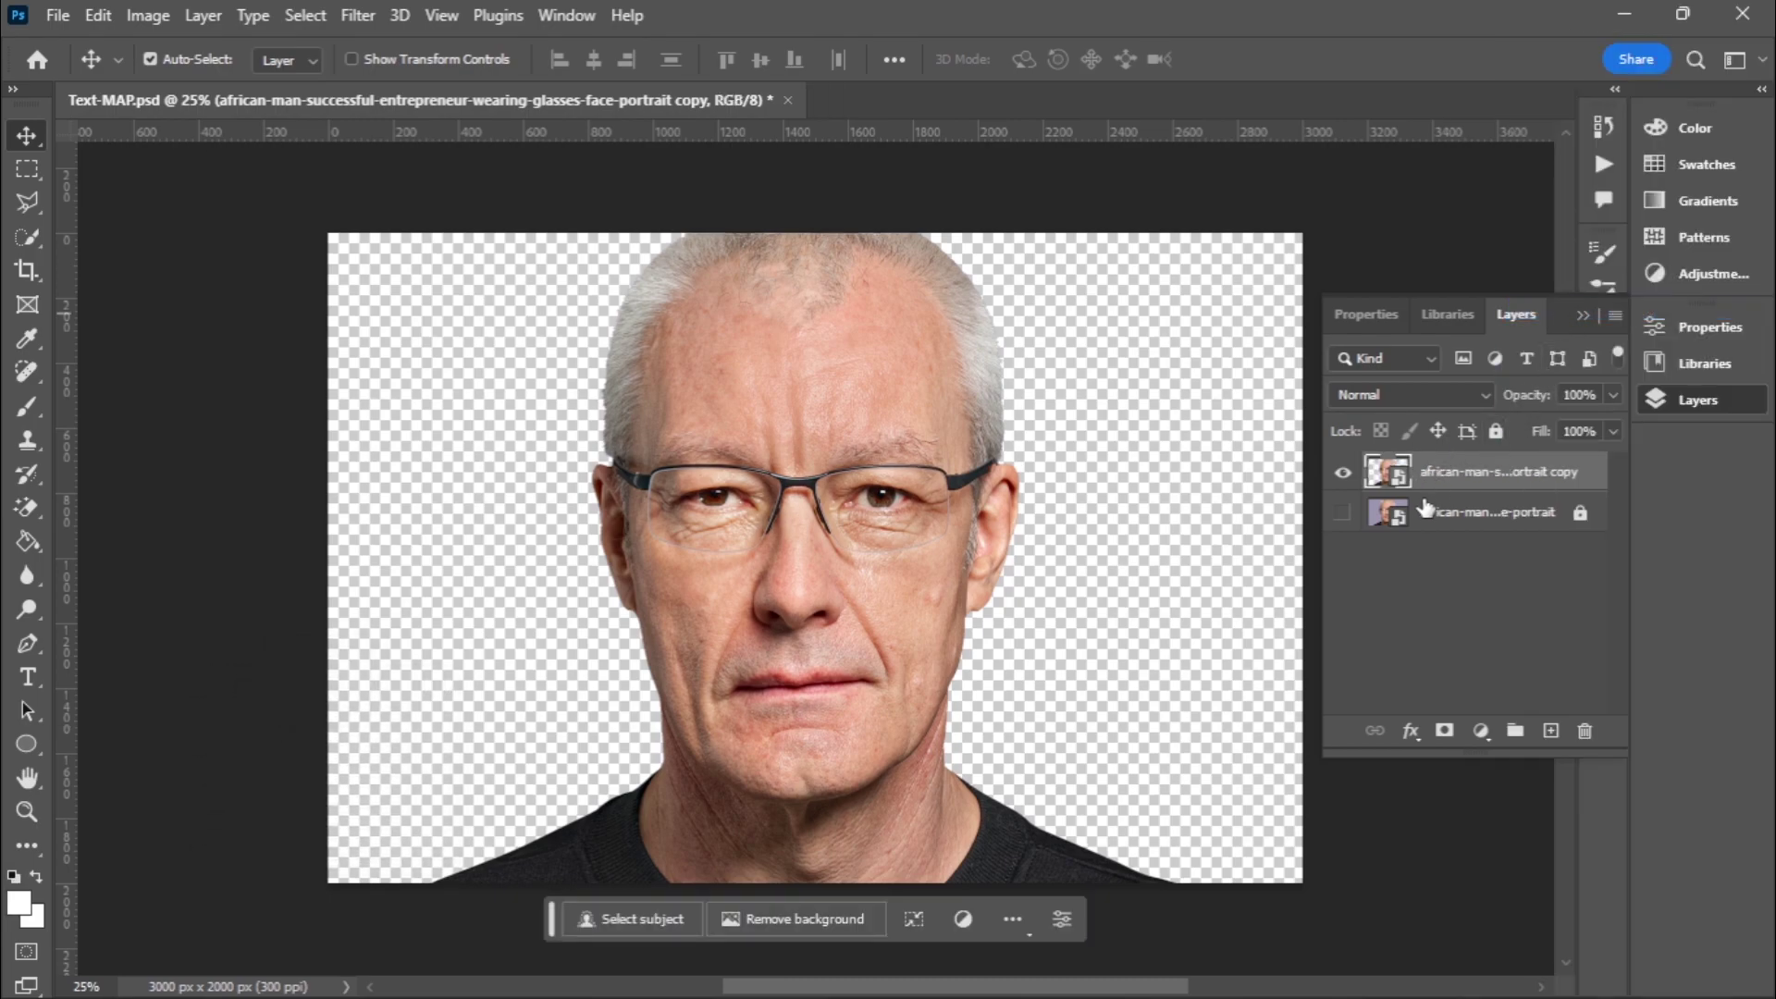
# - Show the original portrait layer again and add a Gradient Map adjustment layer
pyautogui.click(1344, 514)
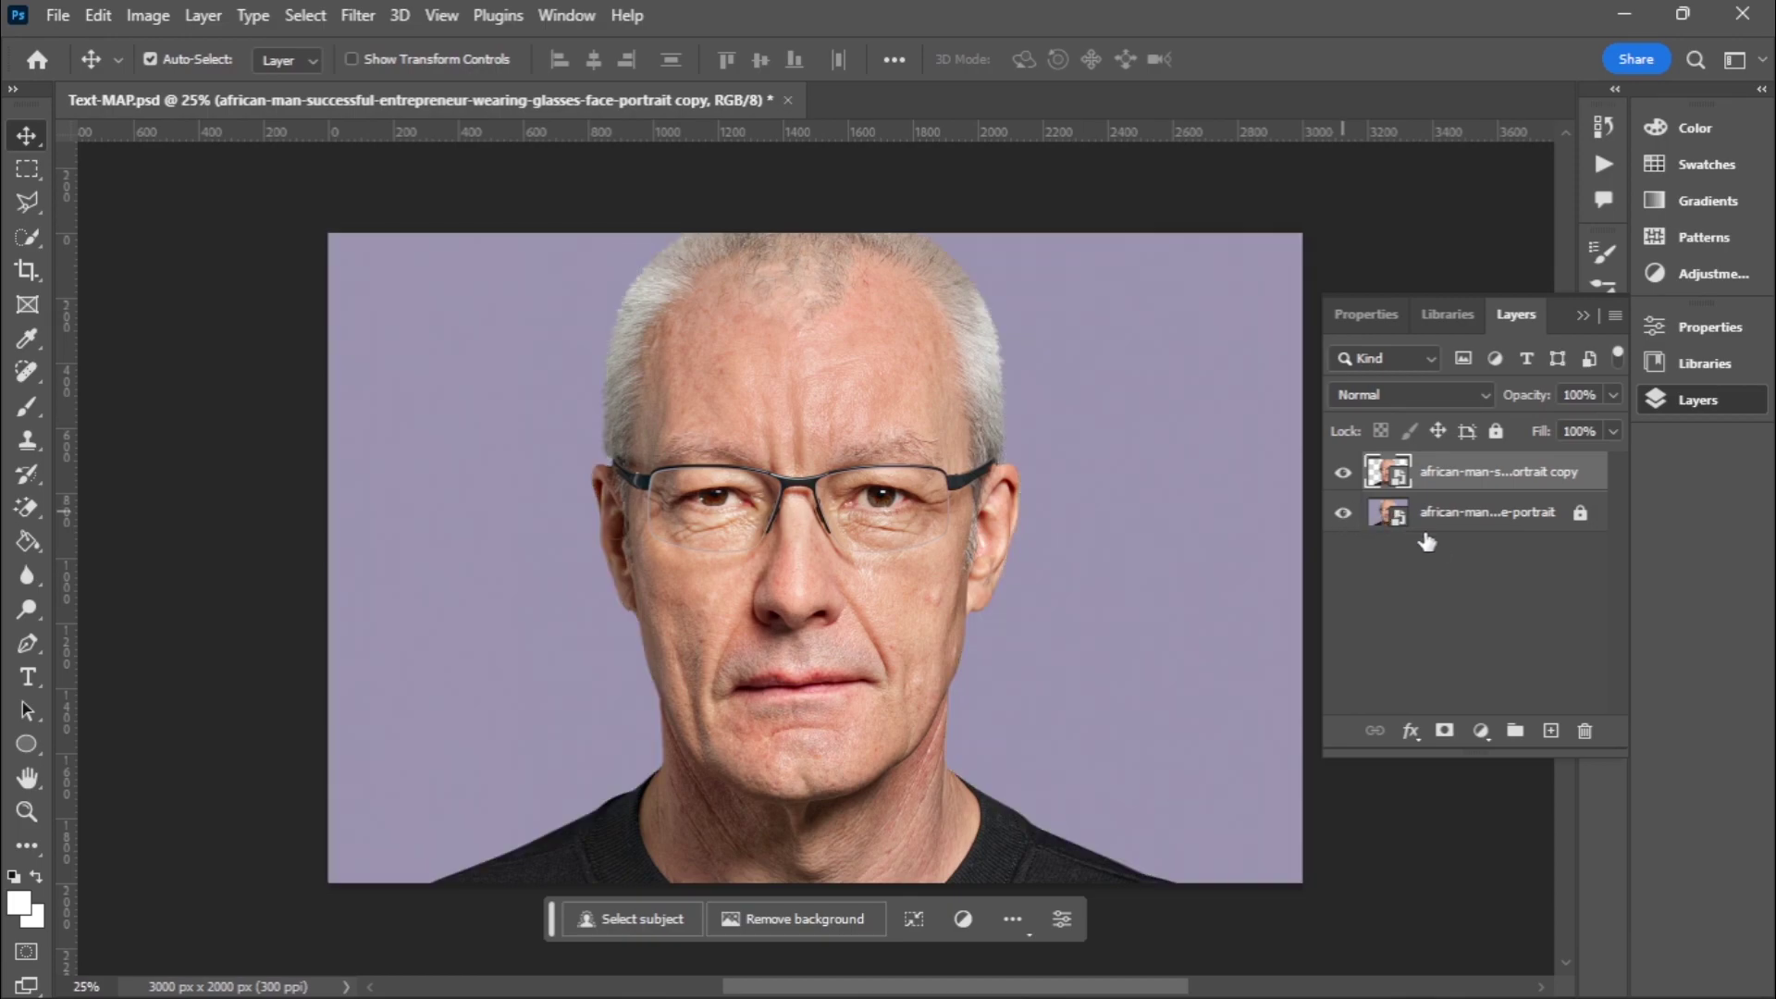
pyautogui.click(1481, 731)
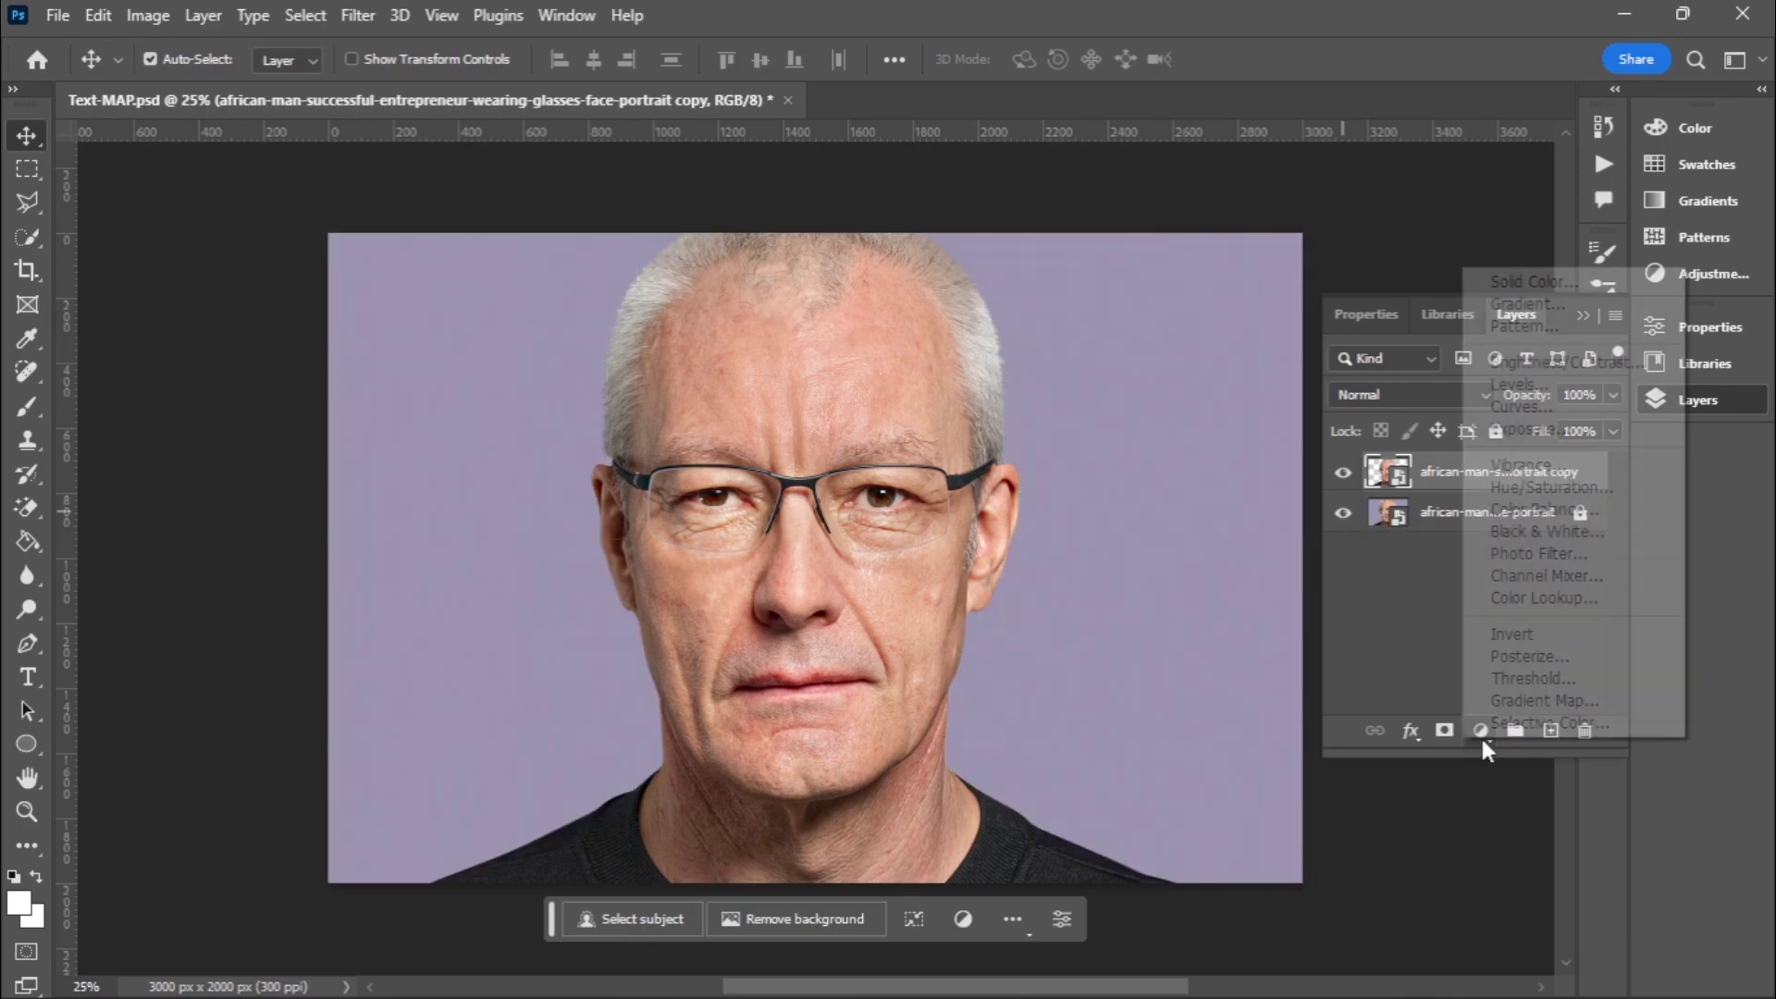
pyautogui.click(1519, 703)
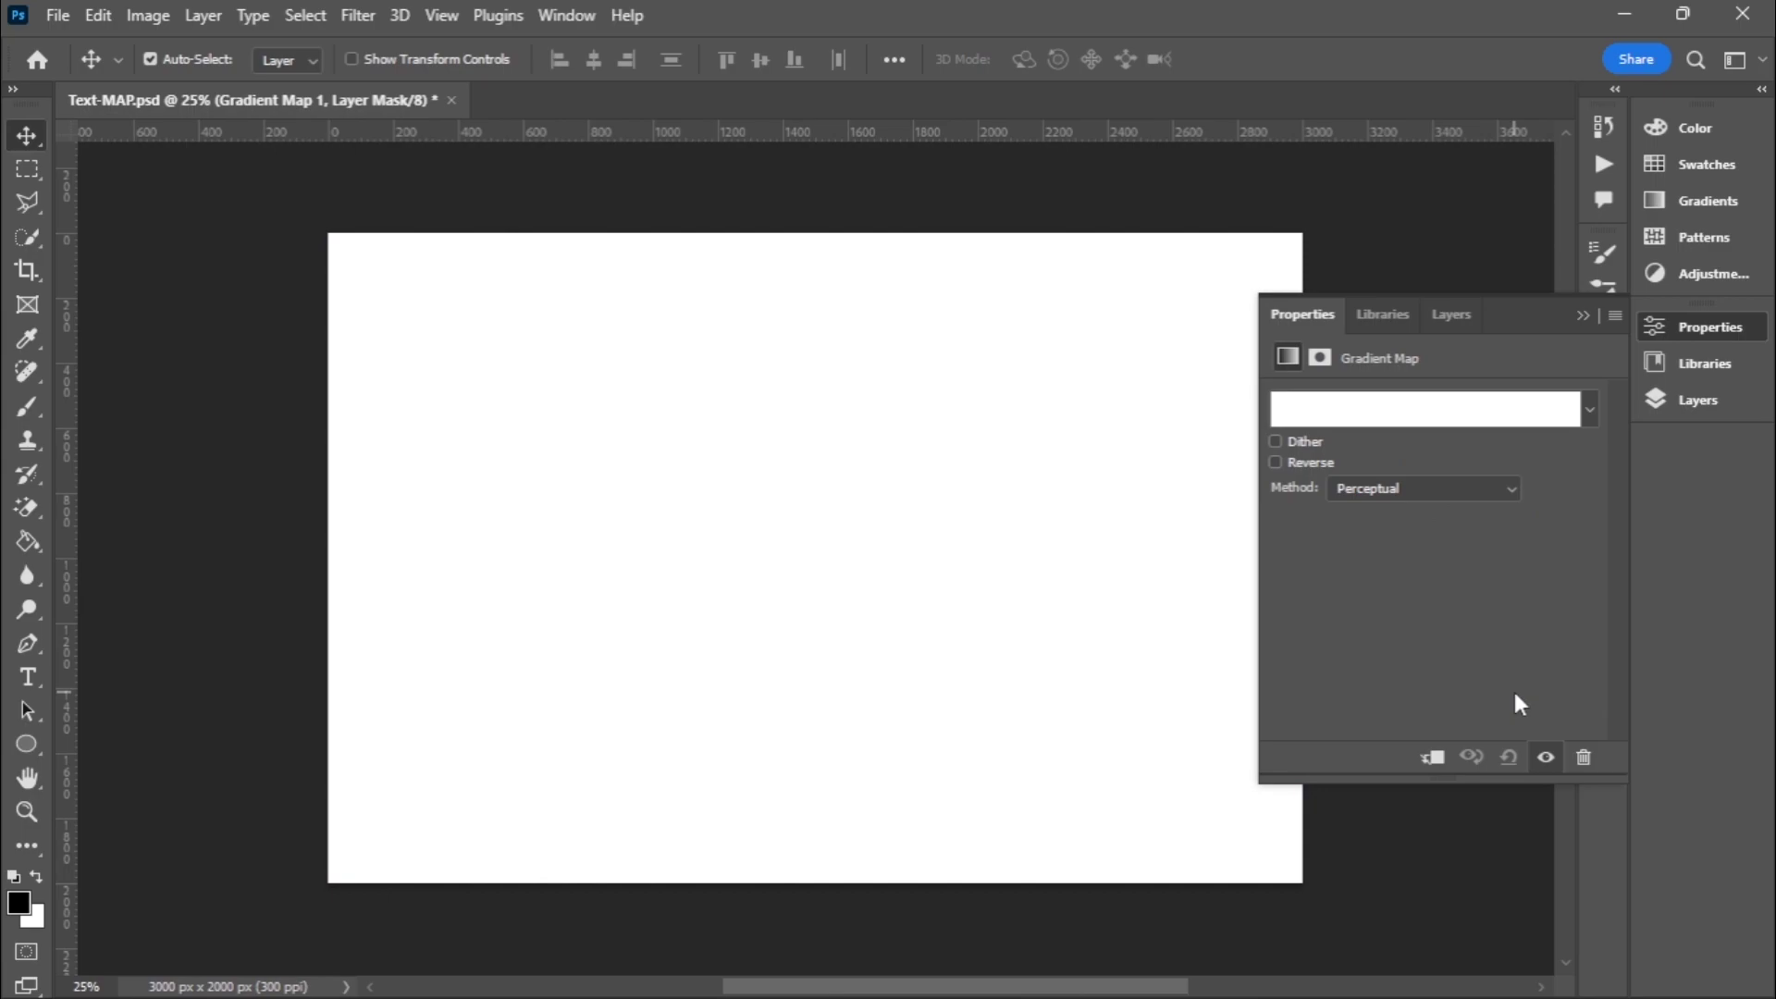
# - Set the gradient map to the Basics Black, White preset and clip it to the man's layer
pyautogui.click(1403, 416)
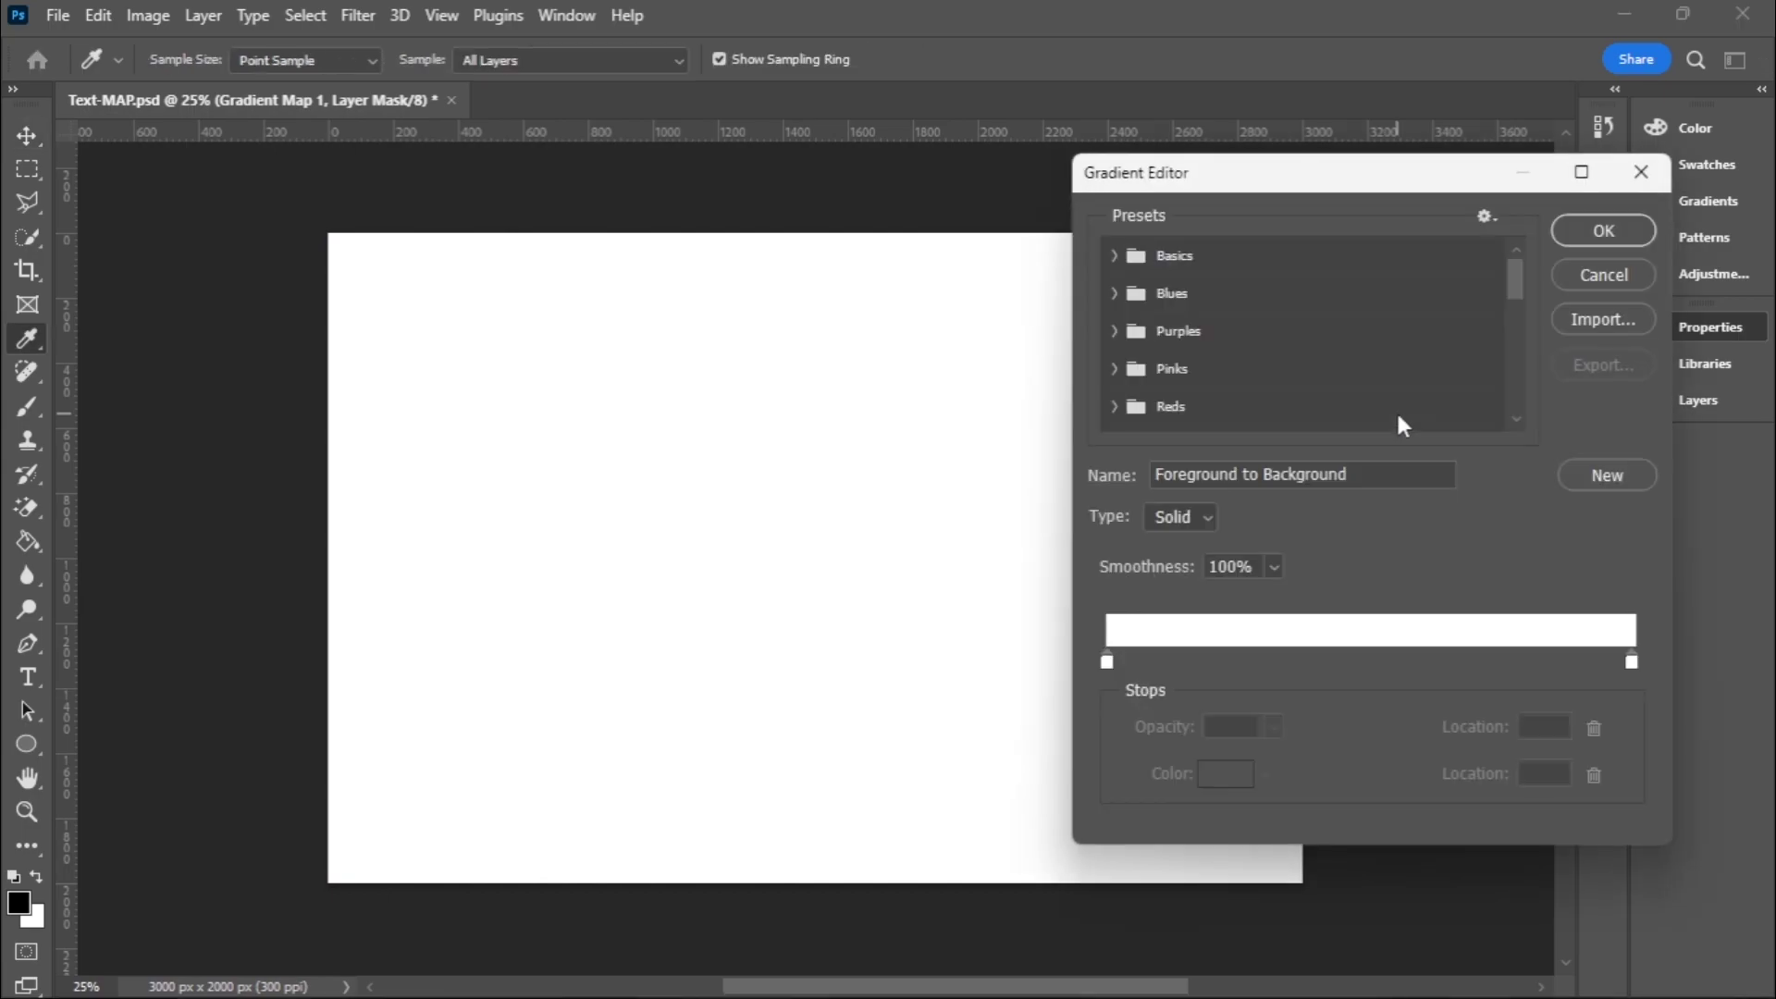
pyautogui.click(1115, 258)
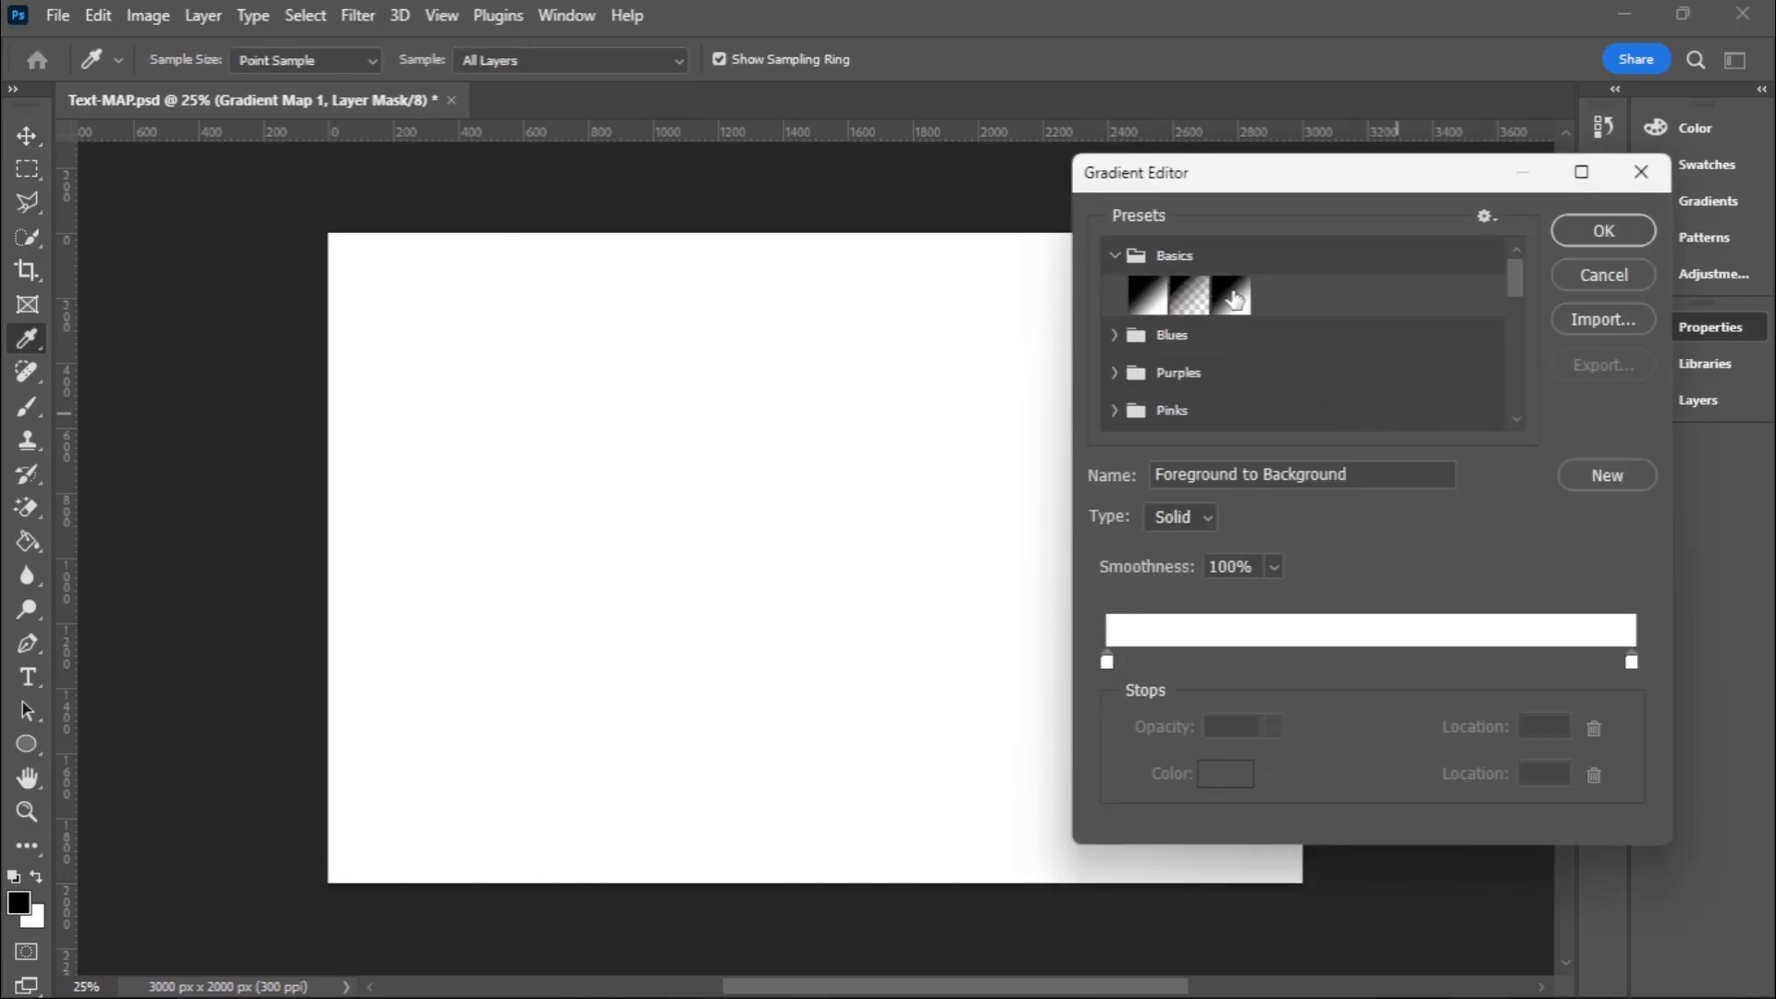
pyautogui.click(1232, 294)
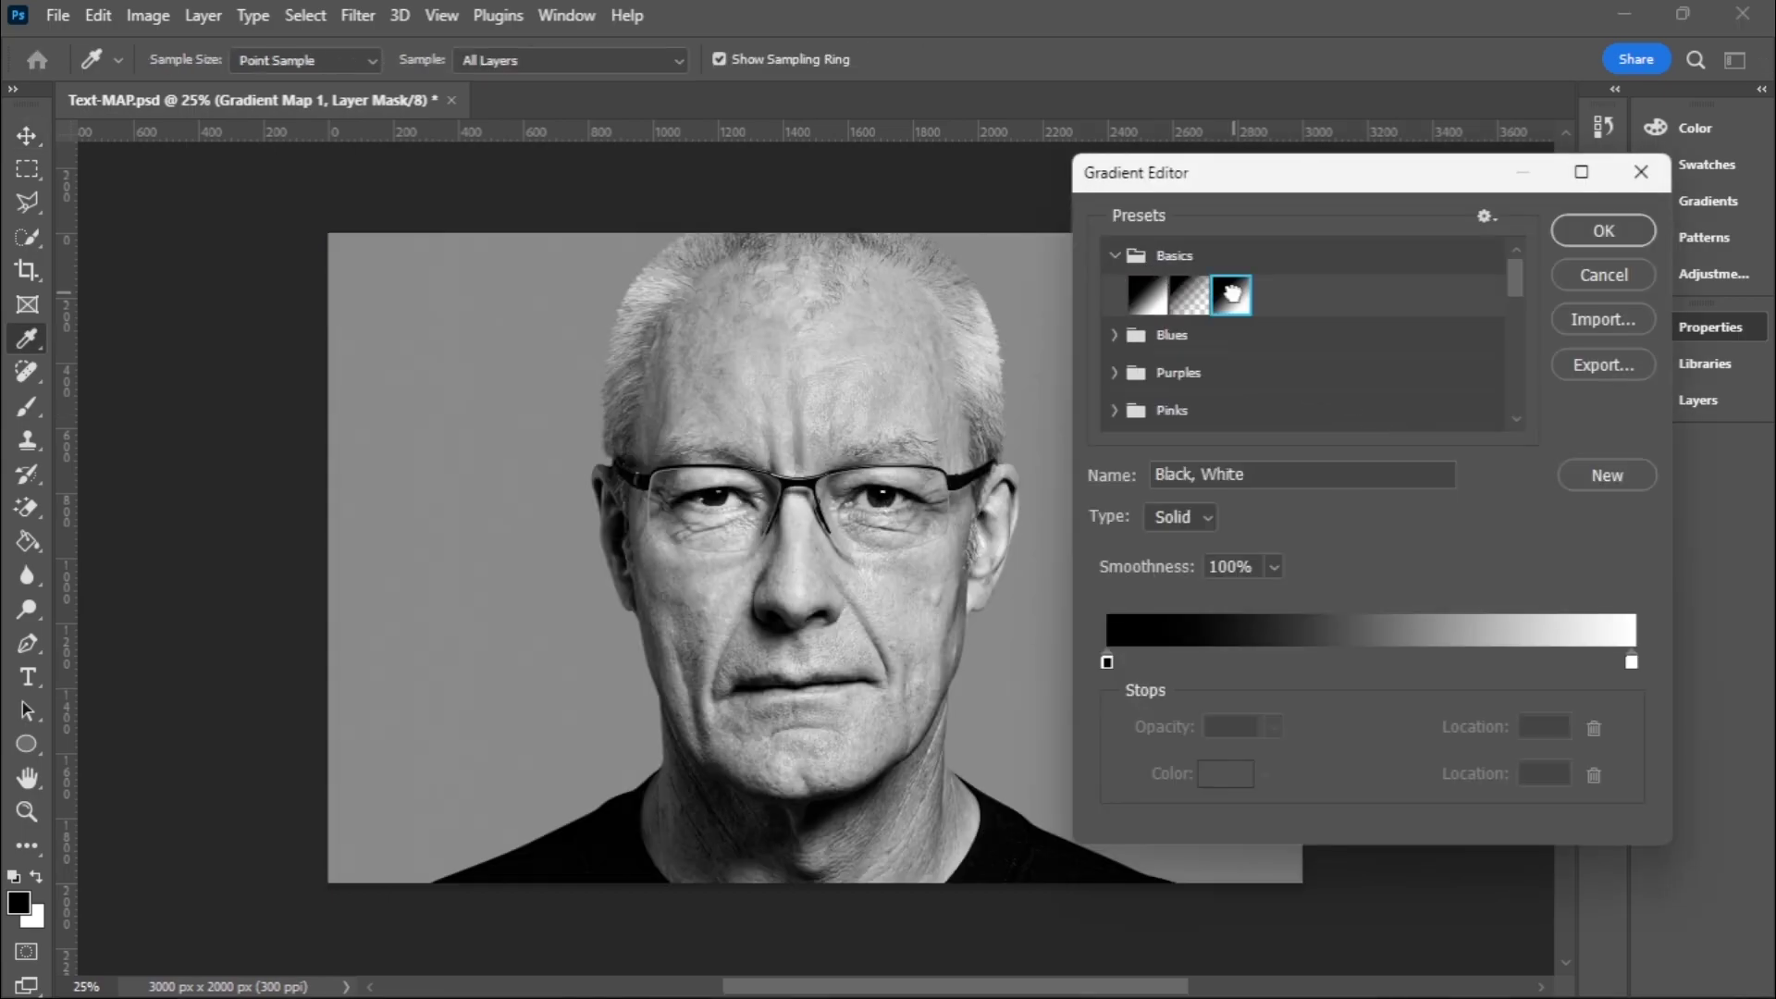
pyautogui.click(1107, 663)
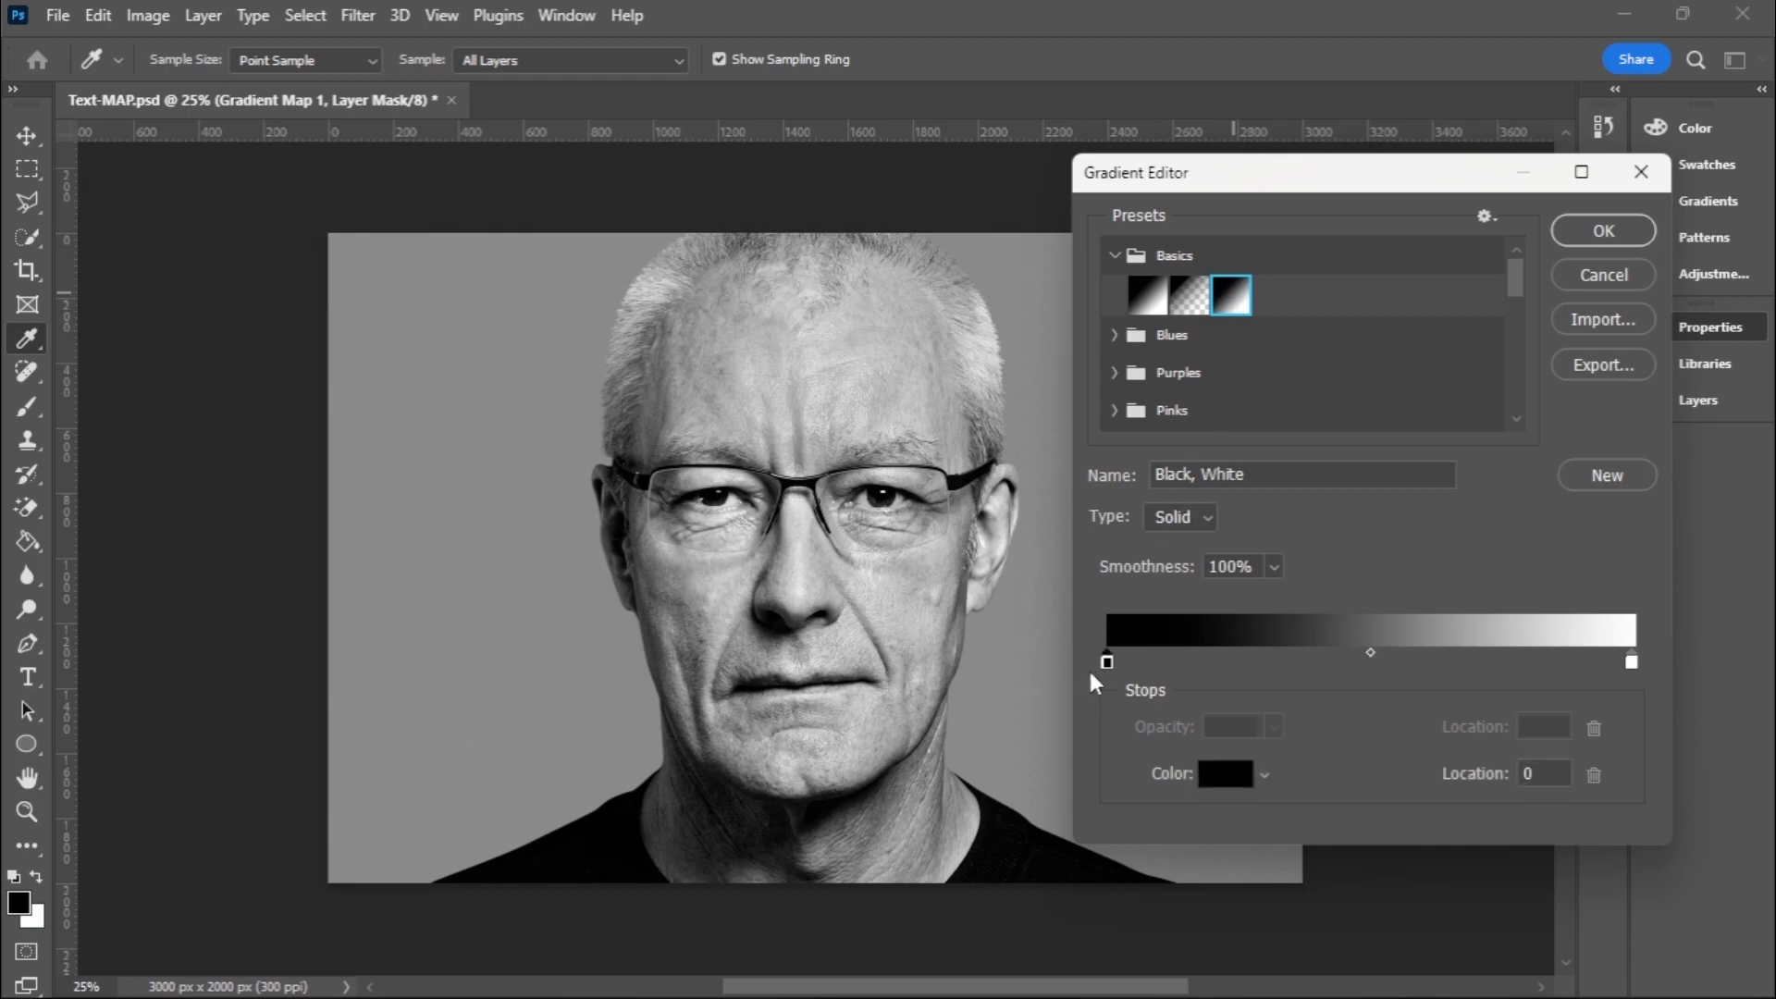
pyautogui.click(1632, 665)
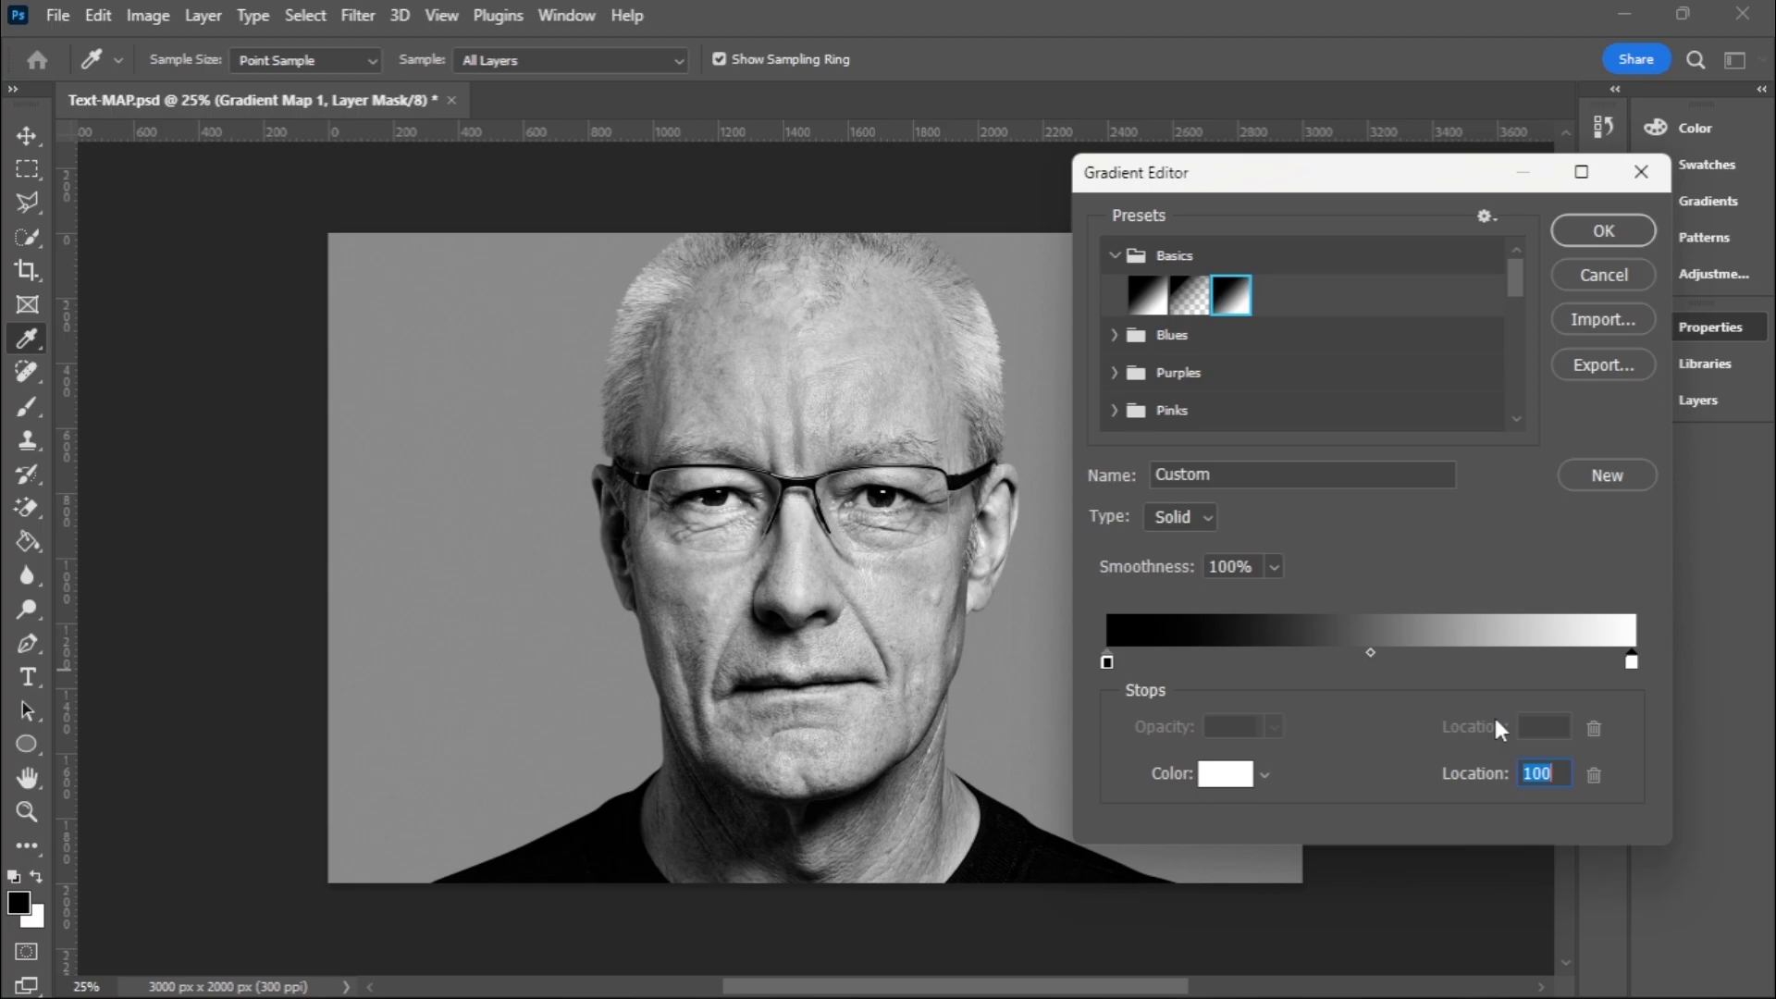
pyautogui.click(1586, 232)
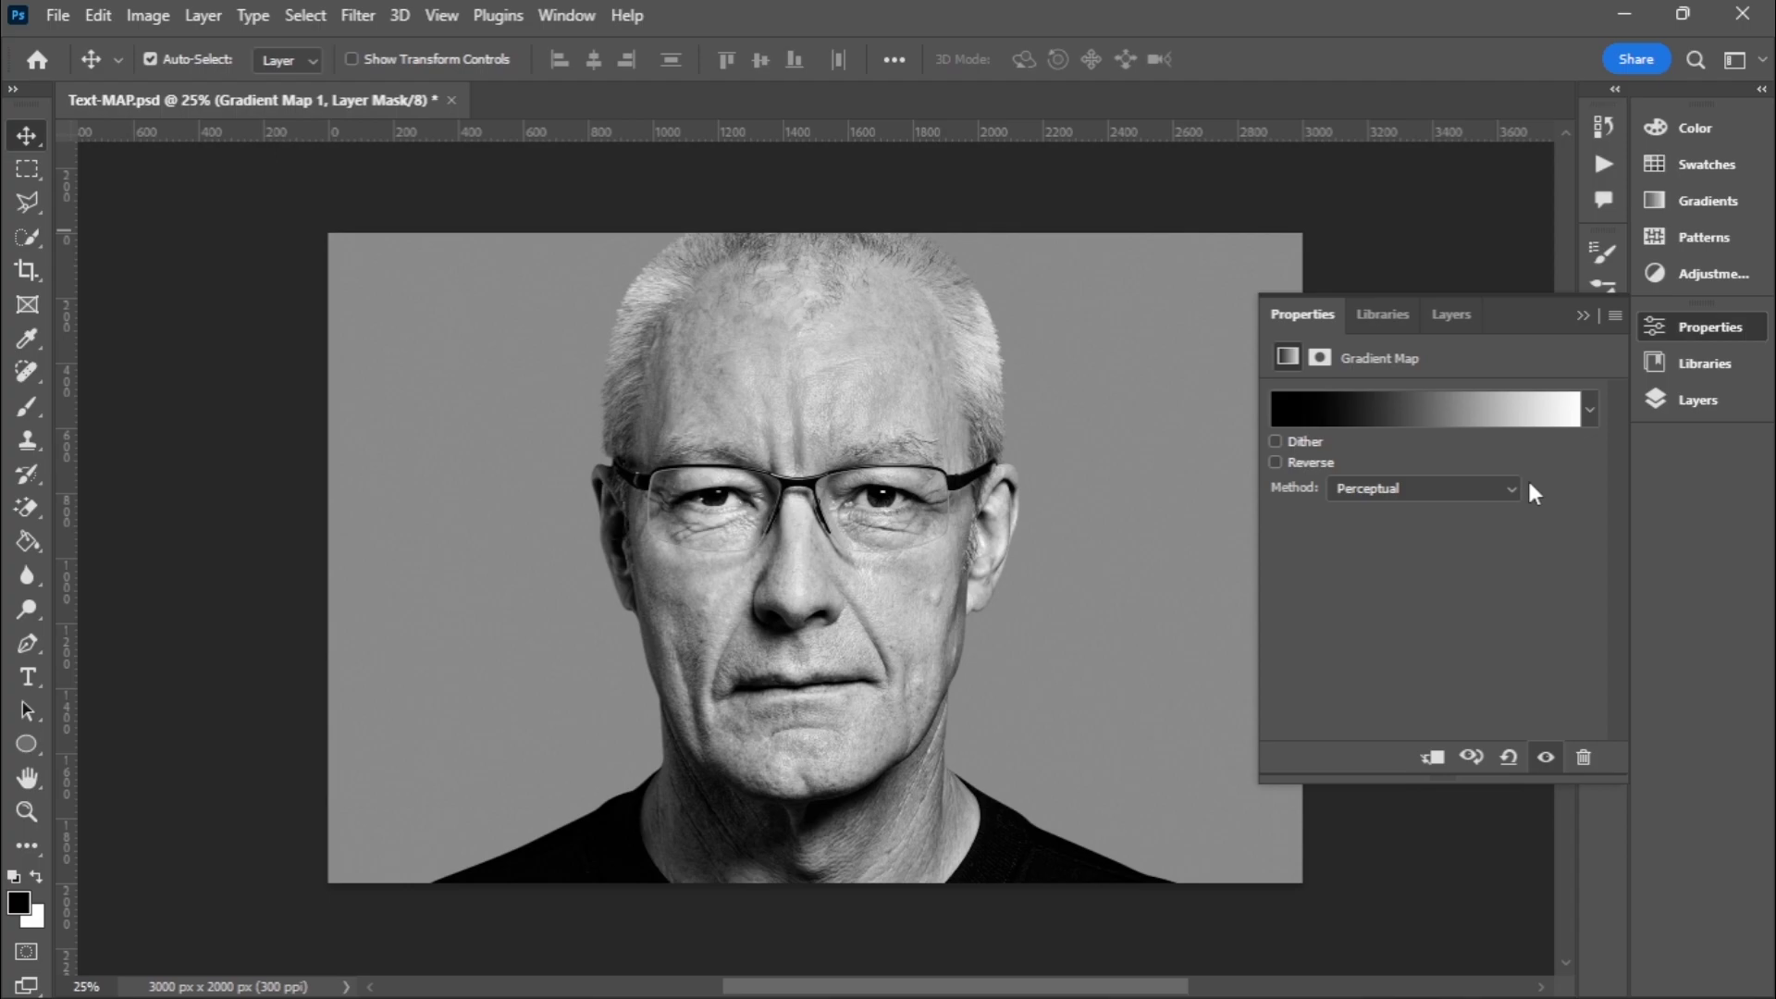
pyautogui.click(1433, 758)
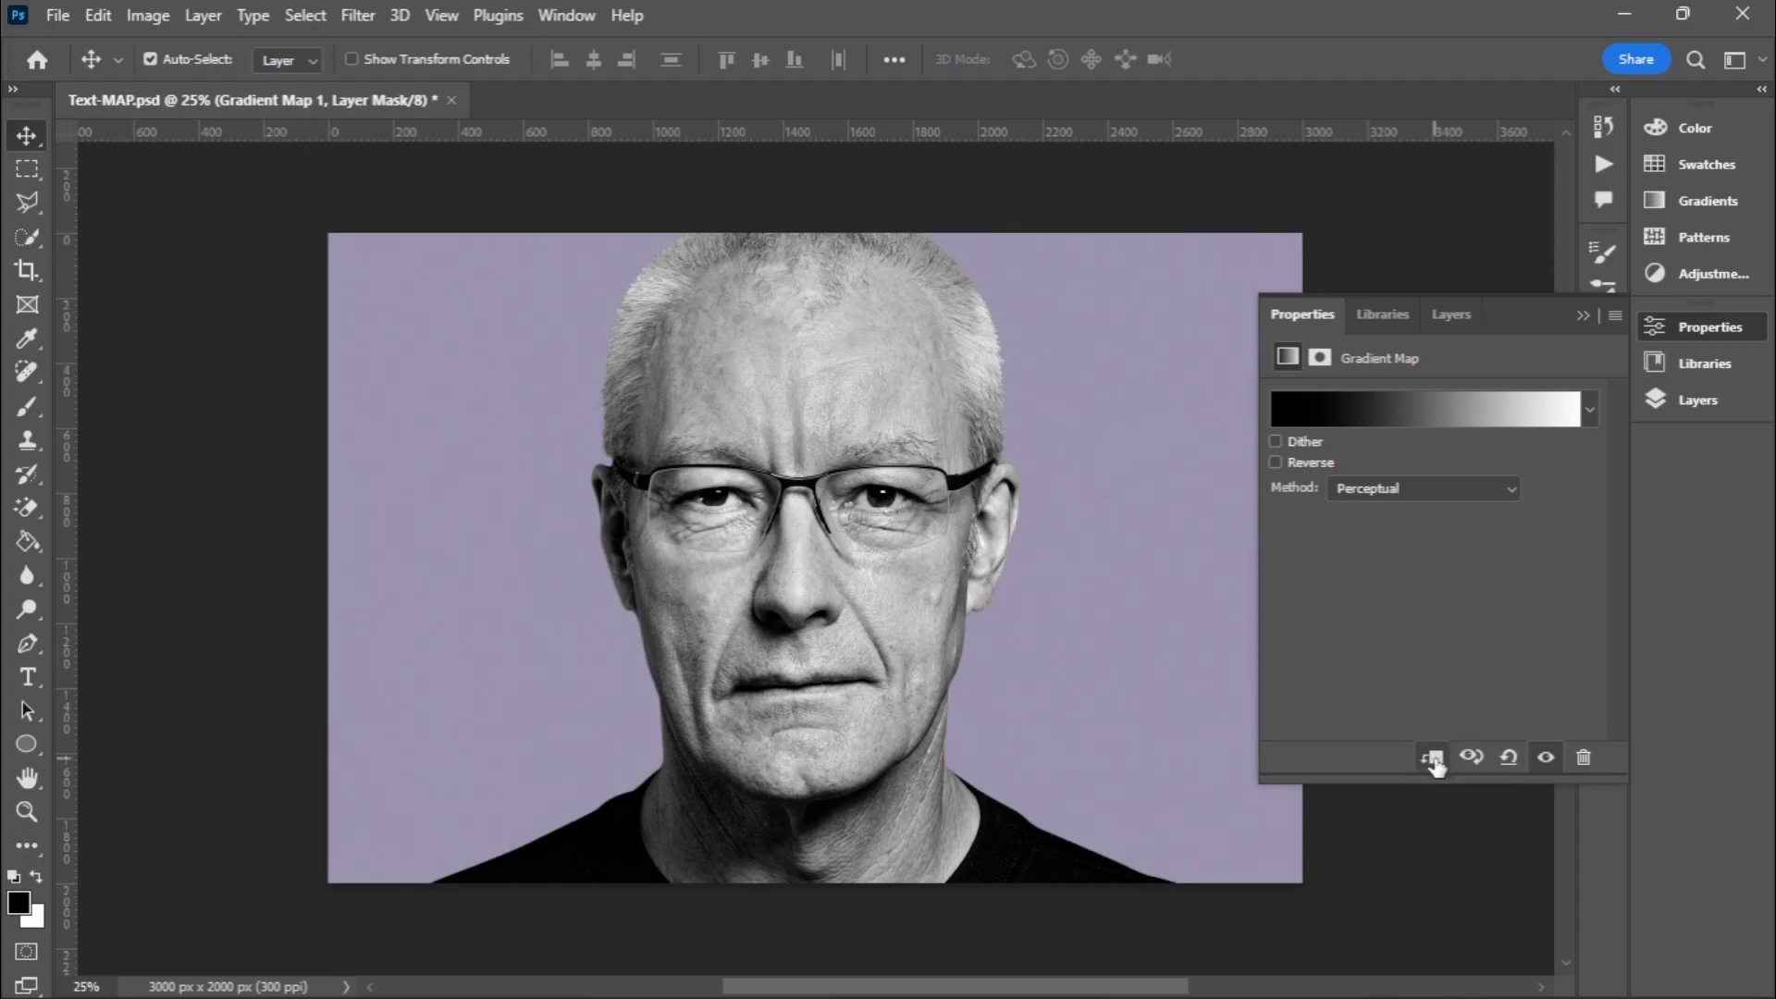
pyautogui.click(1578, 314)
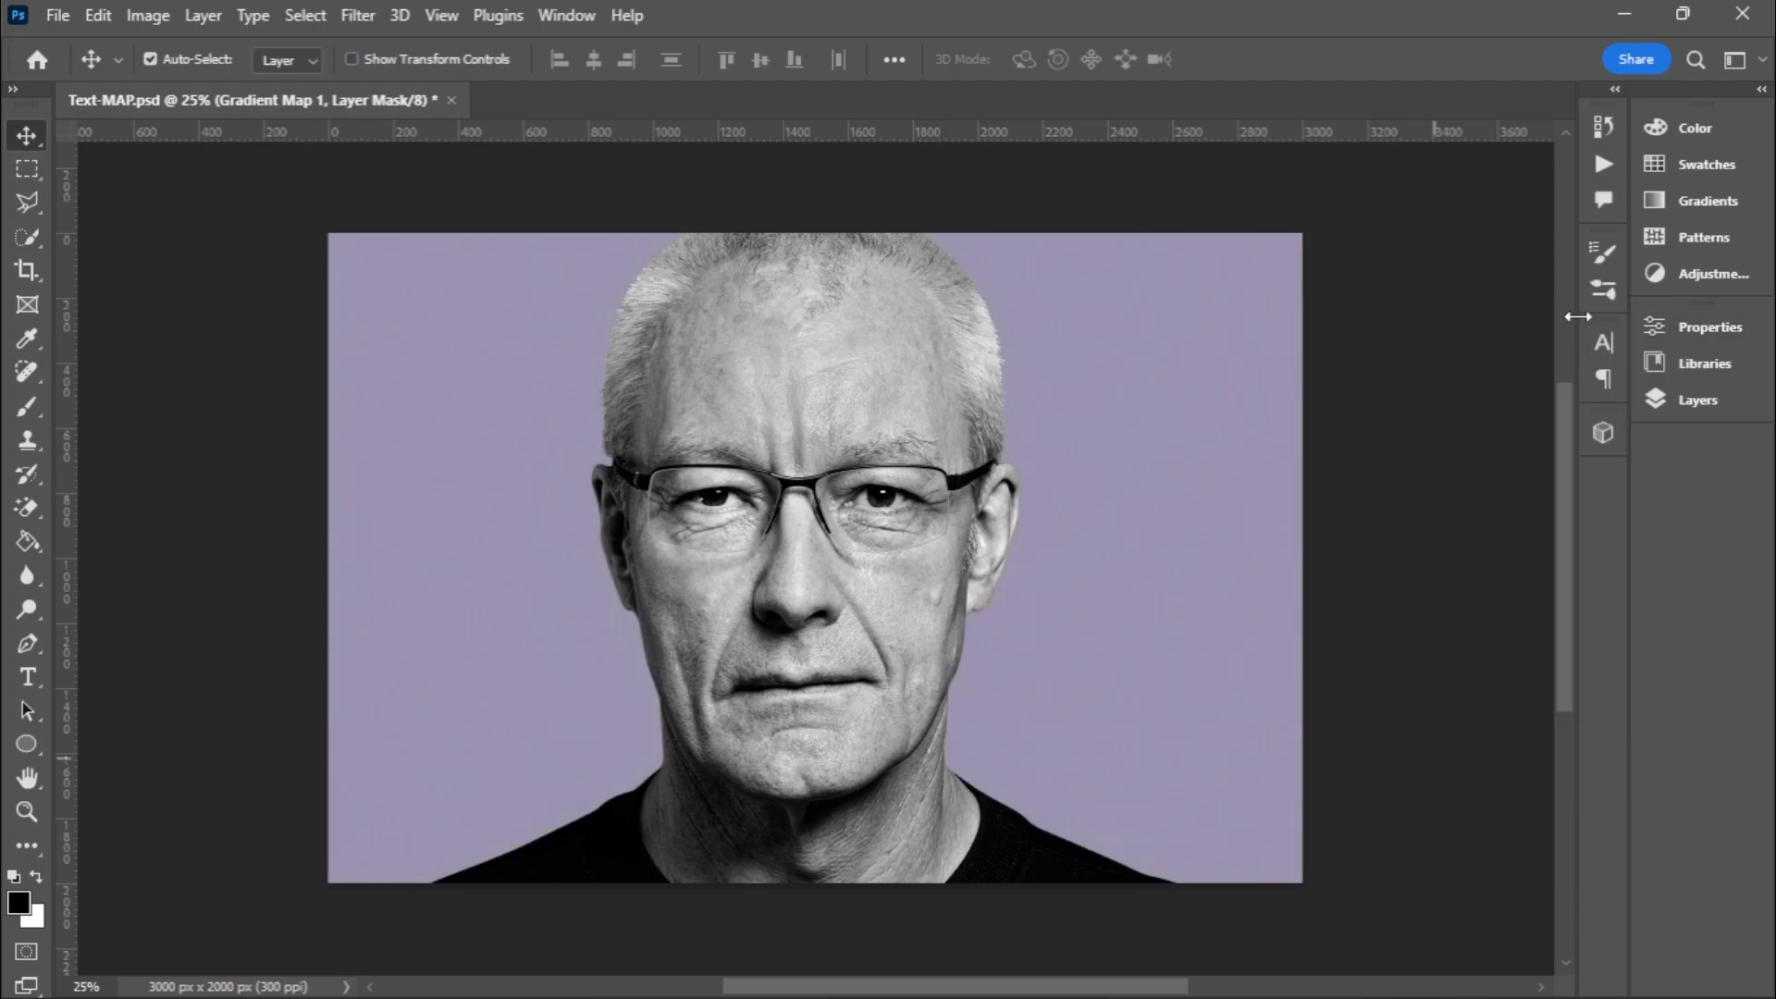
# - Merge the man's copy layer and Gradient Map 1 into a single smart object
pyautogui.click(1651, 396)
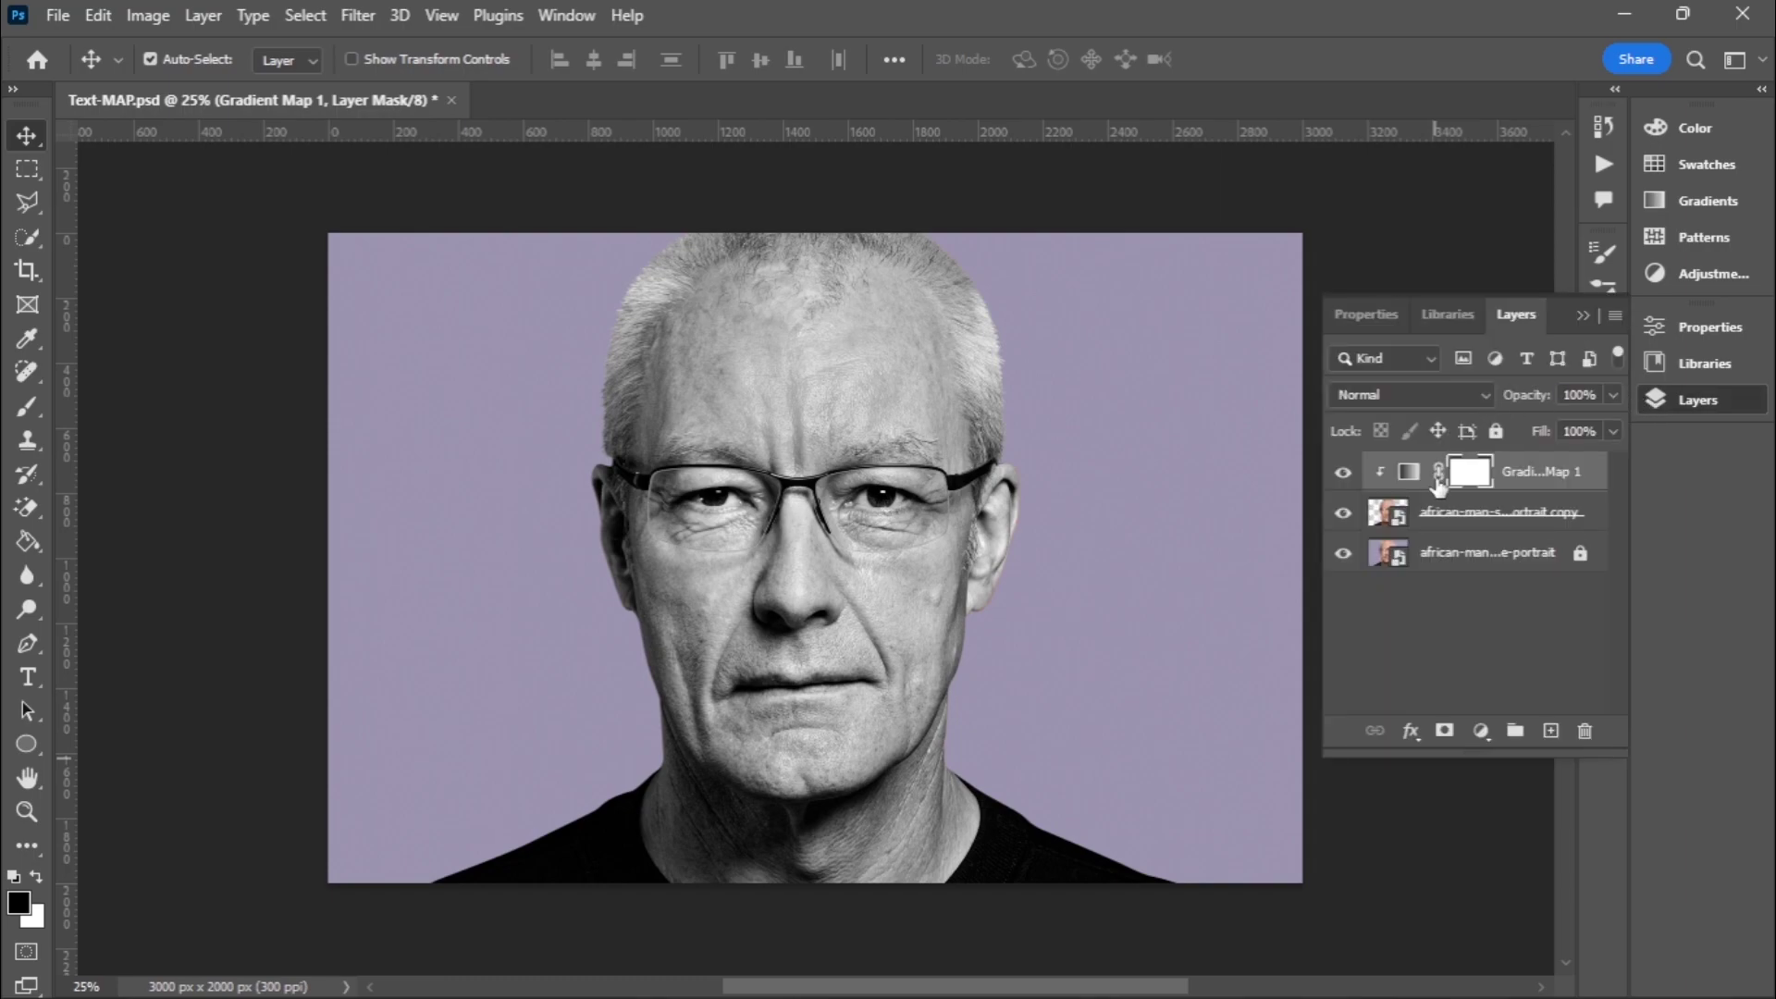
pyautogui.click(1535, 516)
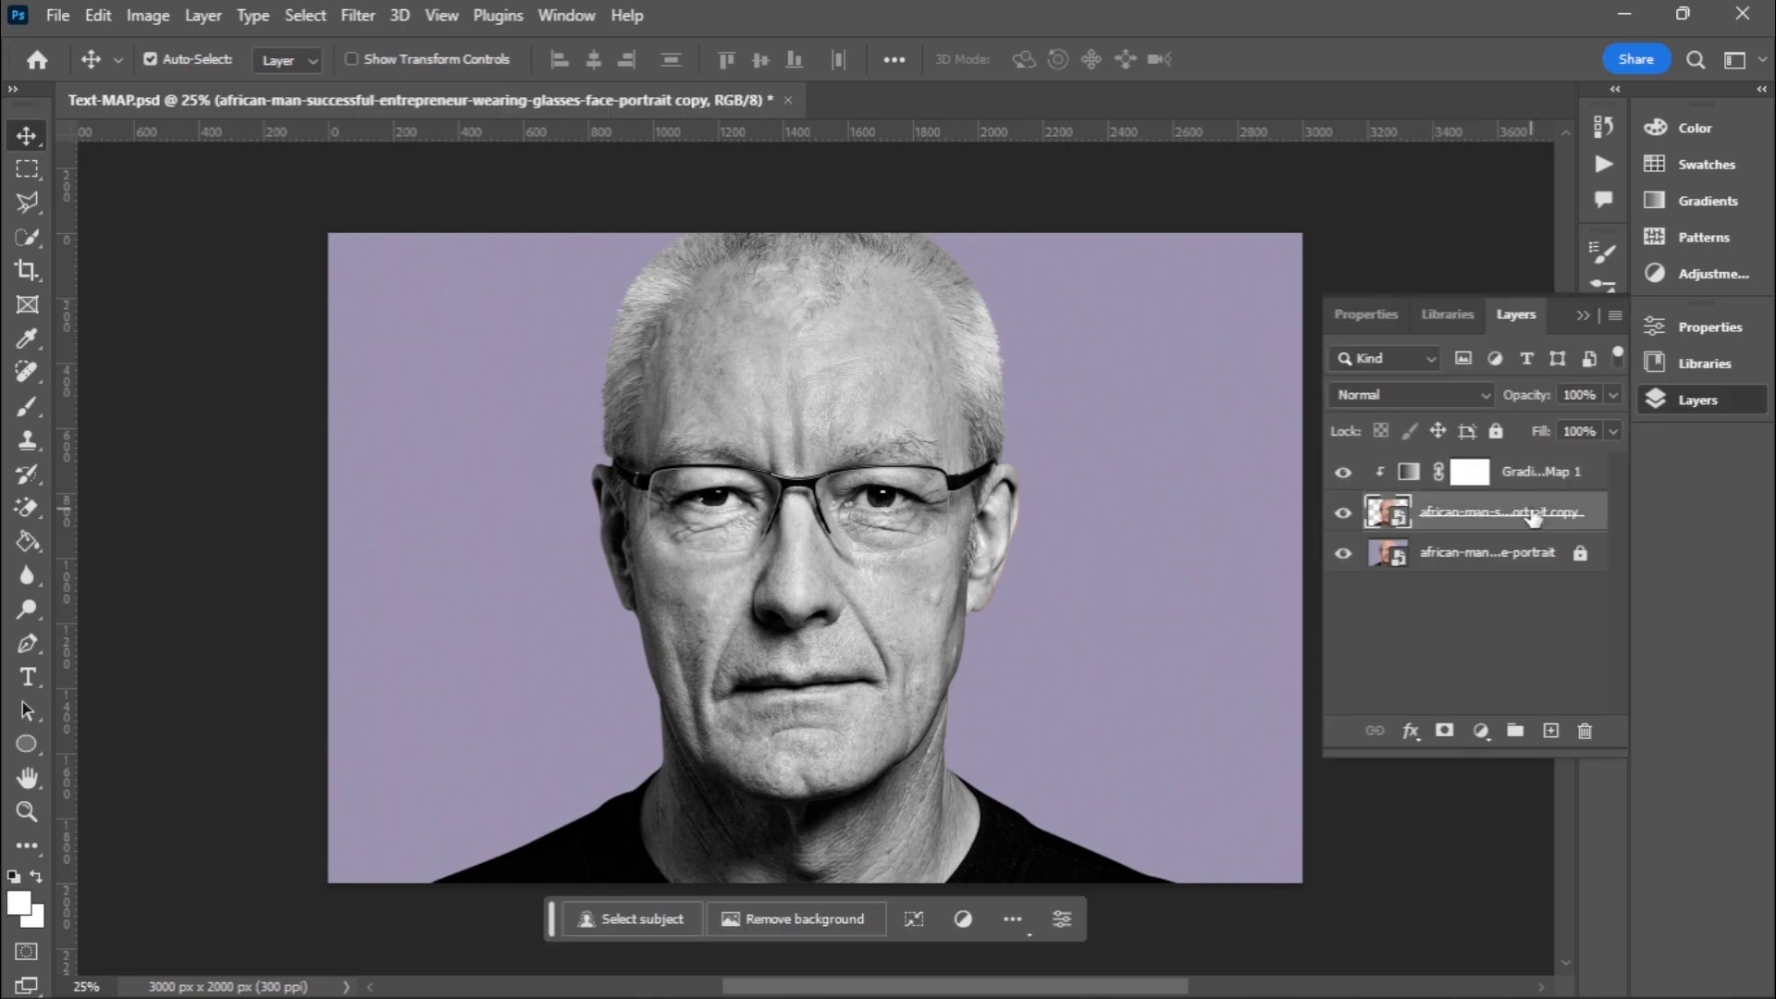
pyautogui.click(1538, 481)
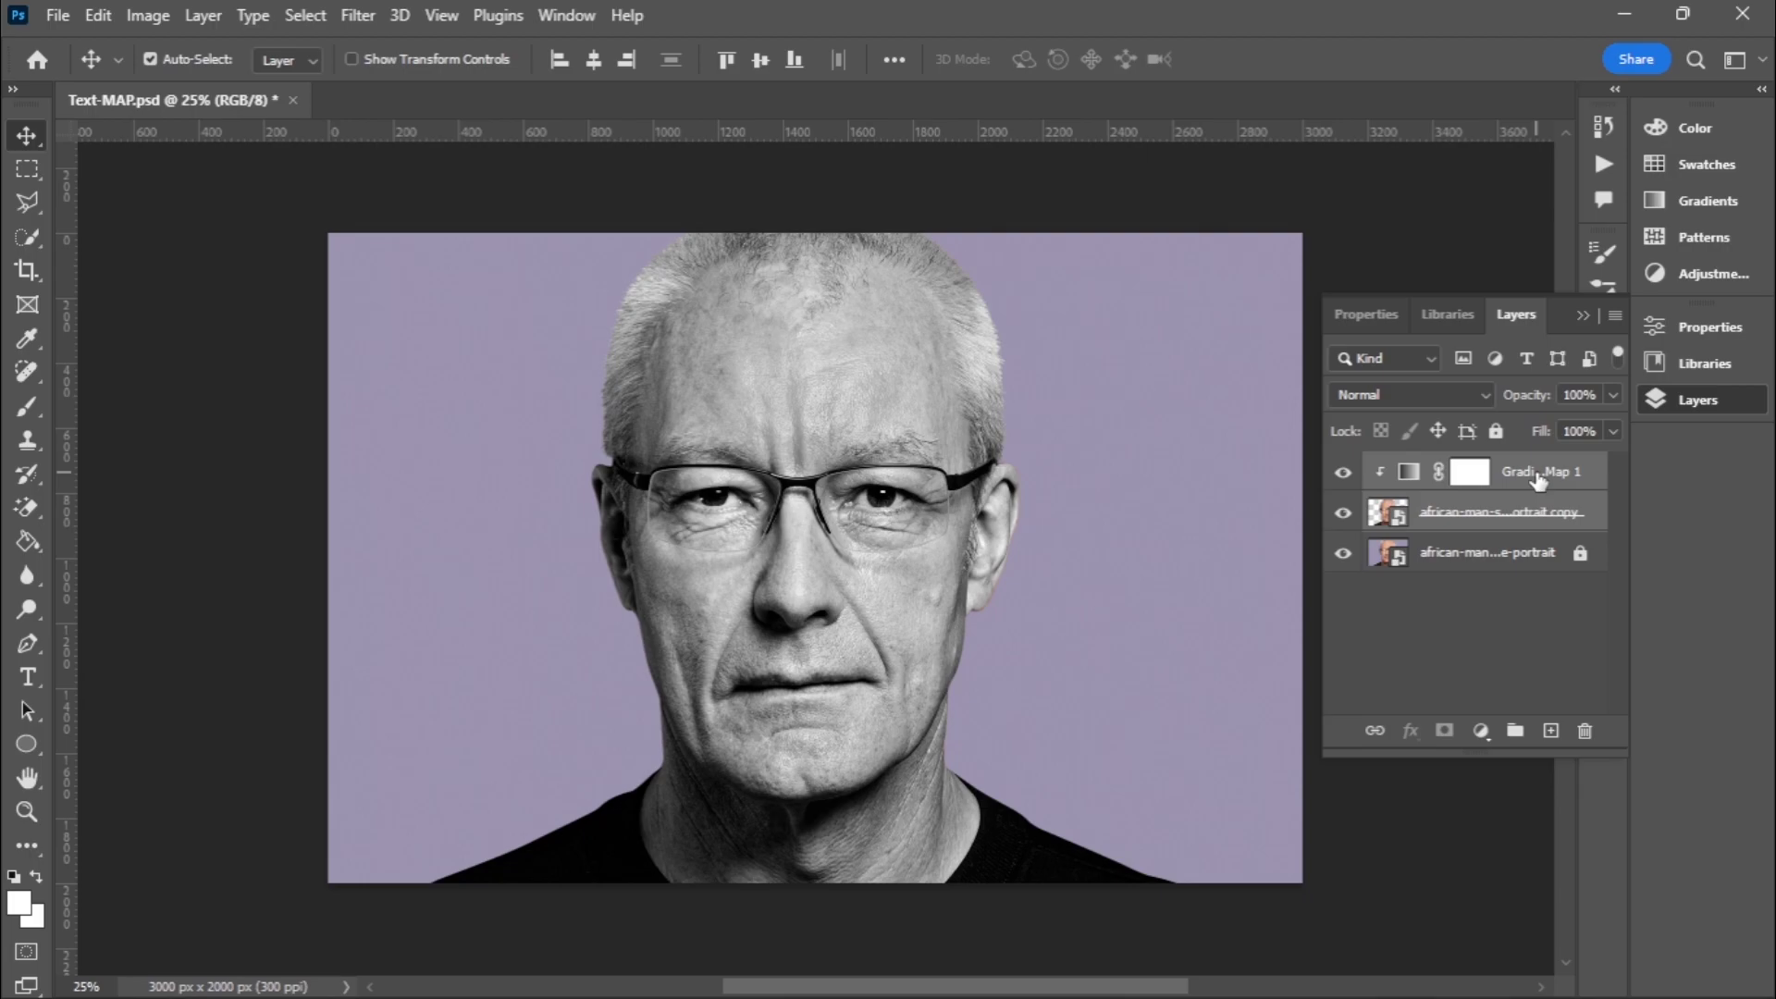
pyautogui.rightClick(1536, 472)
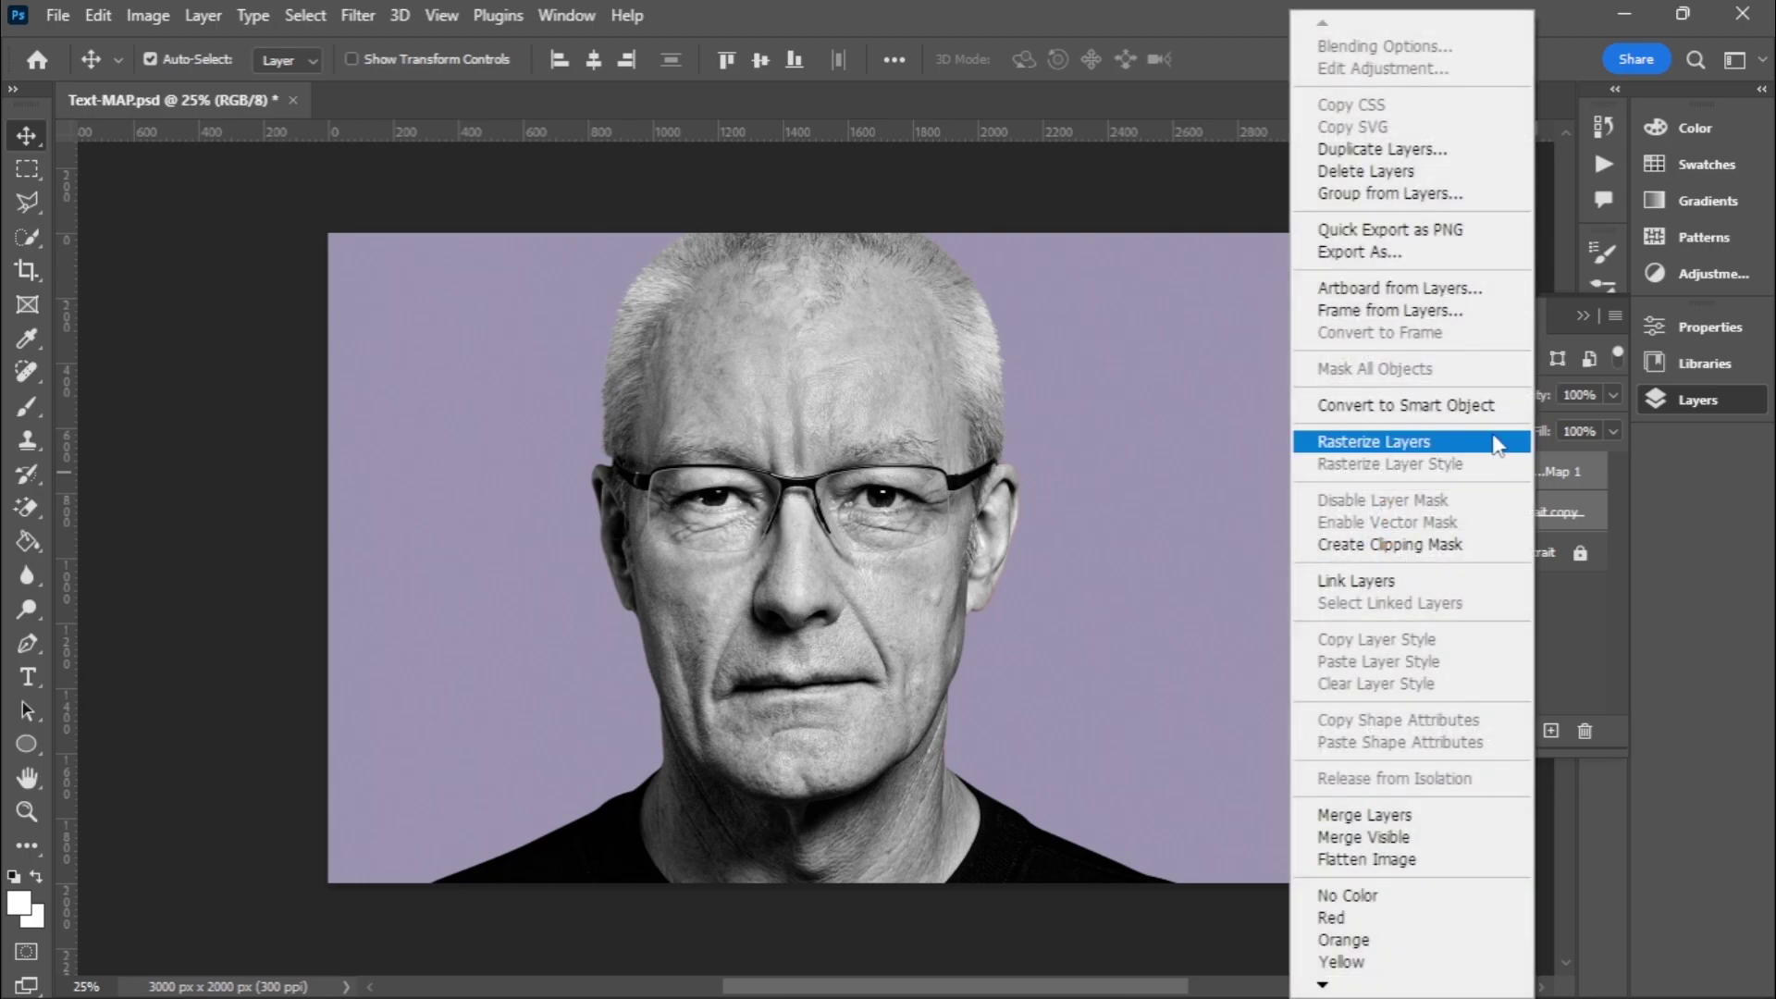
pyautogui.click(1480, 399)
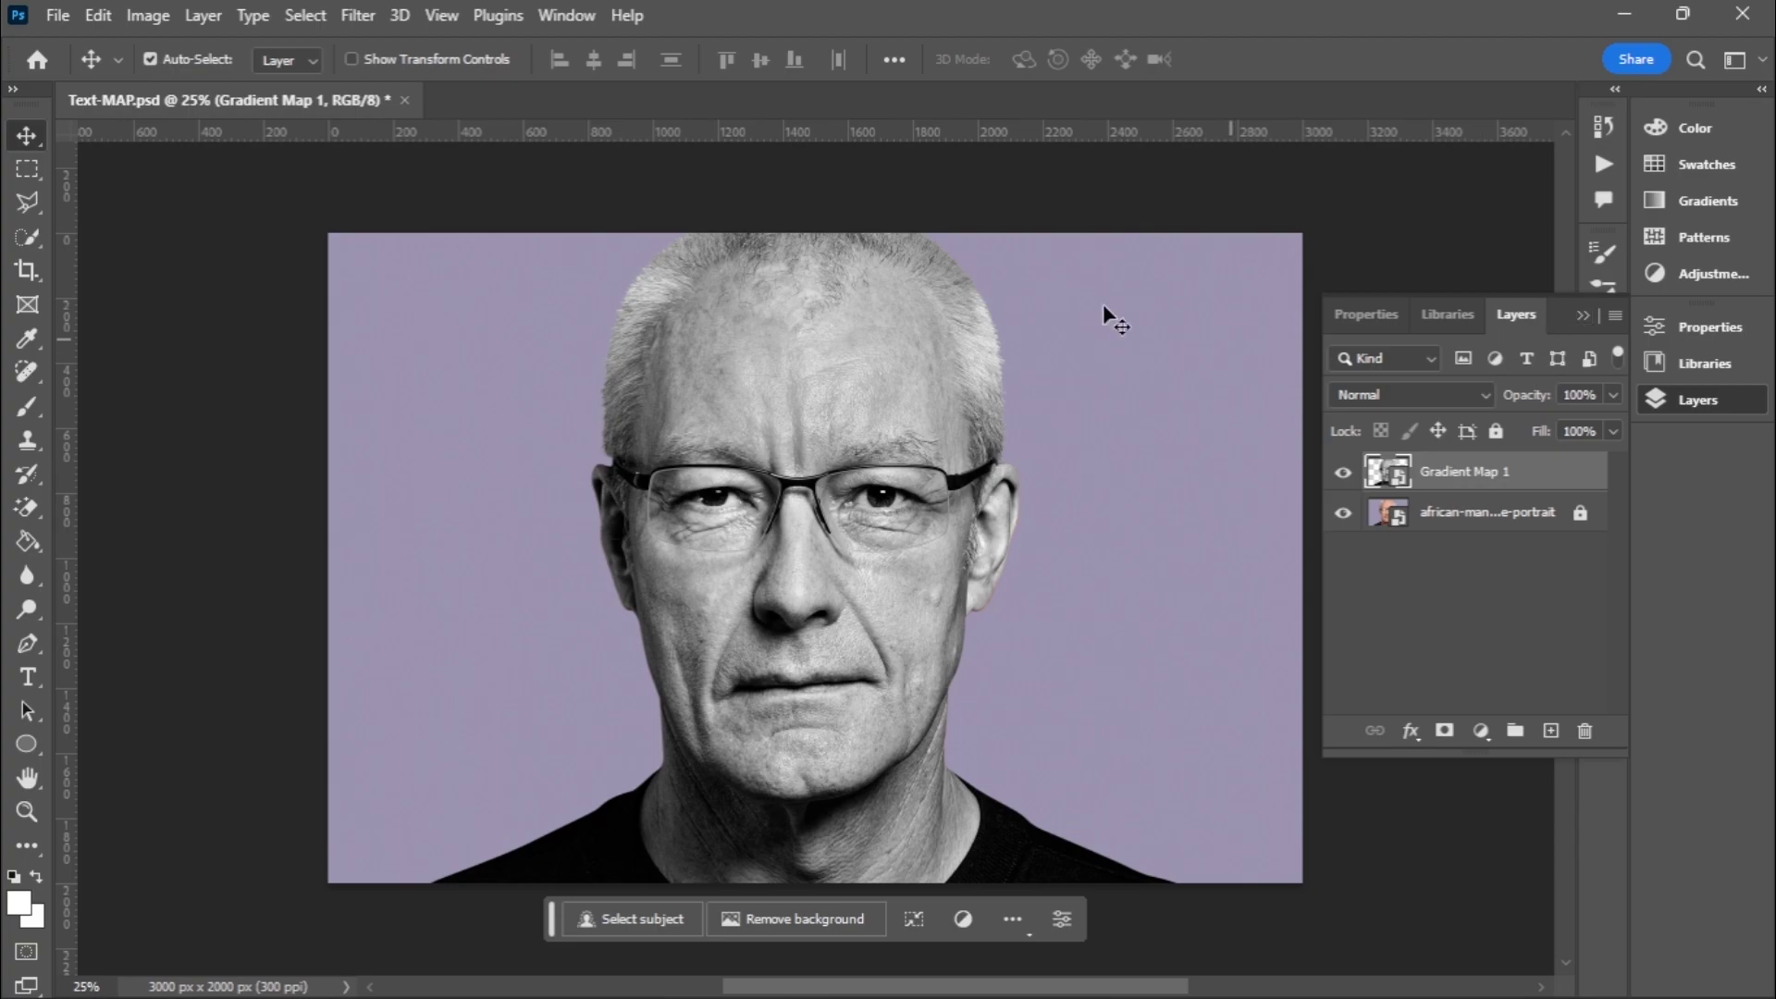
# - Apply a 10-pixel Gaussian Blur smart filter to the Gradient Map 1 layer
pyautogui.click(344, 14)
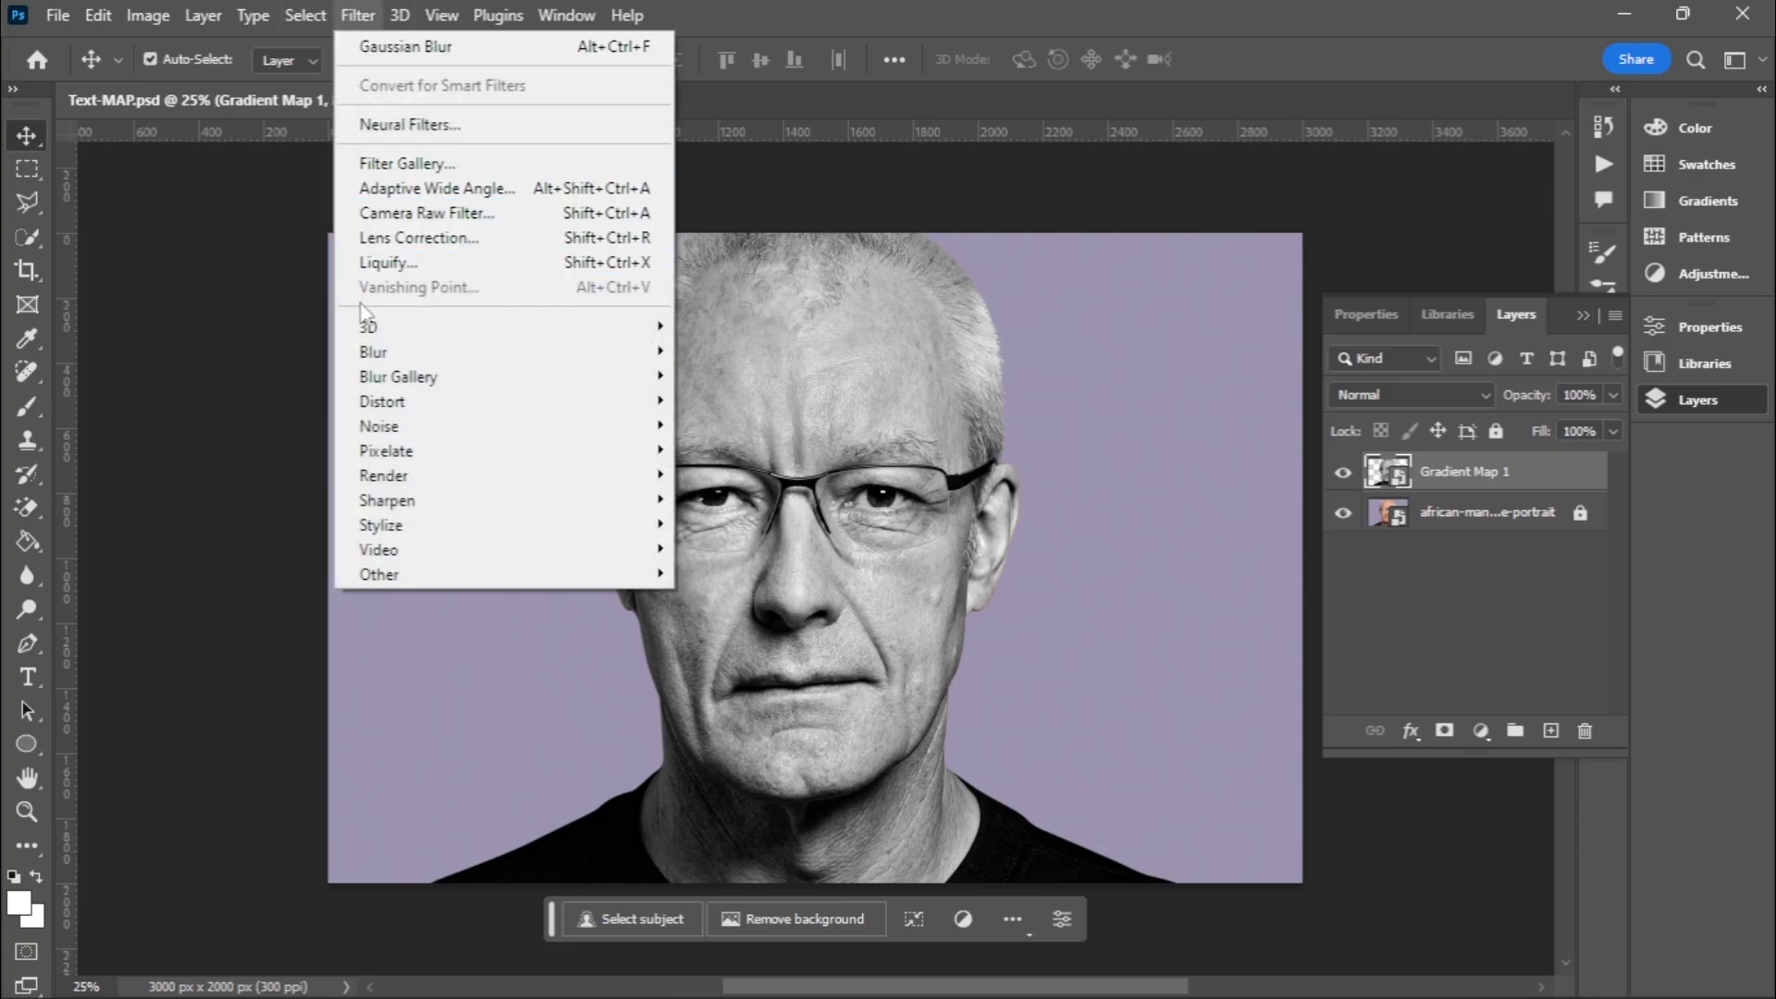
pyautogui.moveTo(539, 360)
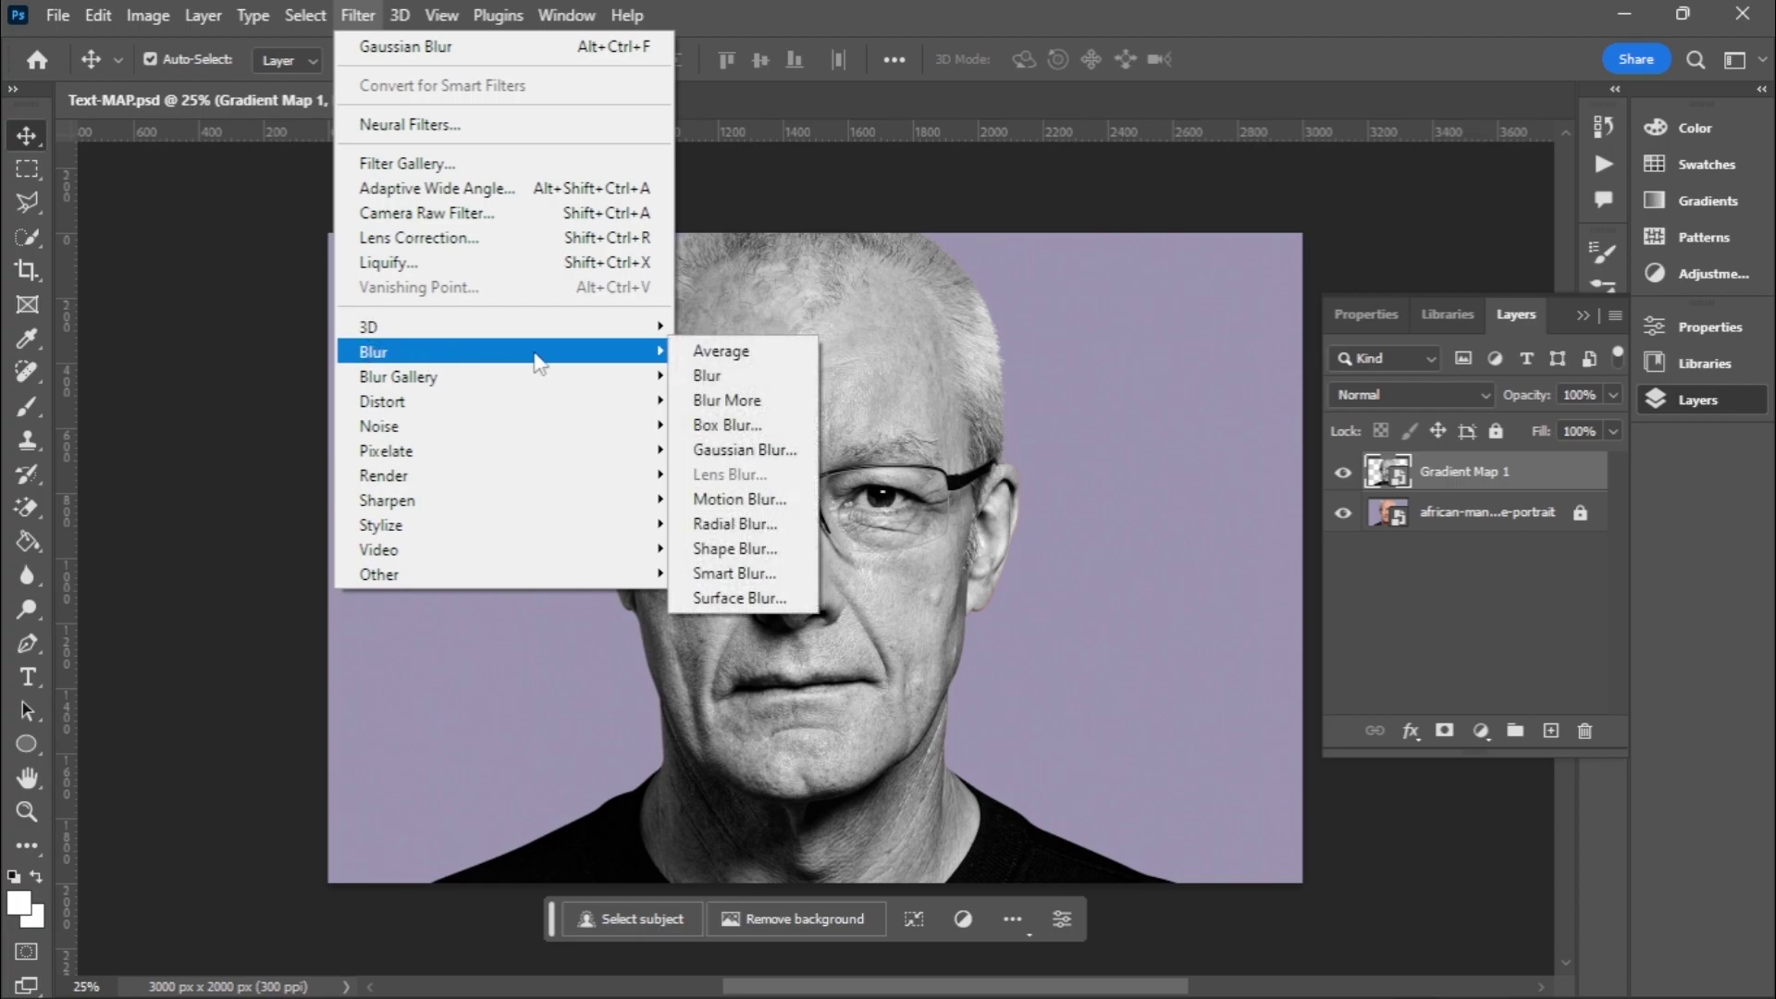
pyautogui.click(756, 450)
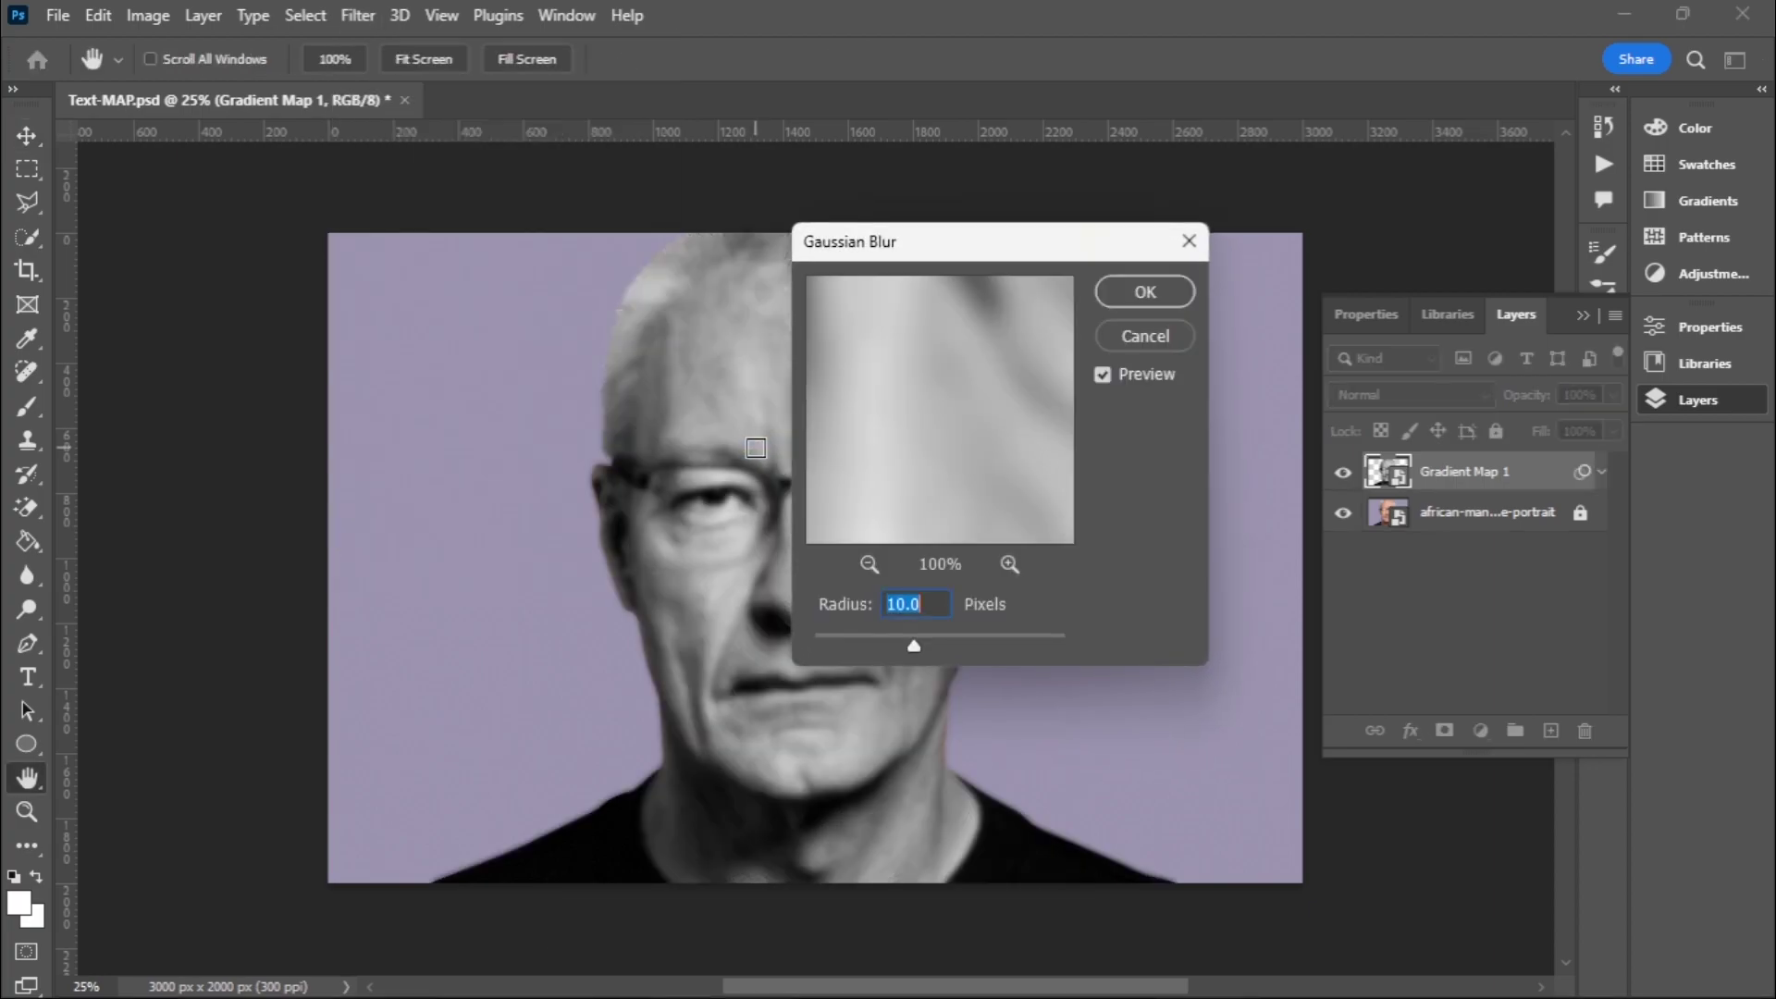
pyautogui.rightClick(848, 600)
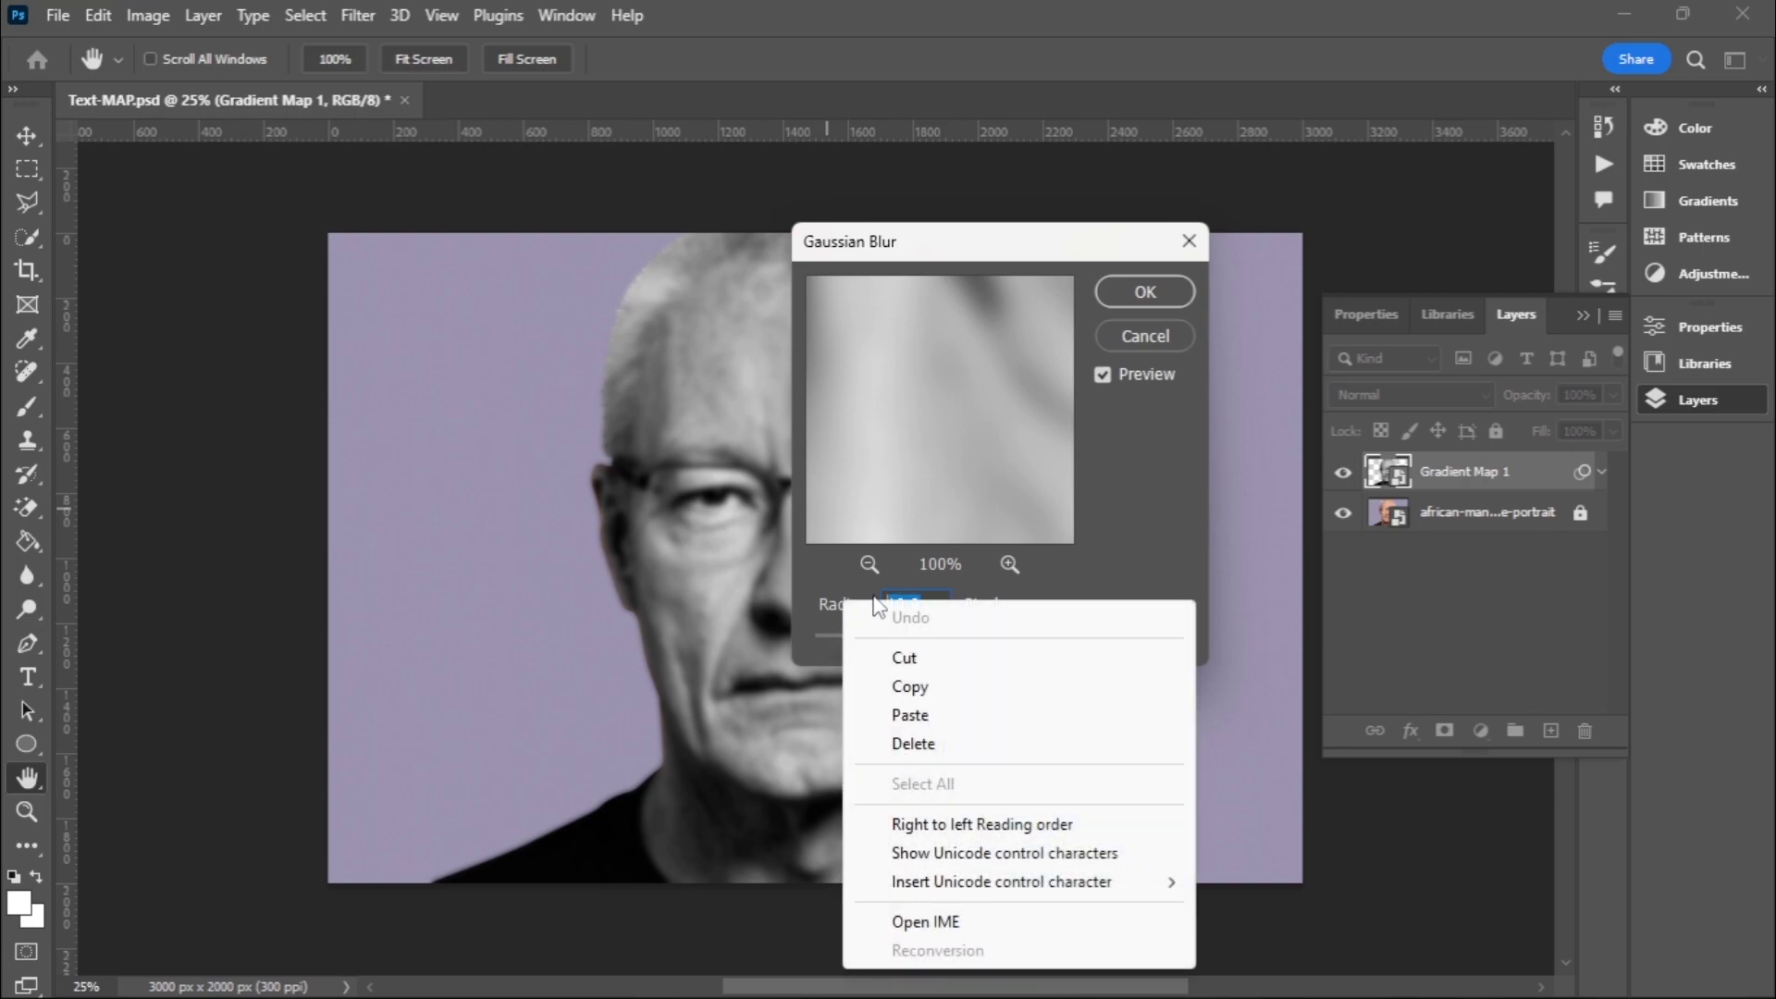
pyautogui.press('Escape')
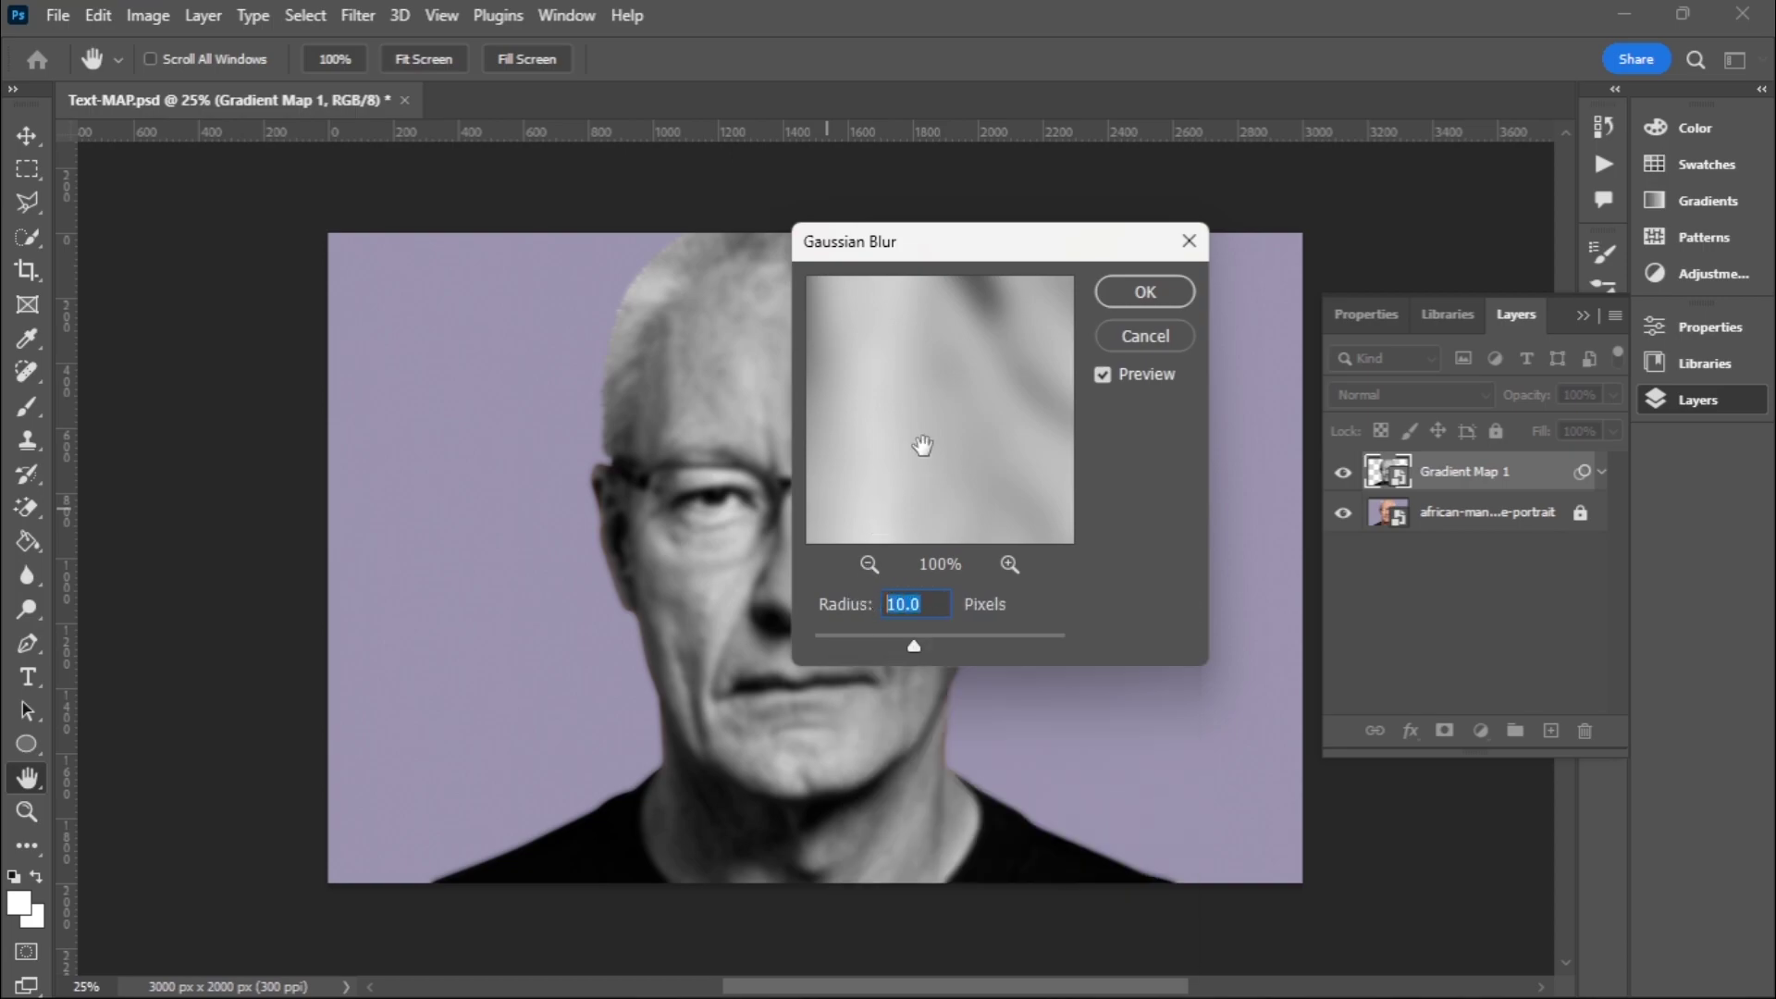
pyautogui.click(1146, 294)
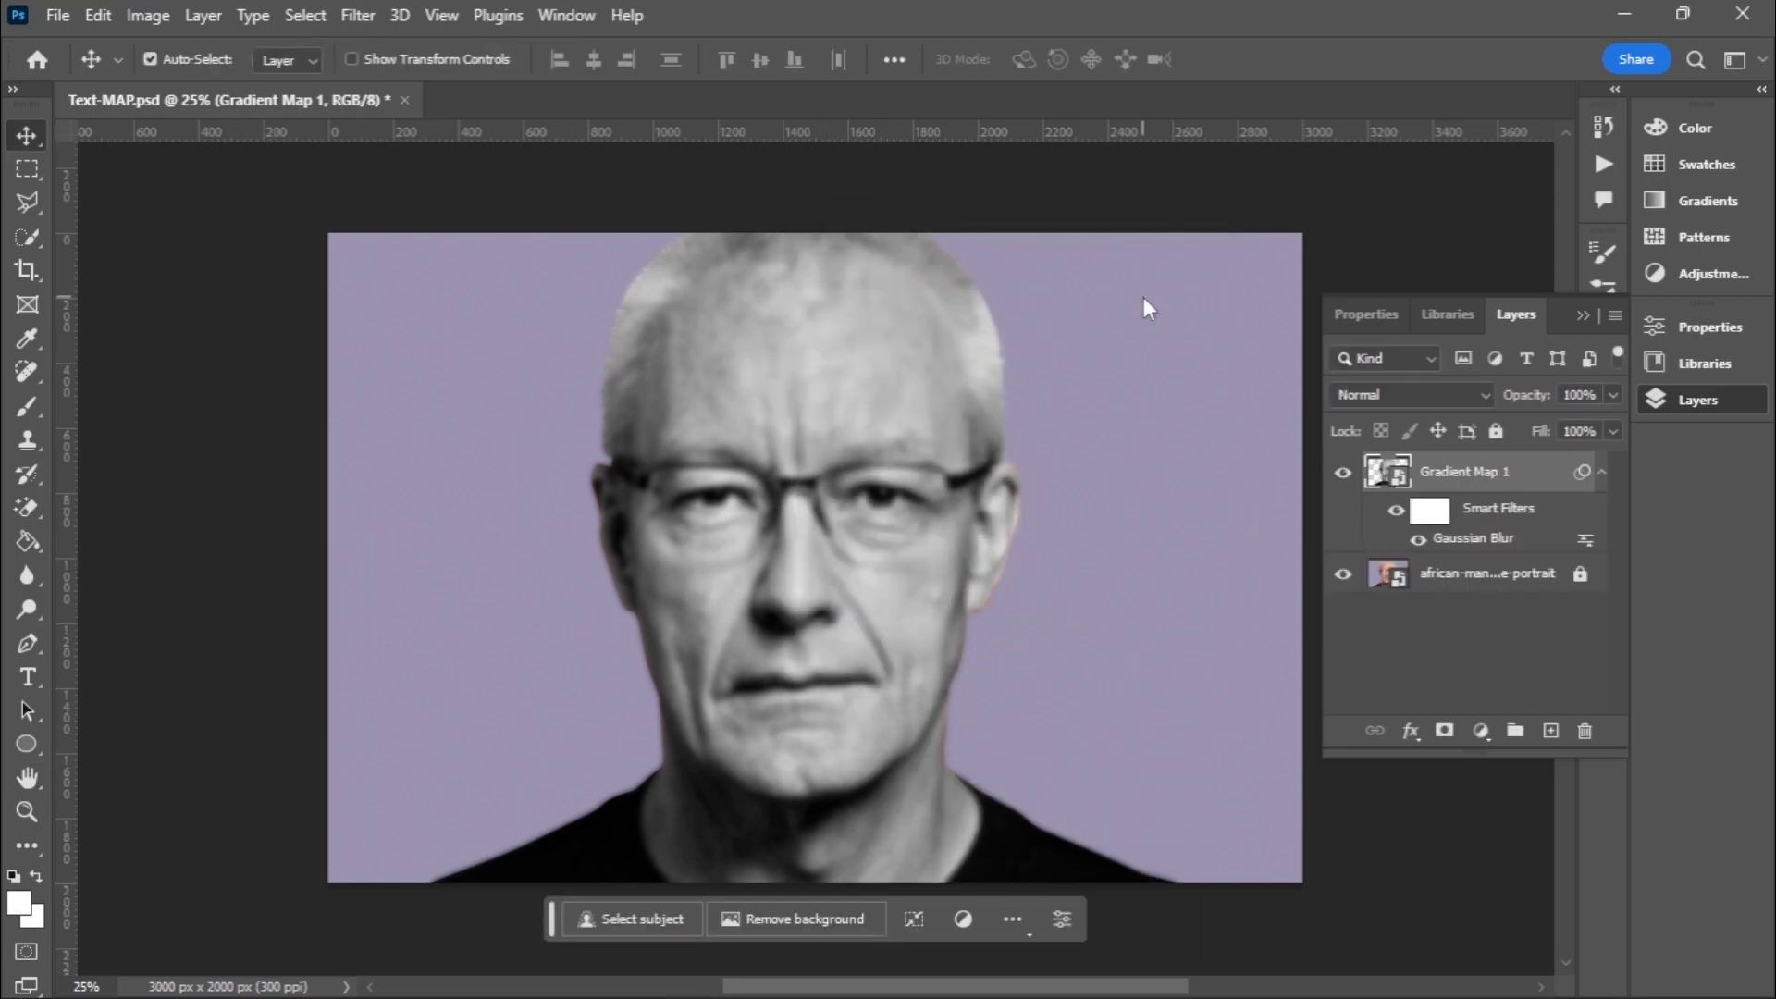
# - Hide the original portrait layer and save the document over Text-MAP.psd
pyautogui.click(1341, 575)
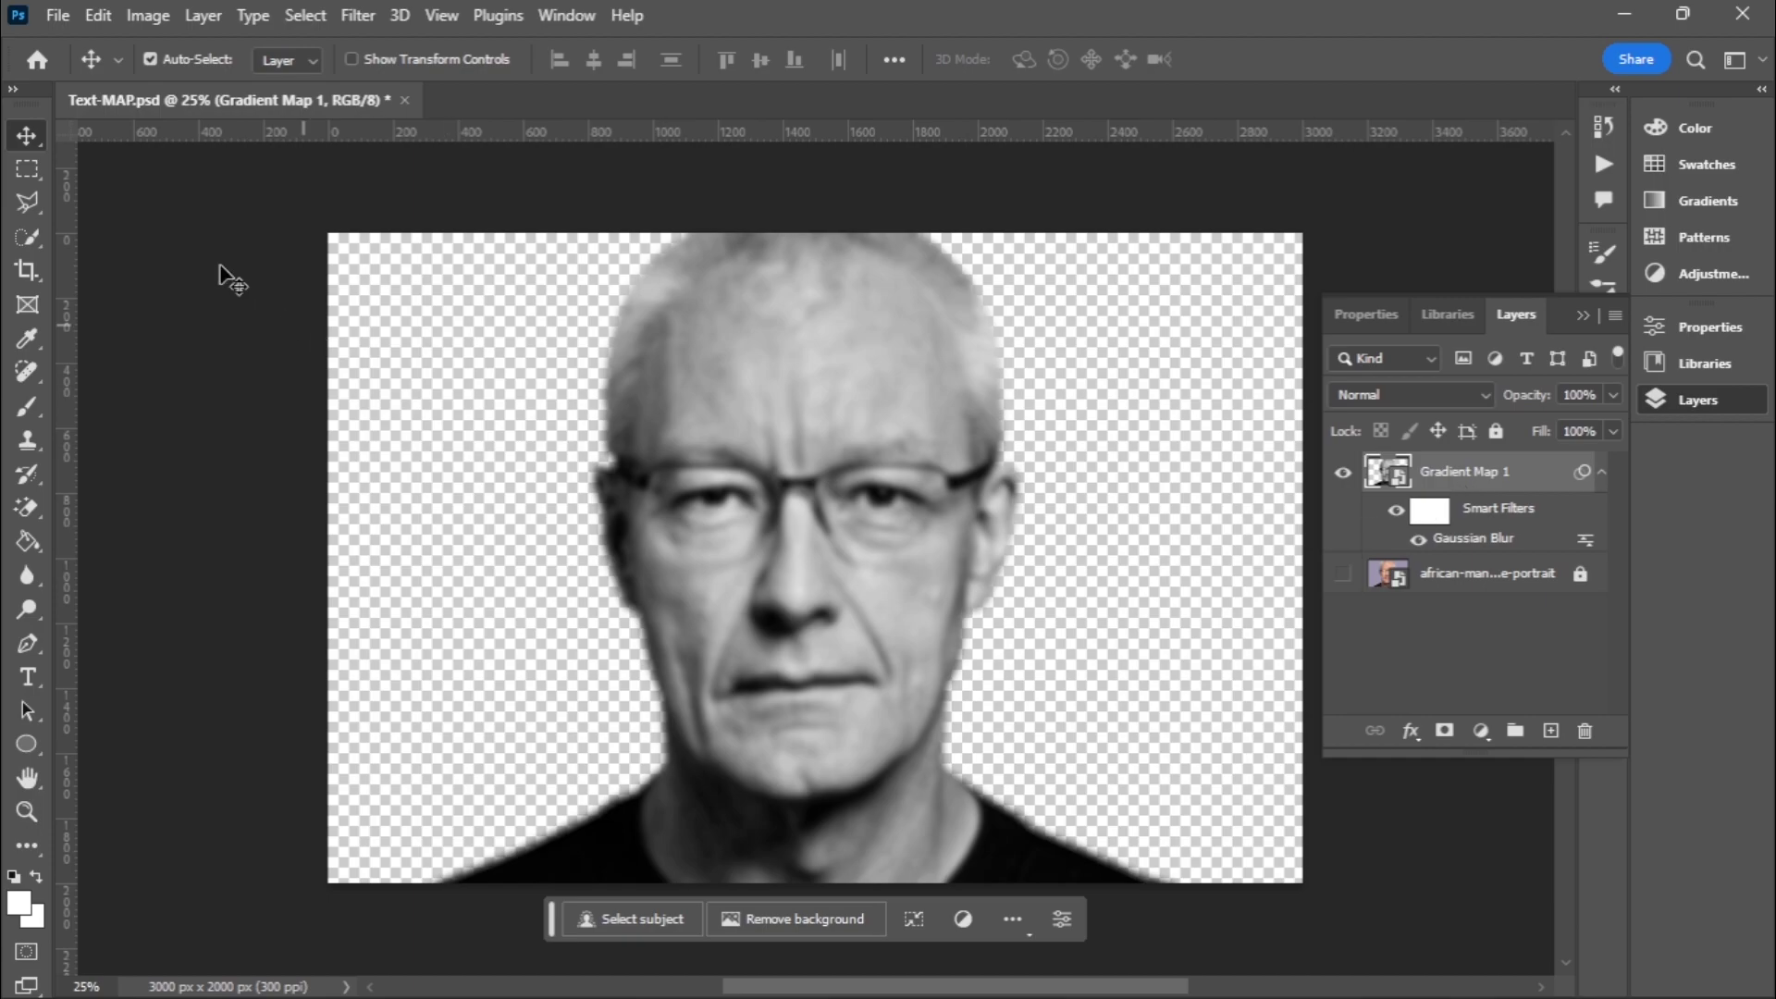
pyautogui.click(67, 18)
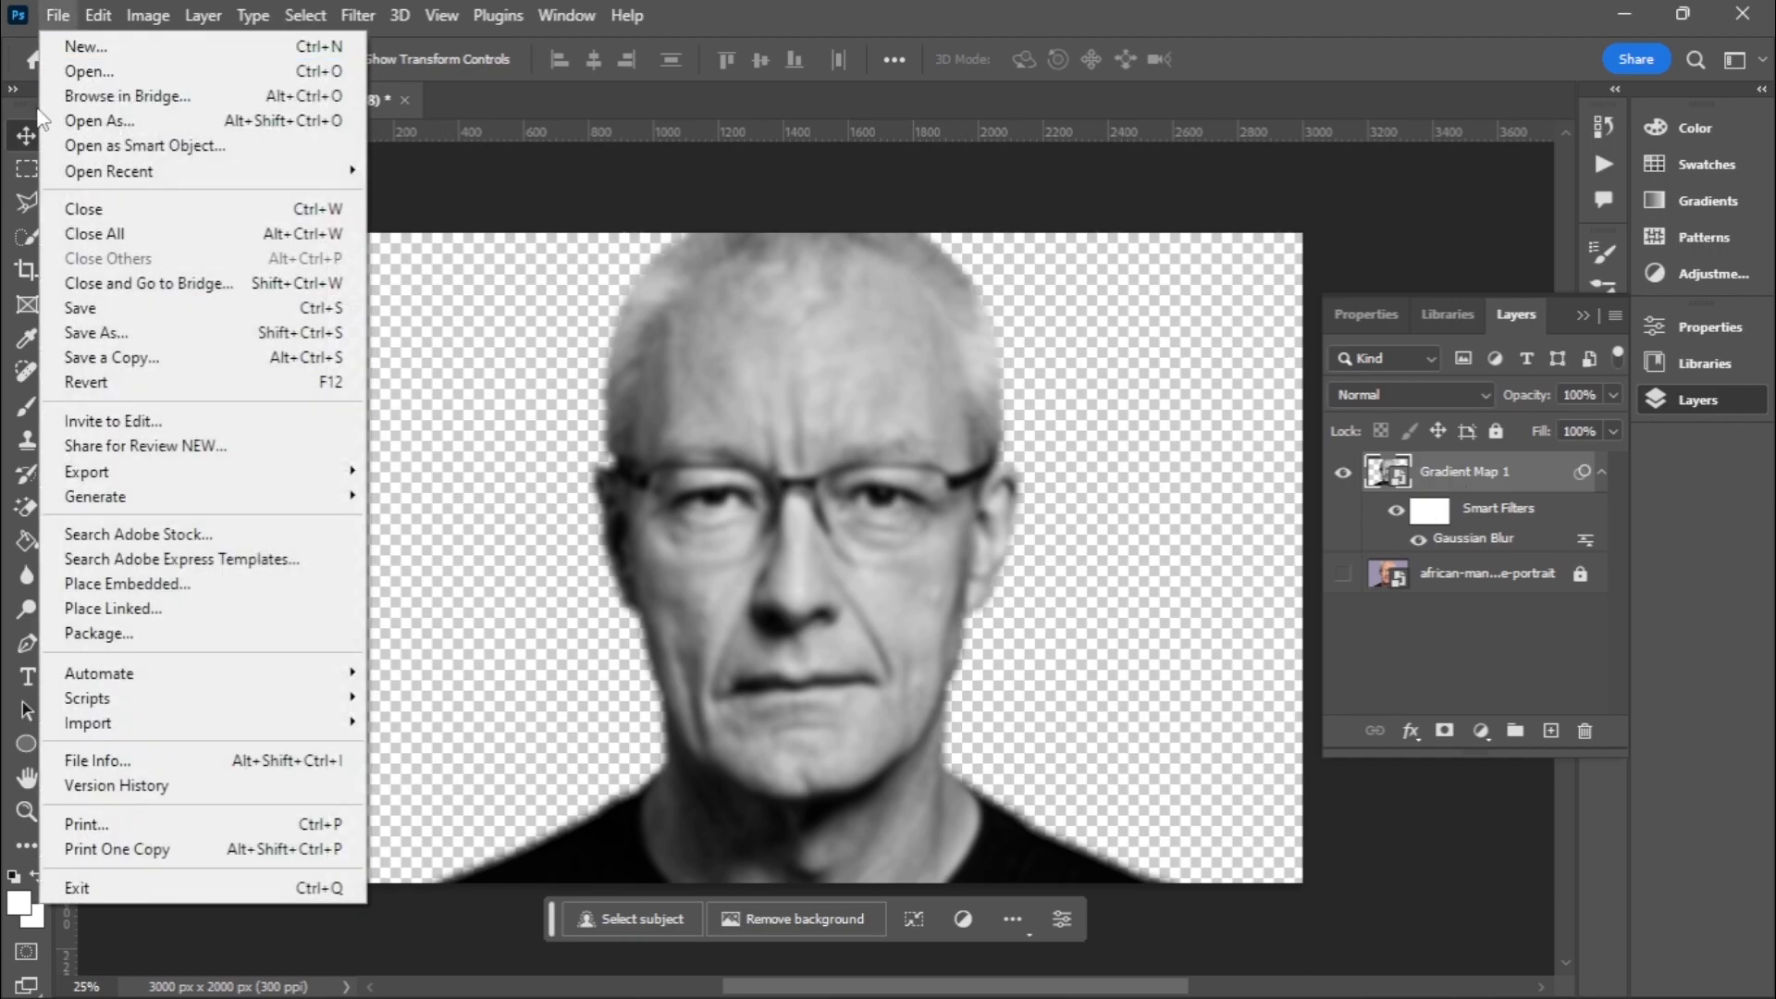
pyautogui.click(92, 332)
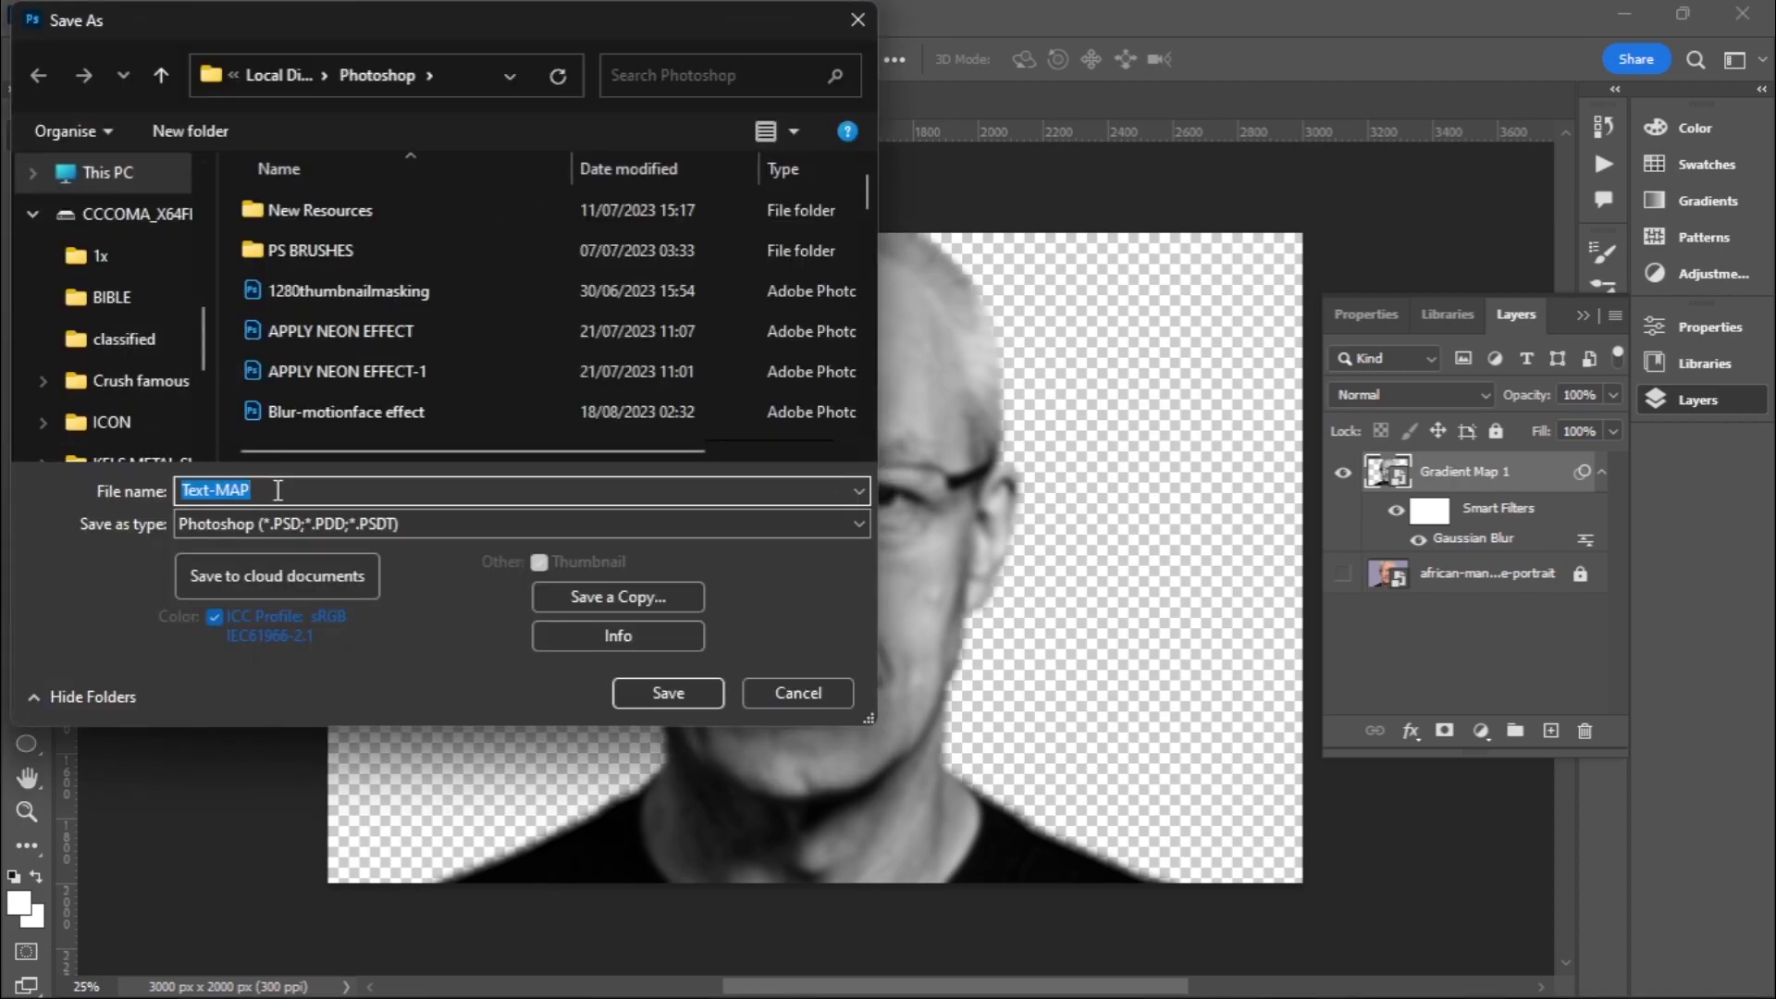
pyautogui.click(699, 694)
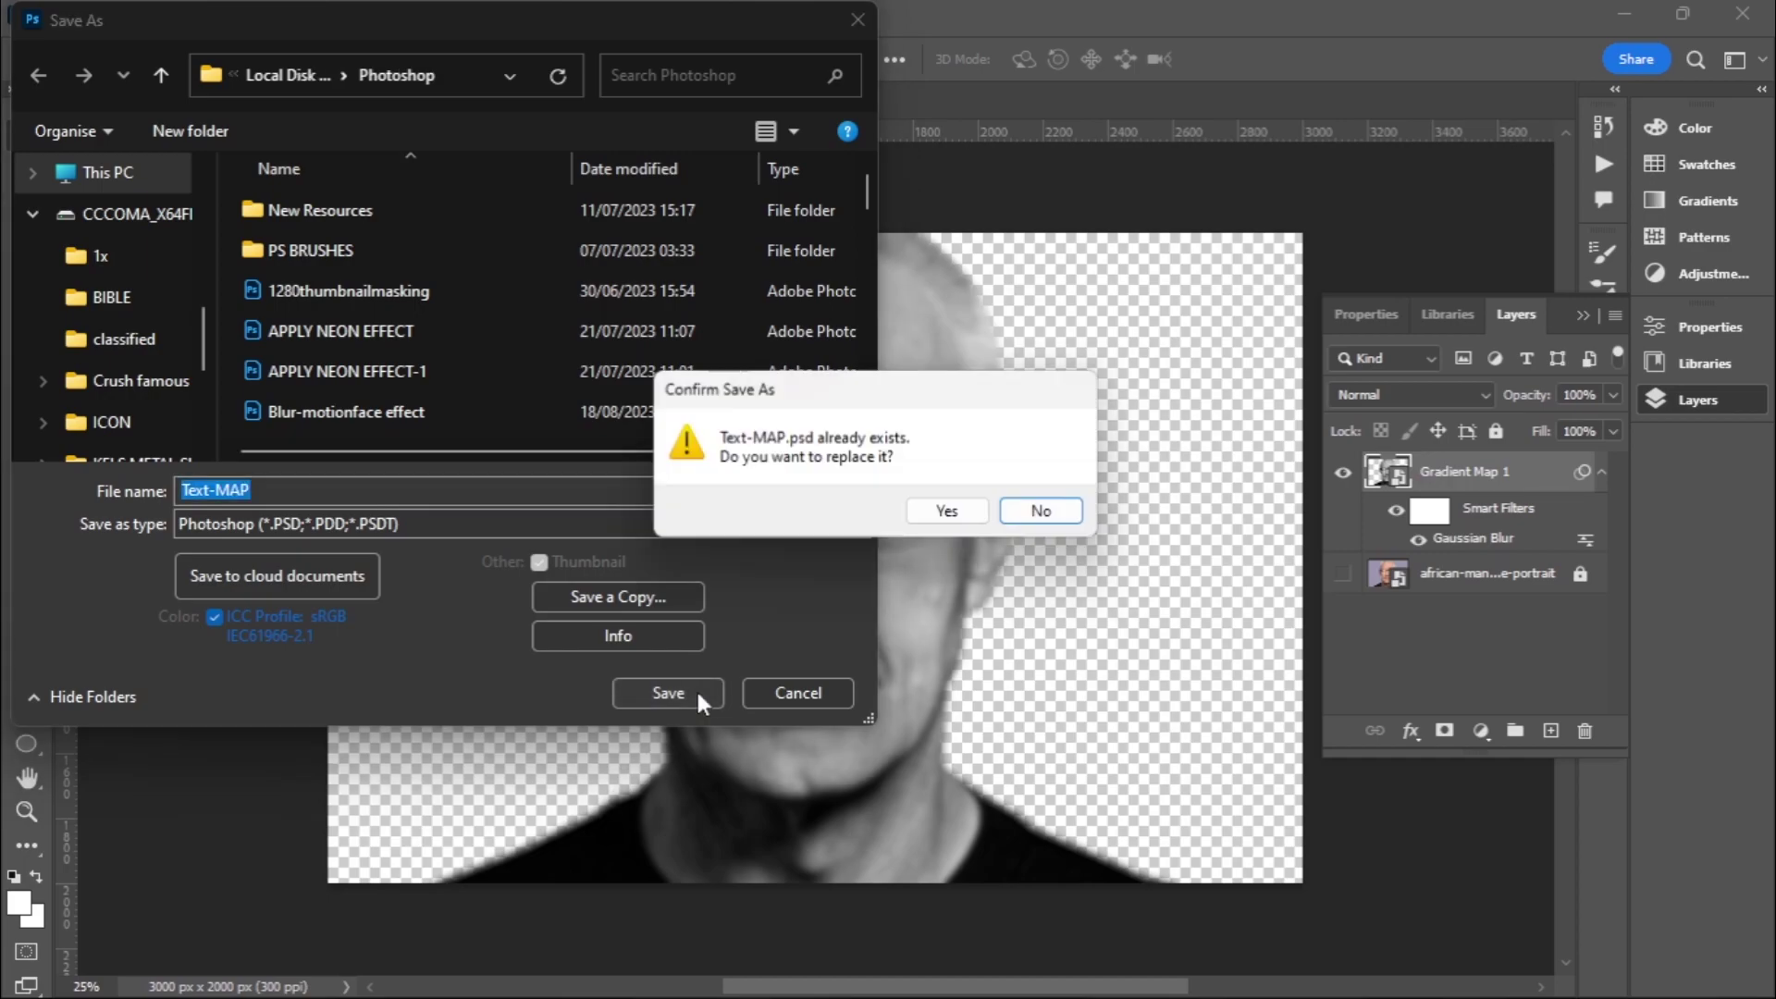
pyautogui.click(952, 513)
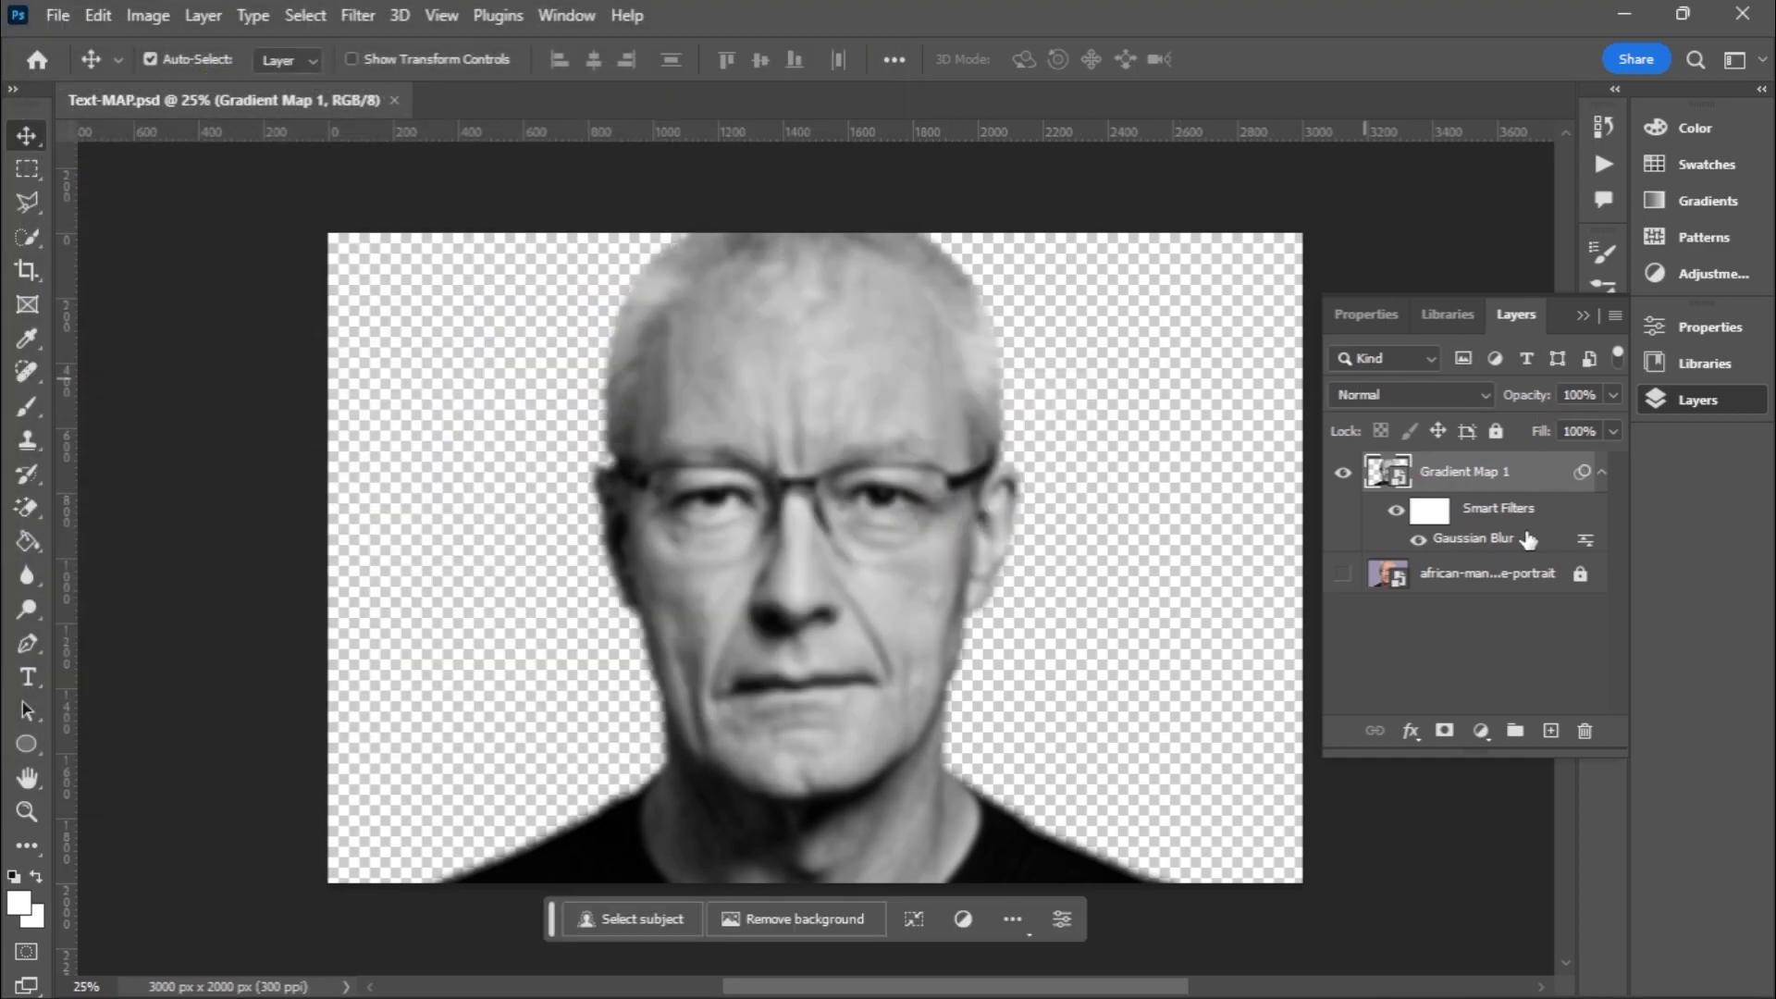
# - Delete the Gaussian Blur smart filter and make the original portrait layer visible again
pyautogui.rightClick(1497, 546)
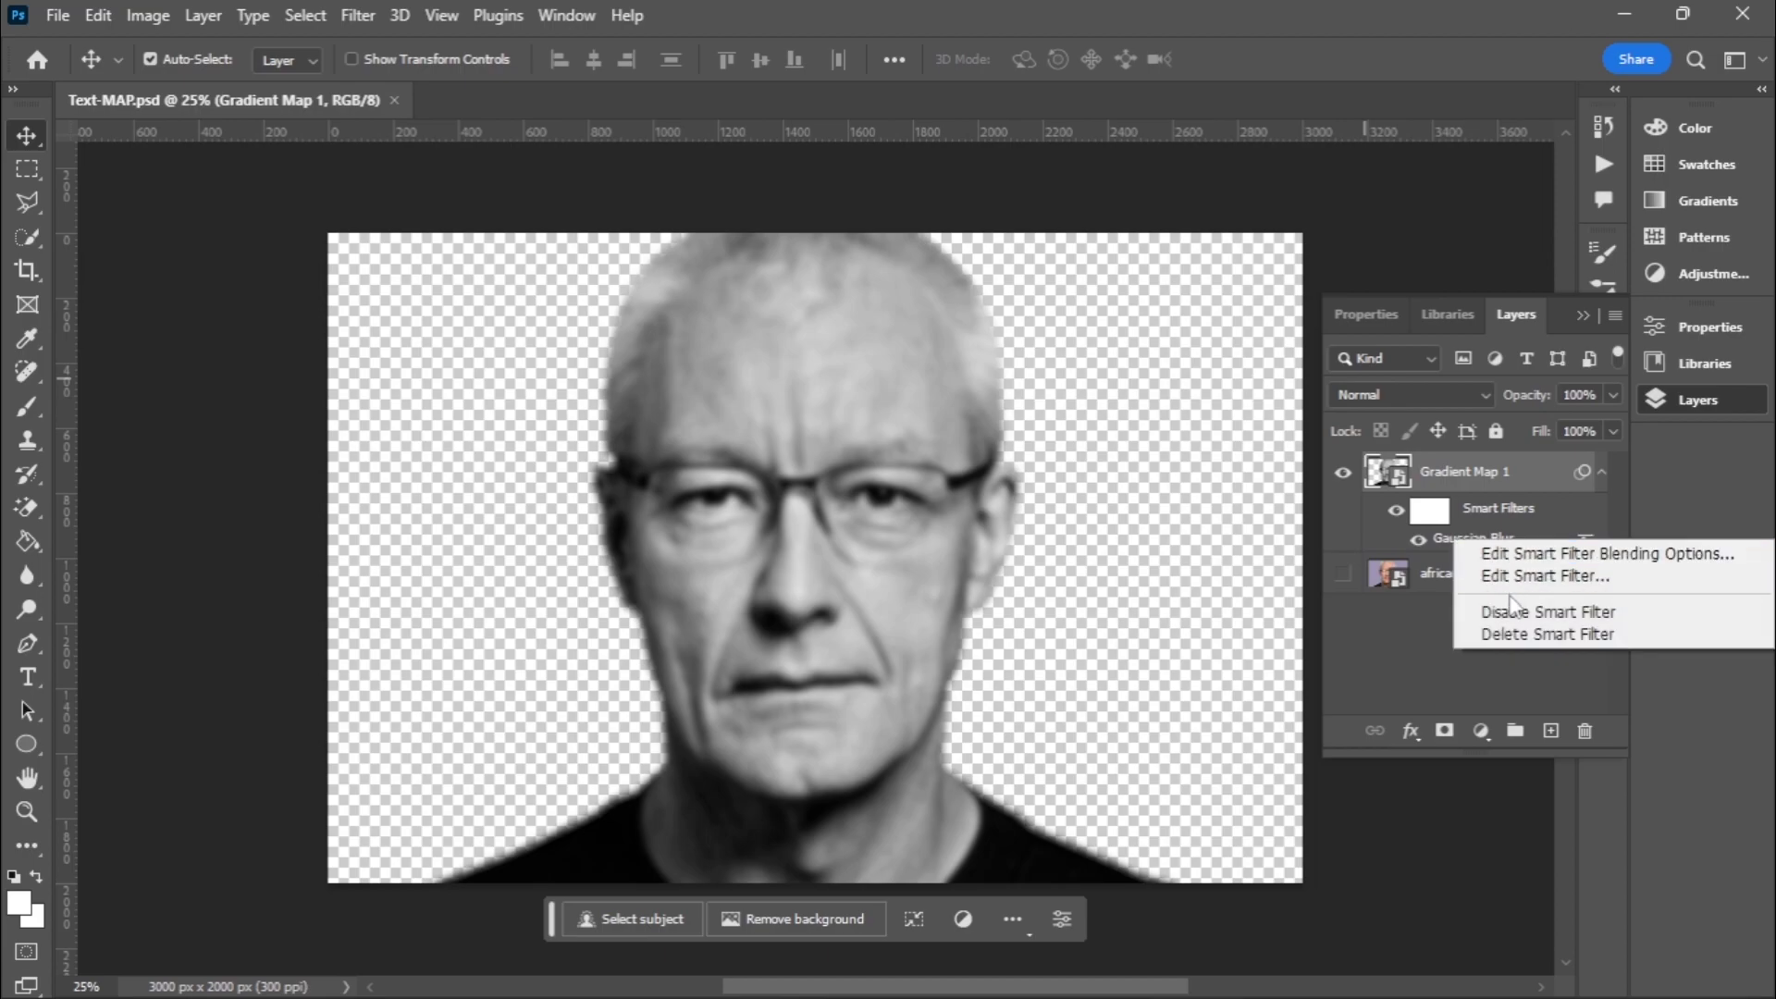
pyautogui.click(1512, 639)
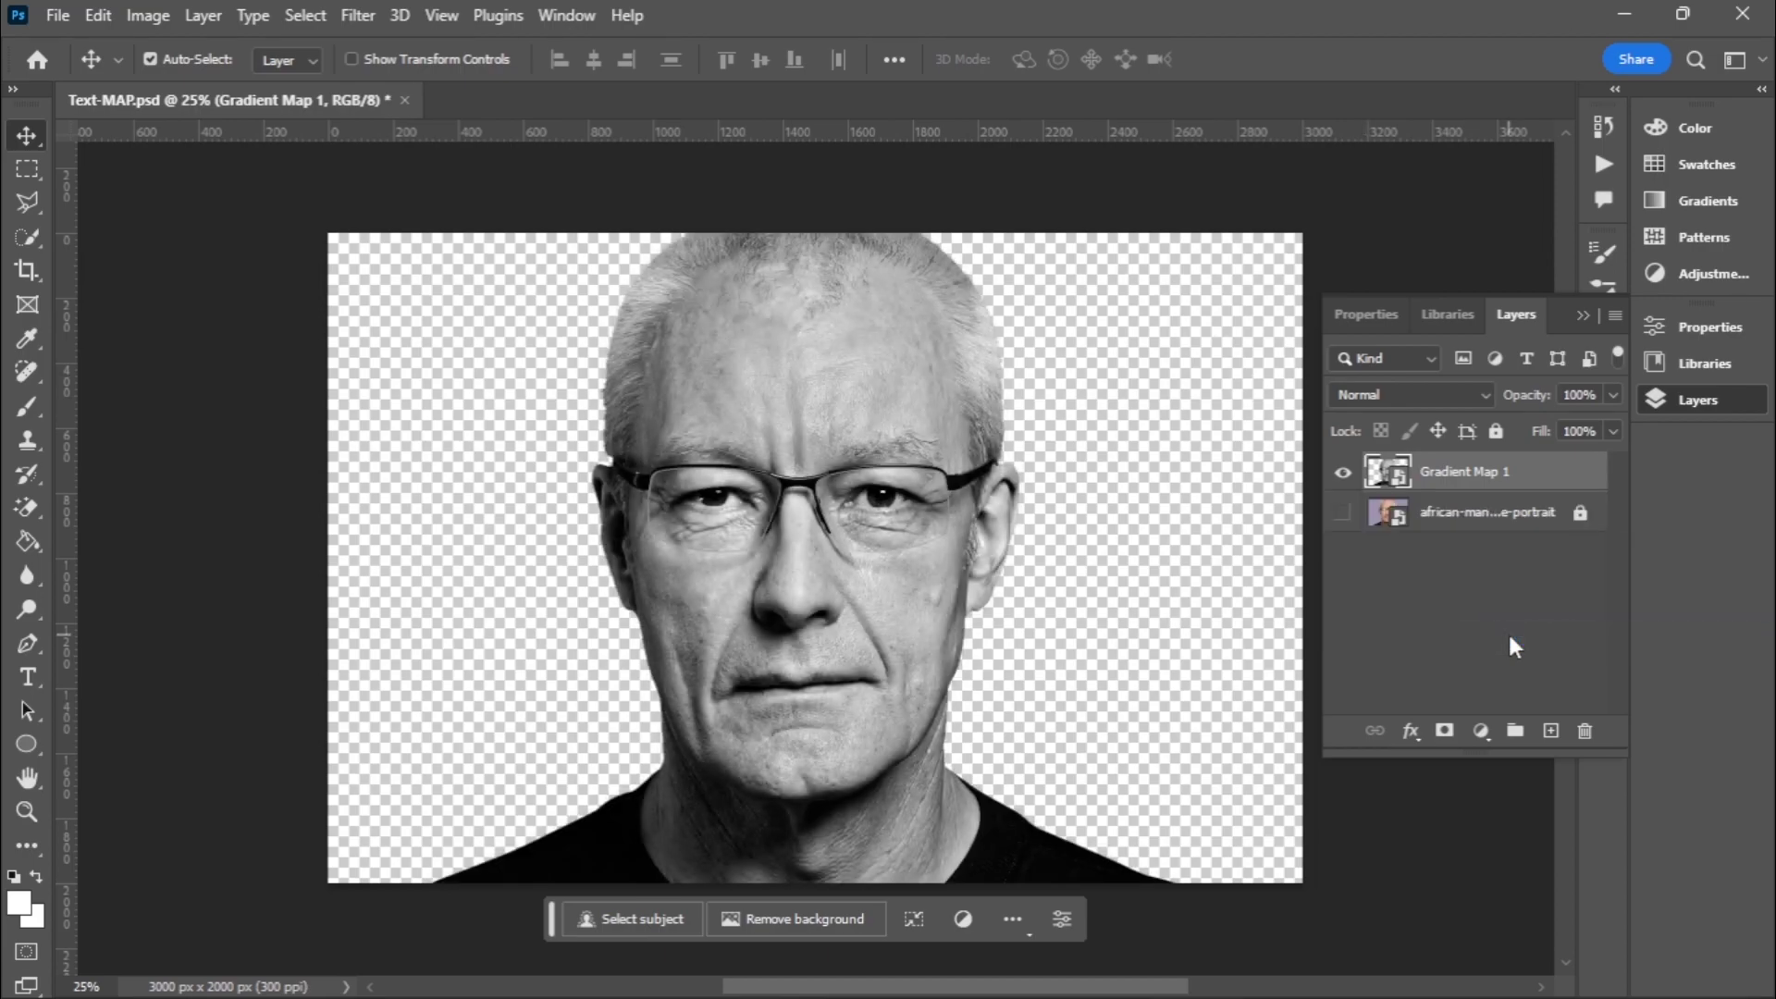
pyautogui.click(1343, 514)
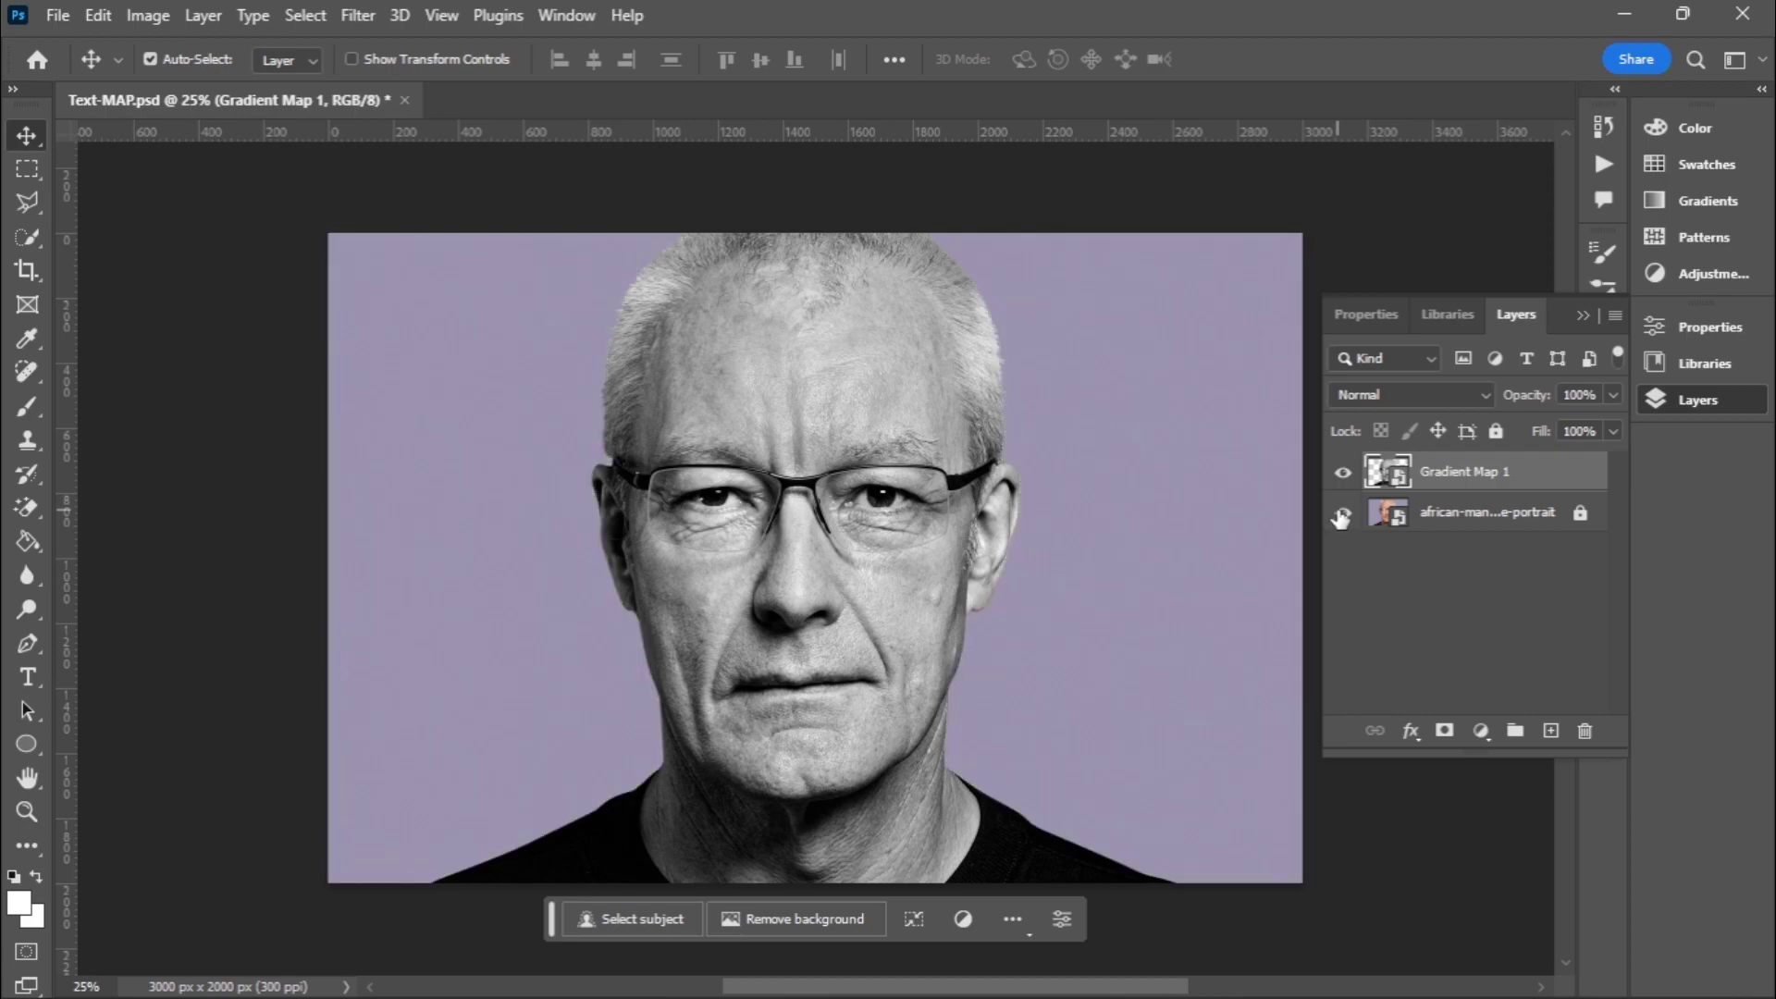
pyautogui.click(1582, 316)
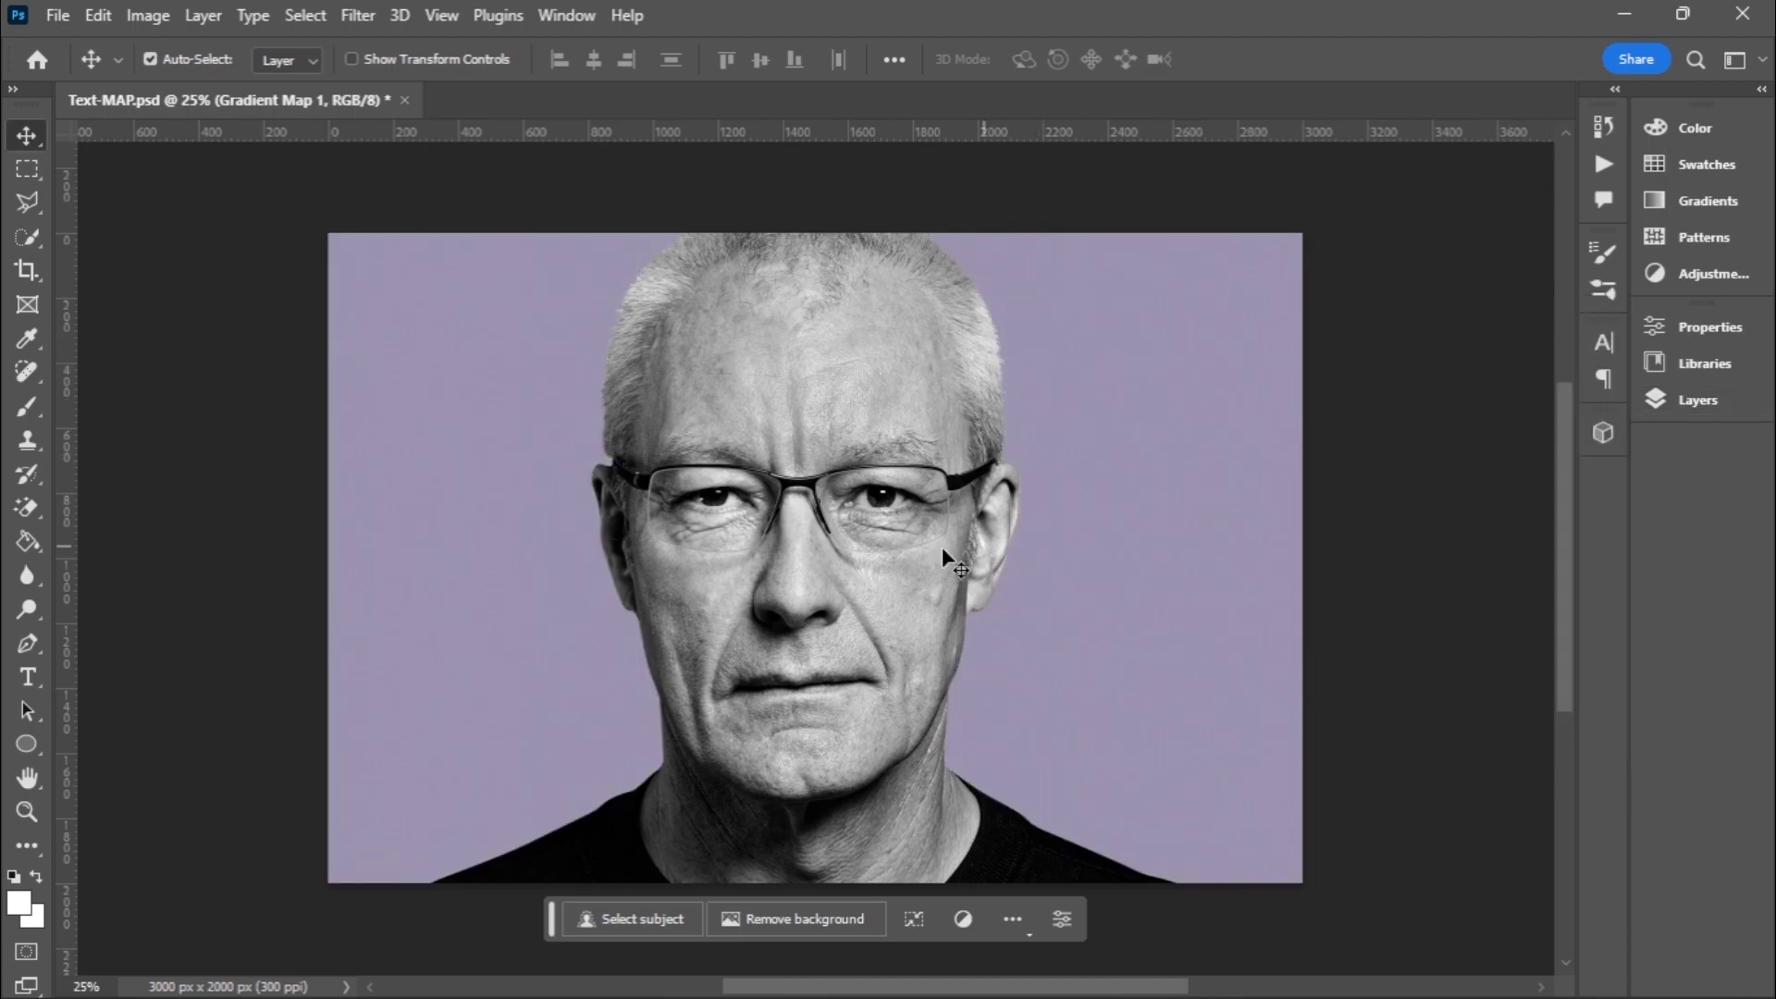
# - Draw a canvas-wide paragraph text box, paste the lorem ipsum three more times, and extend it to the top
pyautogui.click(28, 676)
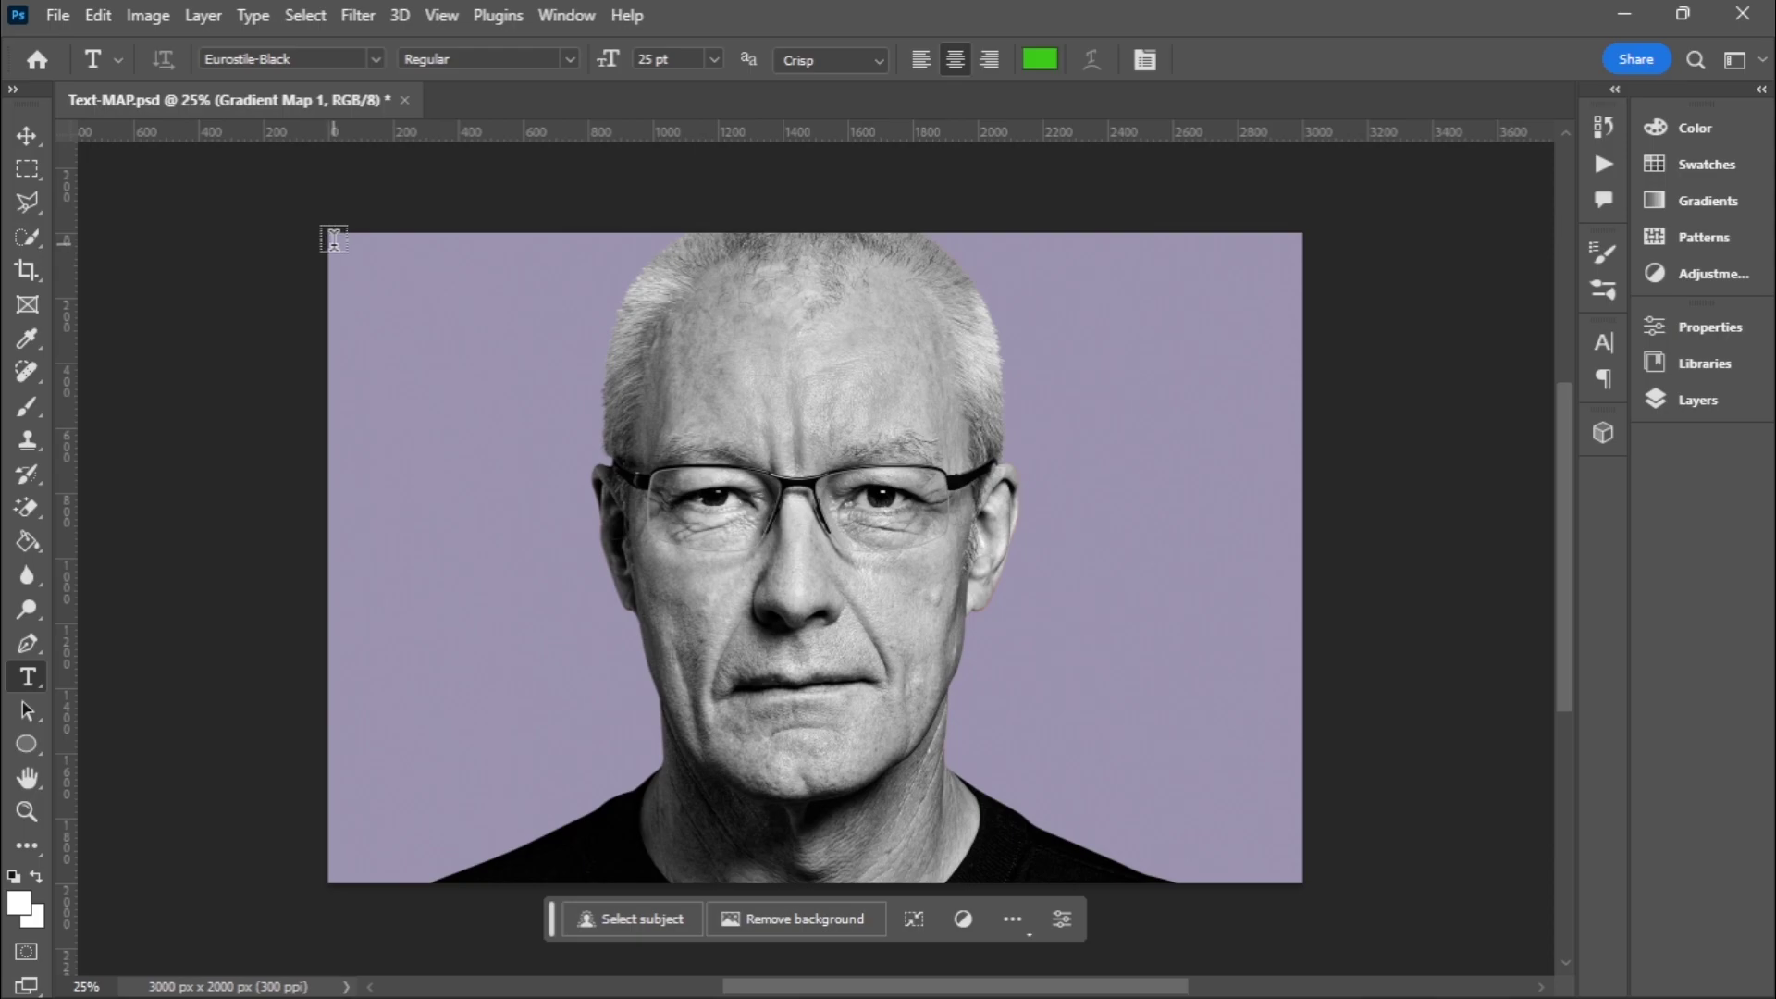
pyautogui.moveTo(331, 243); pyautogui.dragTo(1299, 884)
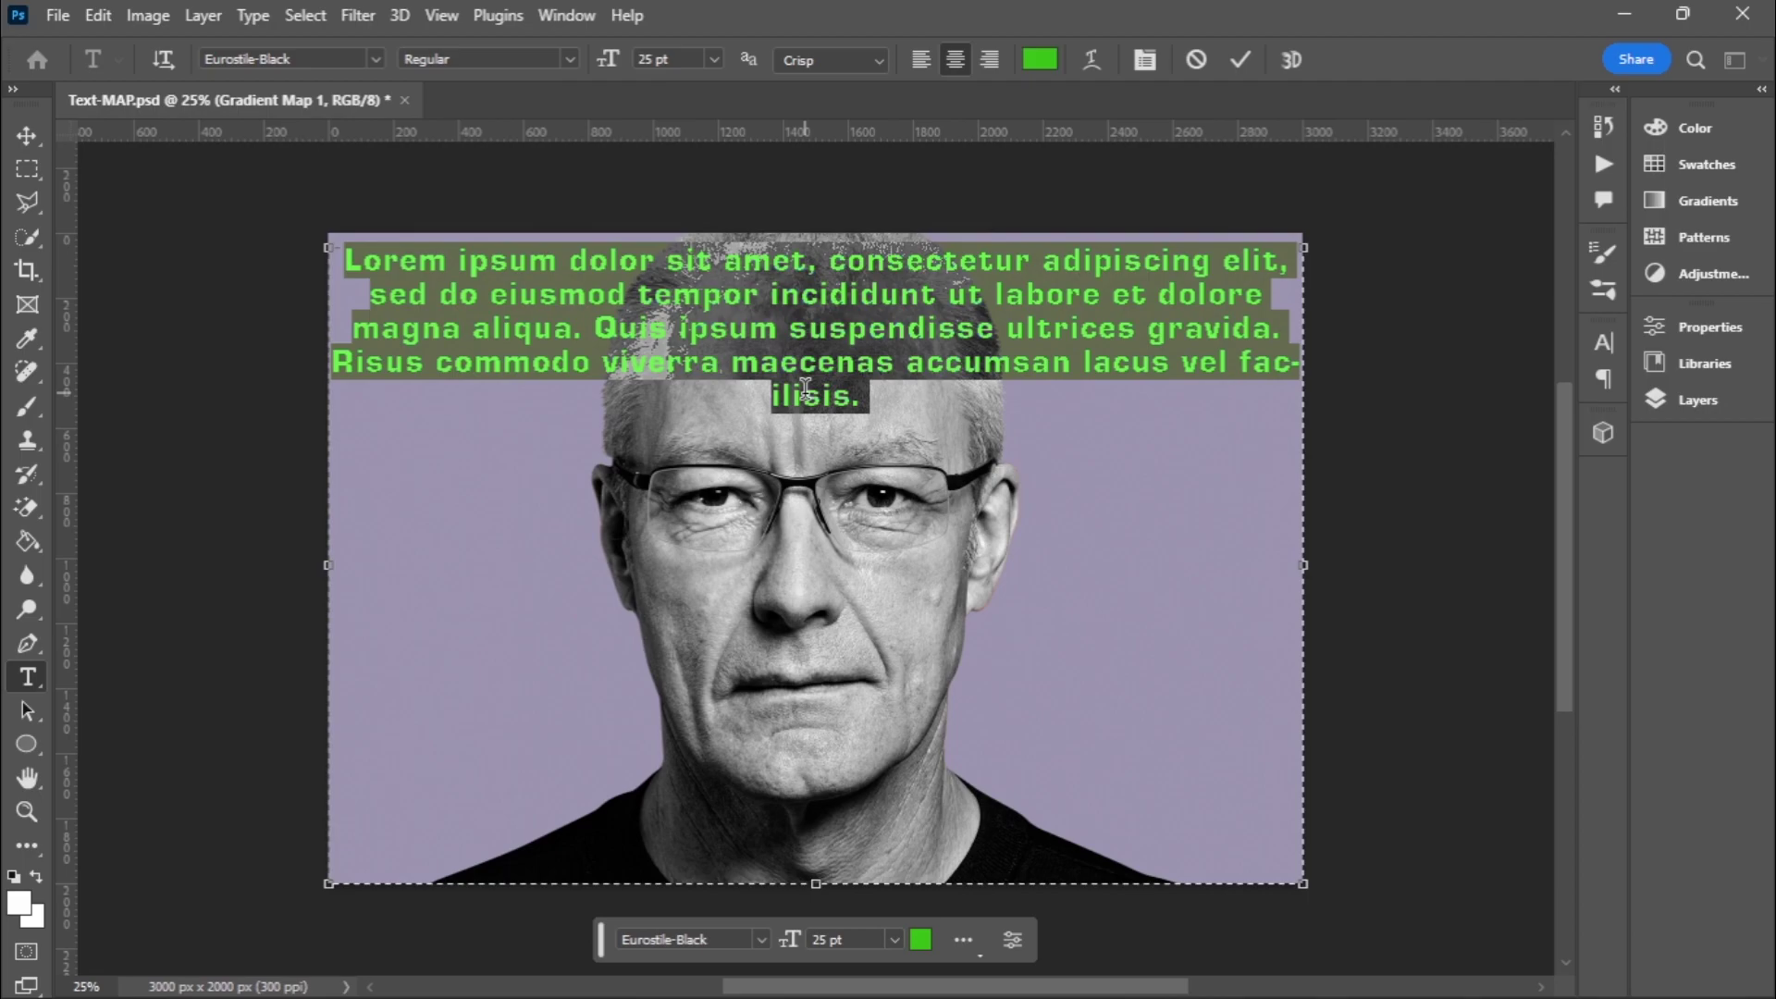
pyautogui.click(861, 397)
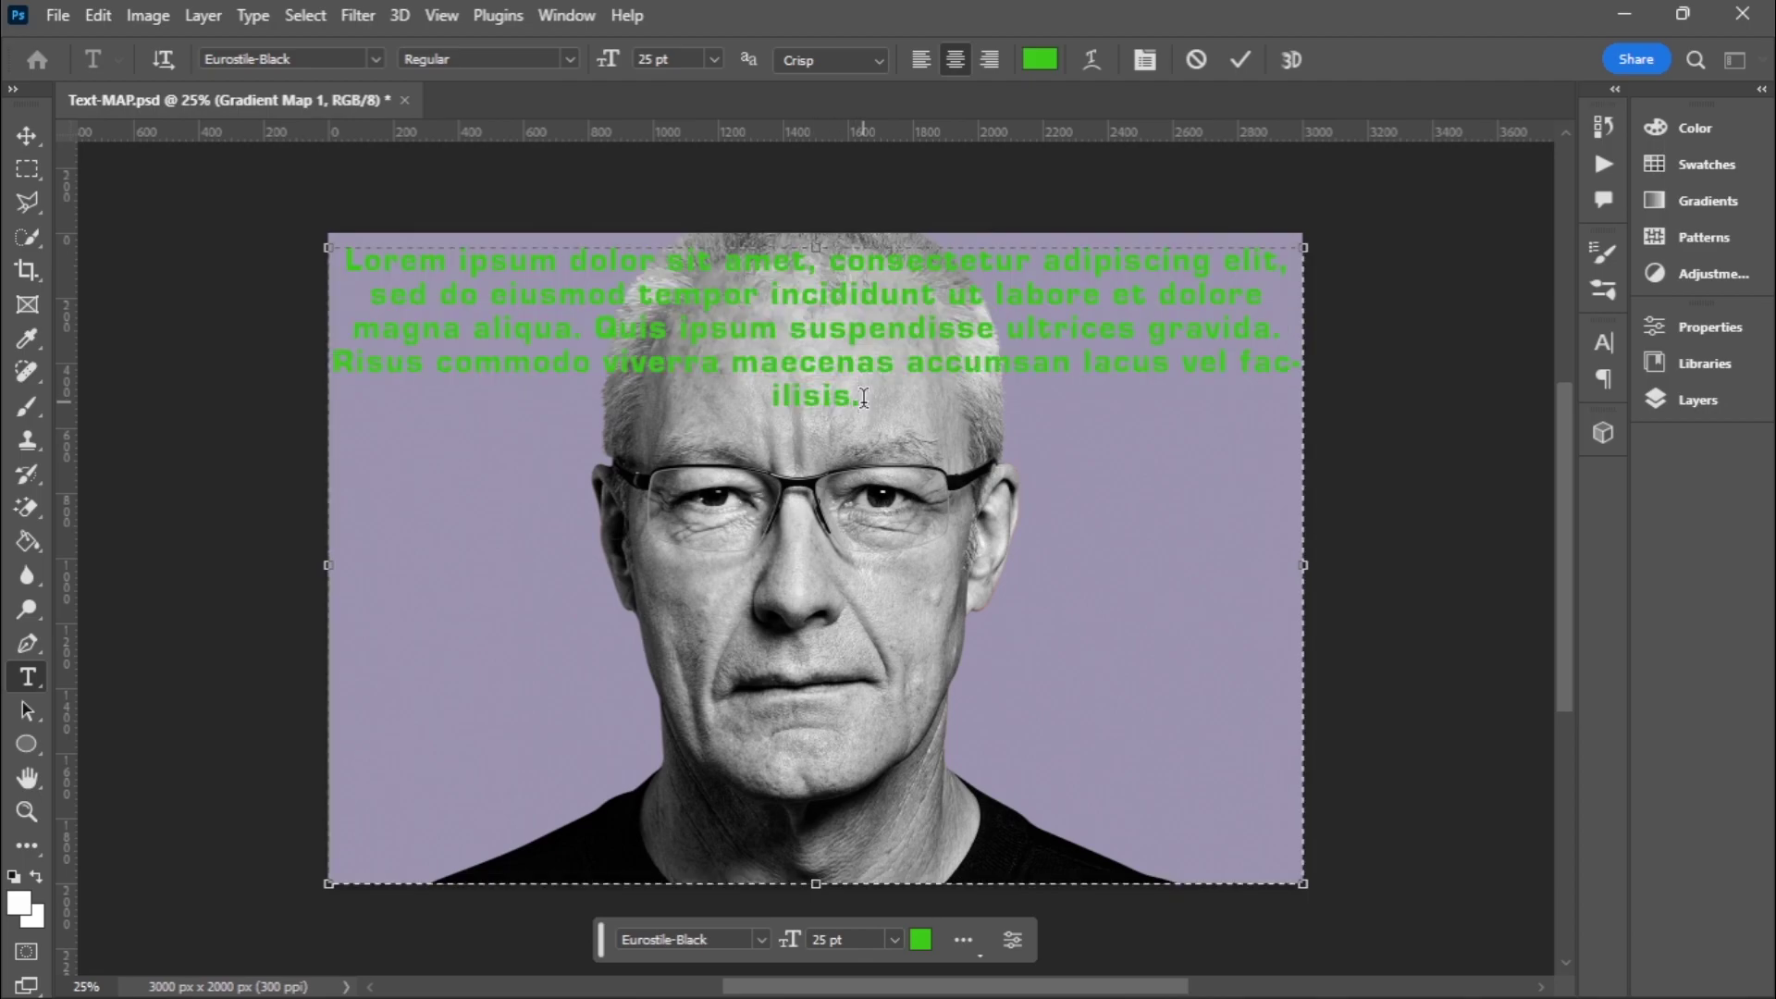
pyautogui.write('Lorem ipsum dolor sit amet, consectetur adipiscing elit, sed do eiusmod tempor incididunt ut labore et dolore magna aliqua. Quis ipsum suspendisse ultrices gravida. Risus commodo viverra maecenas accumsan lacus vel facilisis. Lorem ipsum dolor sit amet, consectetur adipiscing elit, sed do eiusmod tempor incididunt ut labore et dolore magna aliqua. Quis ipsum suspendisse ultrices gravida. Risus commodo viverra maecenas accumsan lacus vel facilisis.')
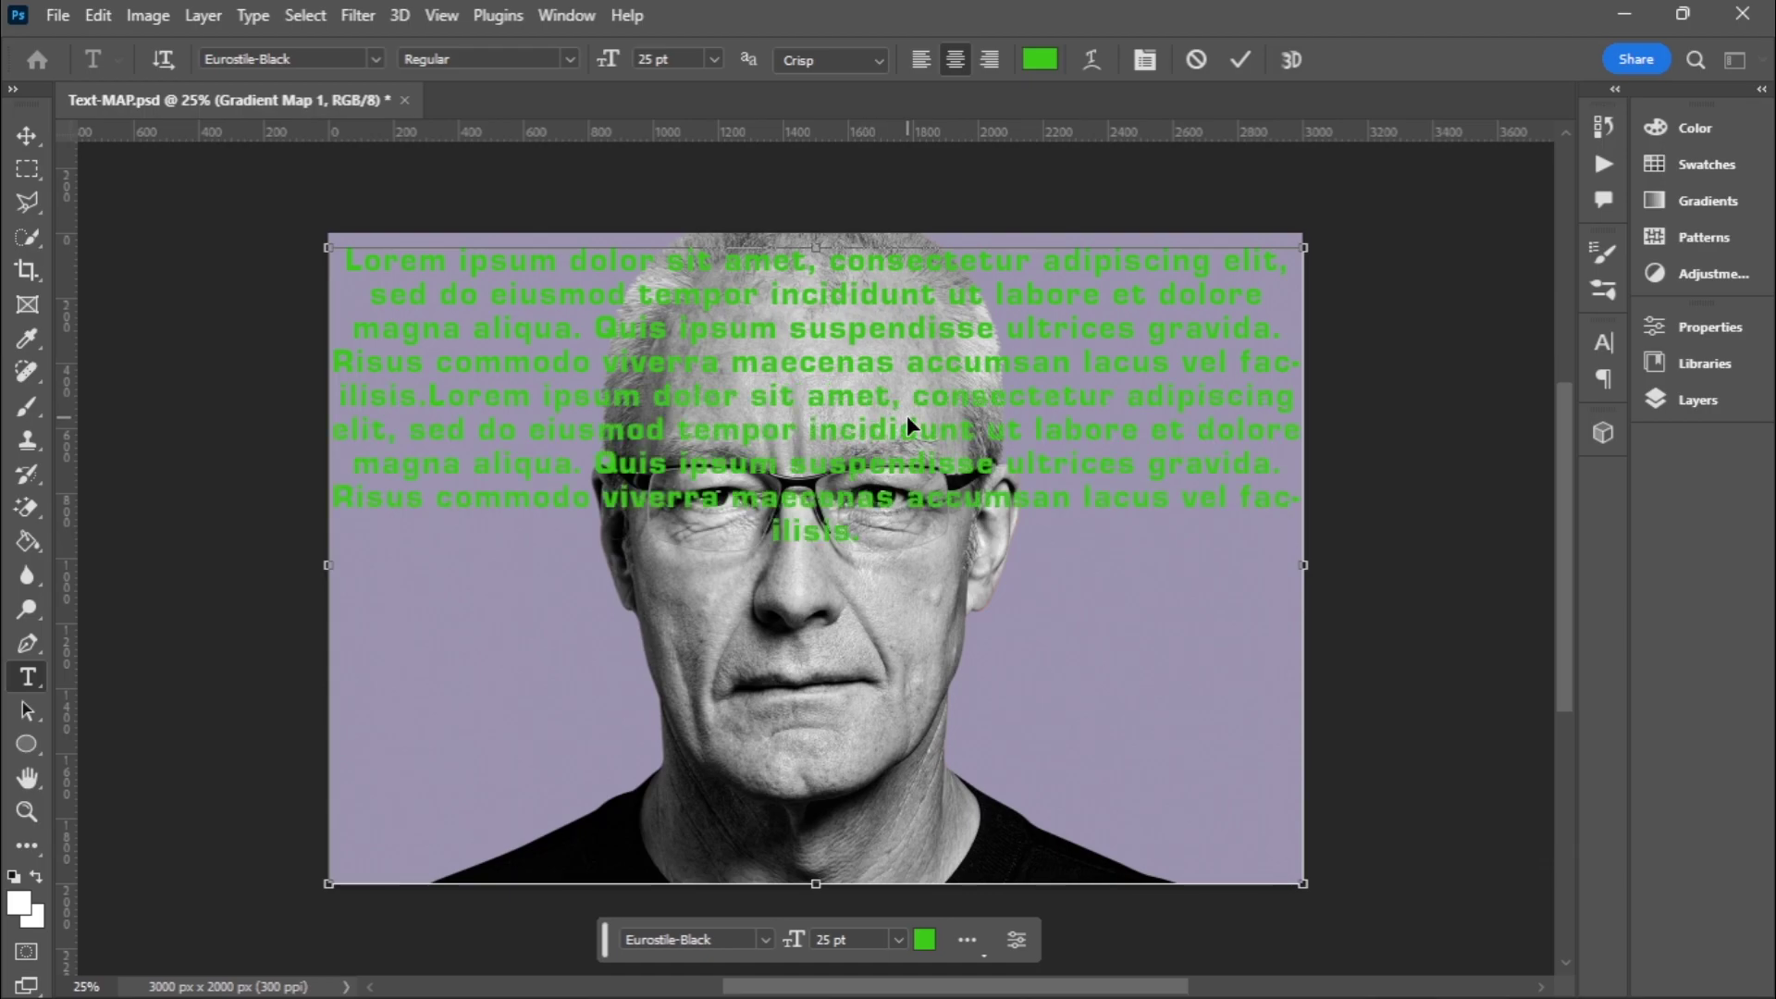
pyautogui.write('Lorem ipsum dolor sit amet, consectetur adipiscing elit, sed do eiusmod tempor incididunt ut labore et dolore magna aliqua. Quis ipsum suspendisse ultrices gravida. Risus commodo viverra maecenas accumsan lacus vel facilisis.')
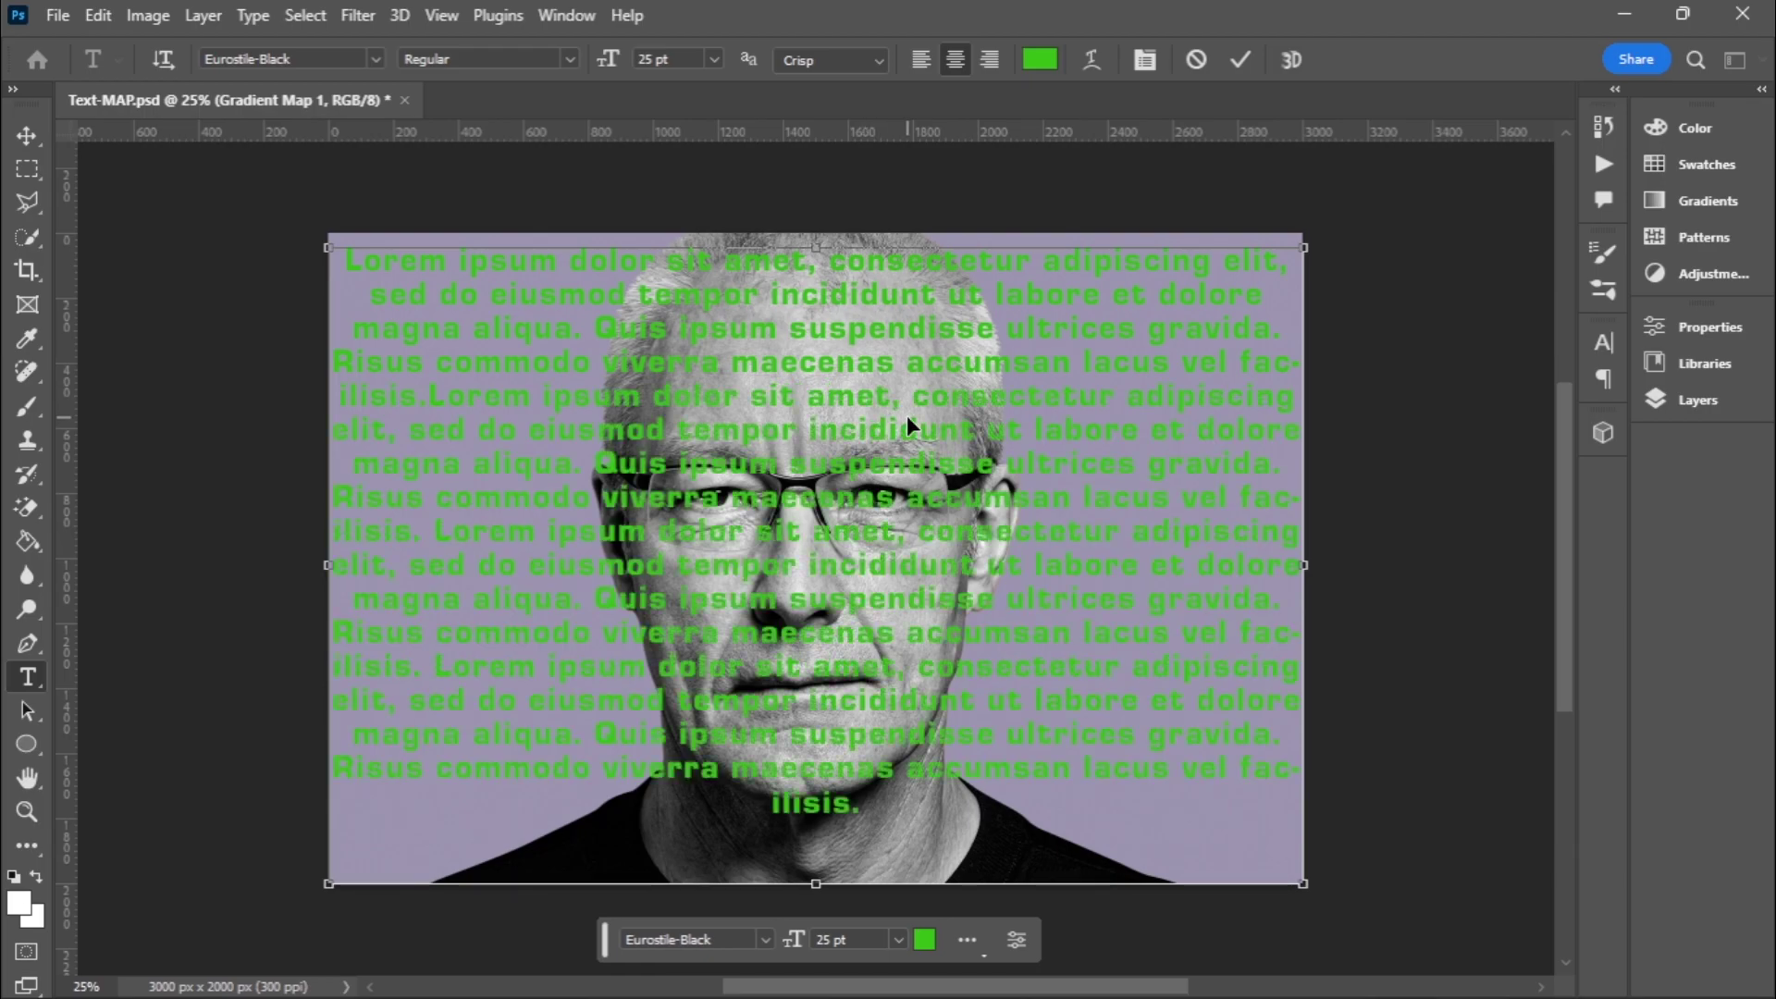
pyautogui.write('Lorem ipsum dolor sit amet, consectetur adipiscing elit, sed do eiusmod tempor incididunt ut labore et dolore magna aliqua. Quis ipsum suspendisse ultrices gravida. Risus commodo viverra maecenas accumsan lacus vel facilisis.')
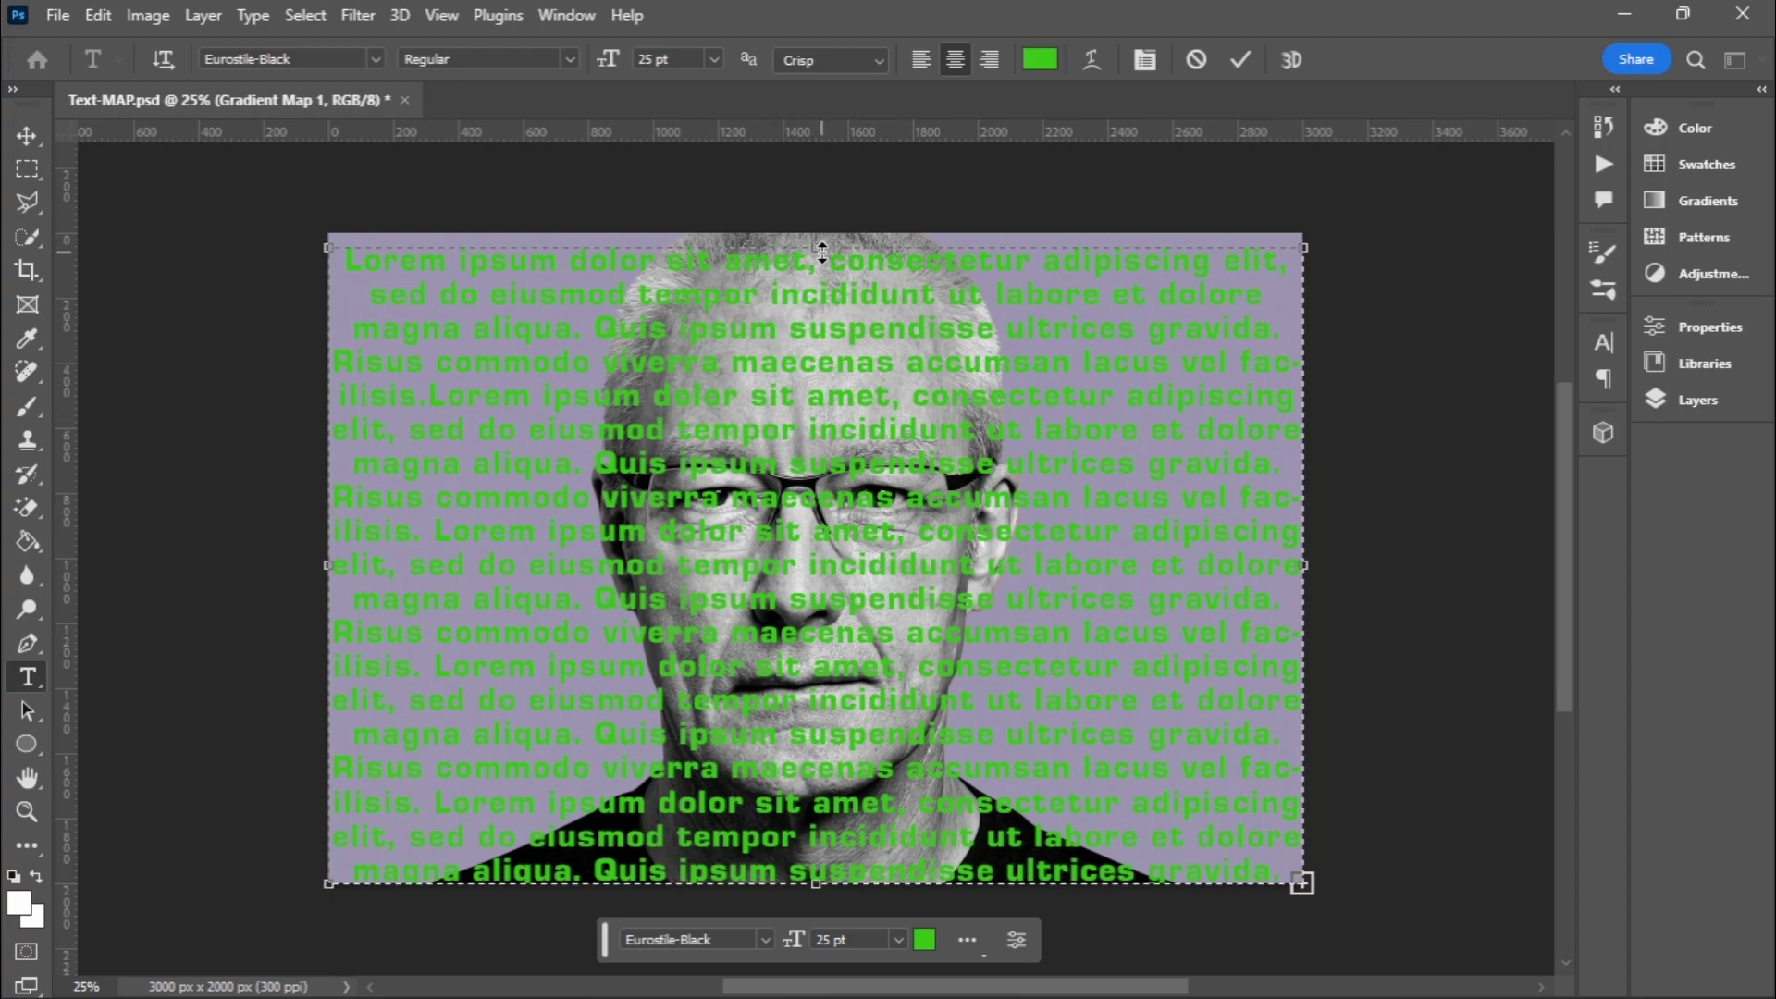
pyautogui.moveTo(822, 248); pyautogui.dragTo(823, 242)
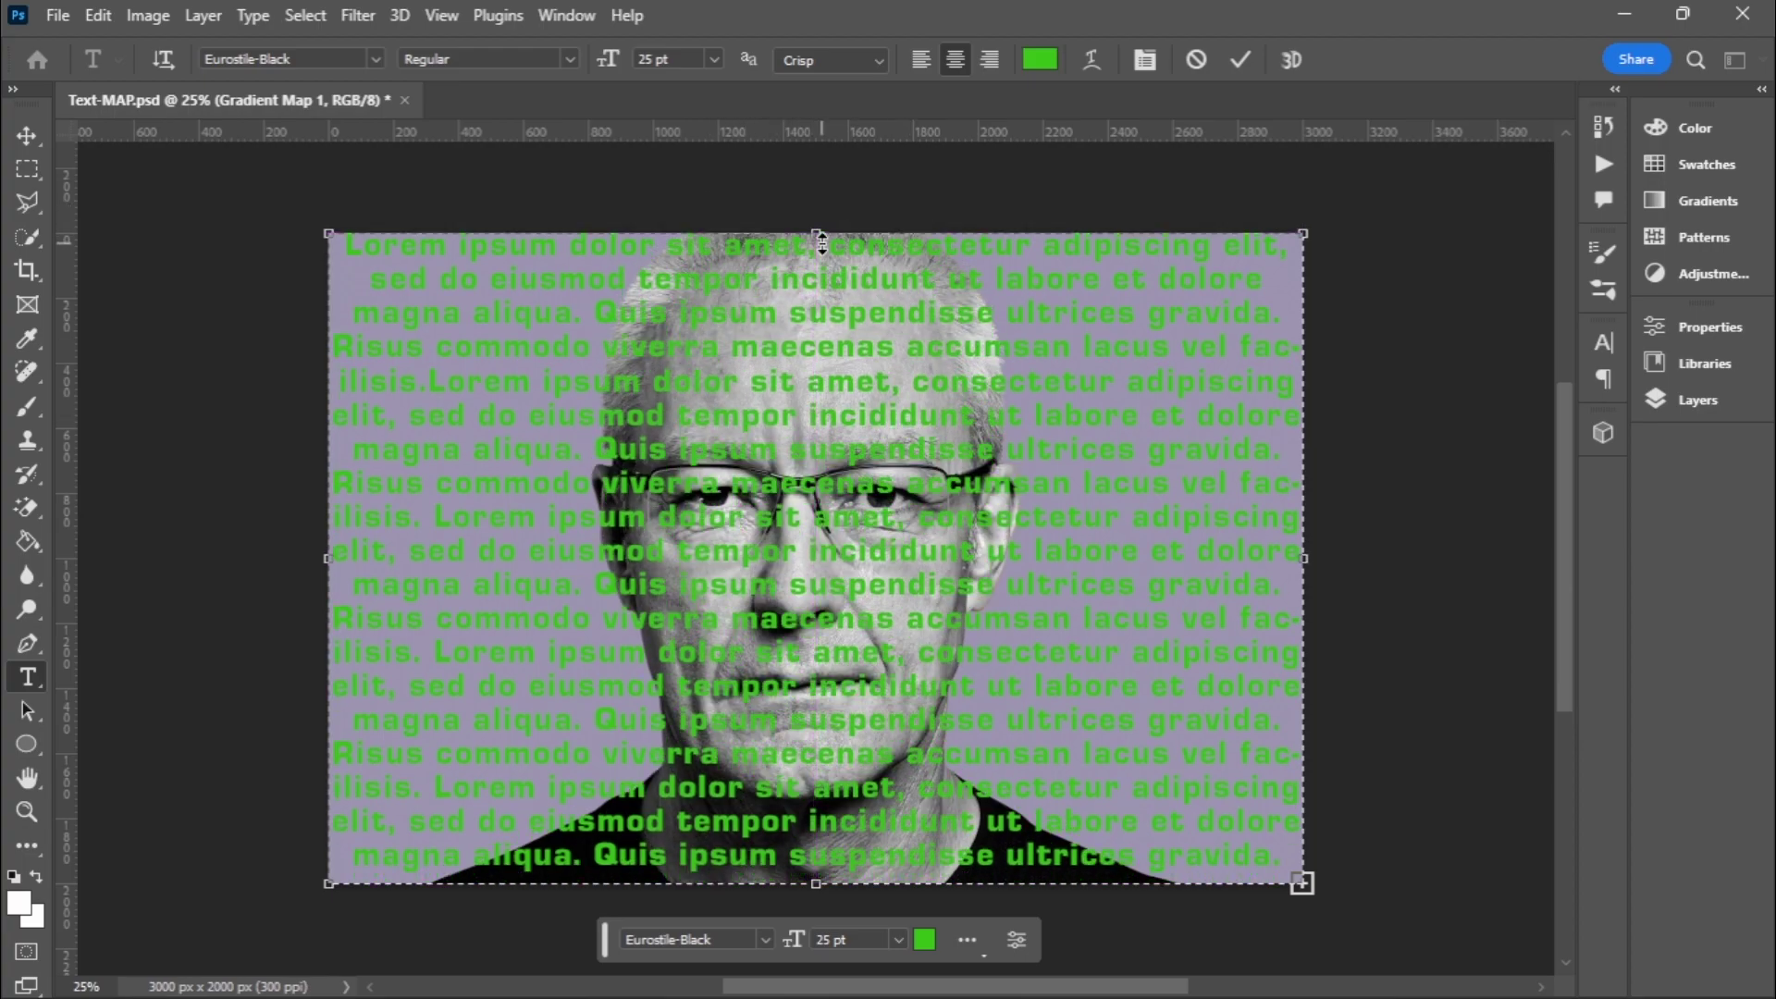
# - Commit the lorem ipsum text, check its 25 pt leading in the Character panel, and switch to the Move tool
pyautogui.click(1233, 62)
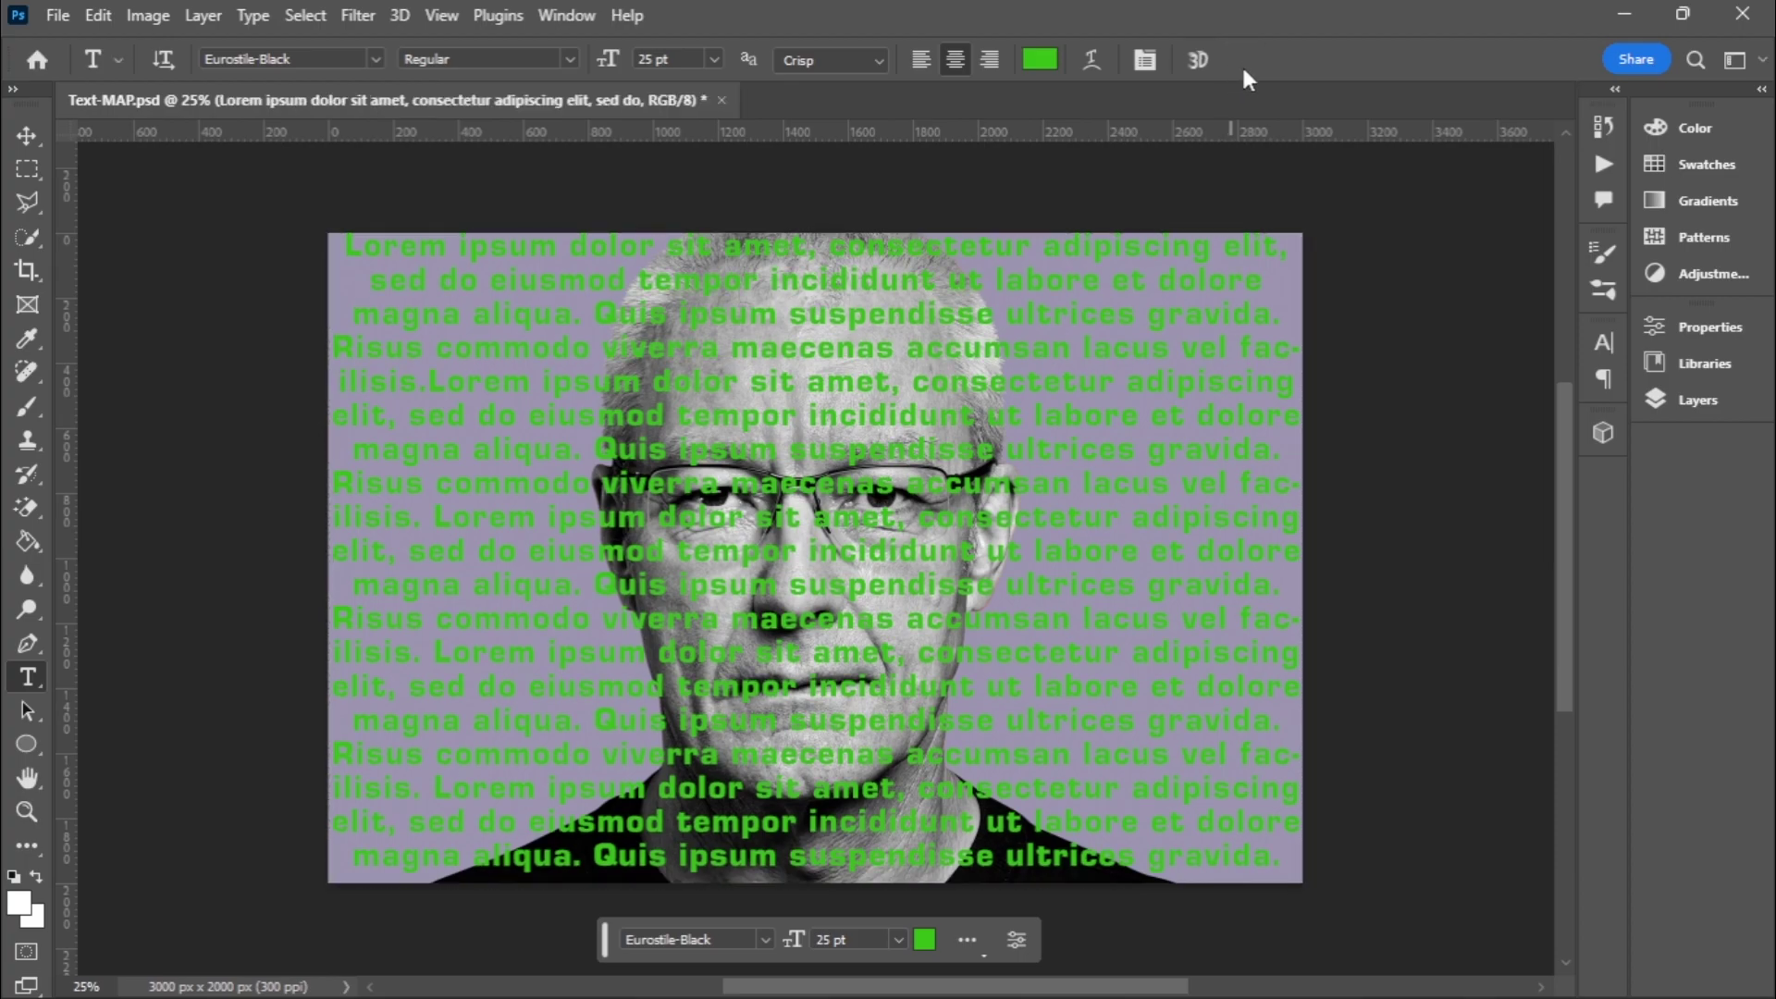
pyautogui.click(1597, 343)
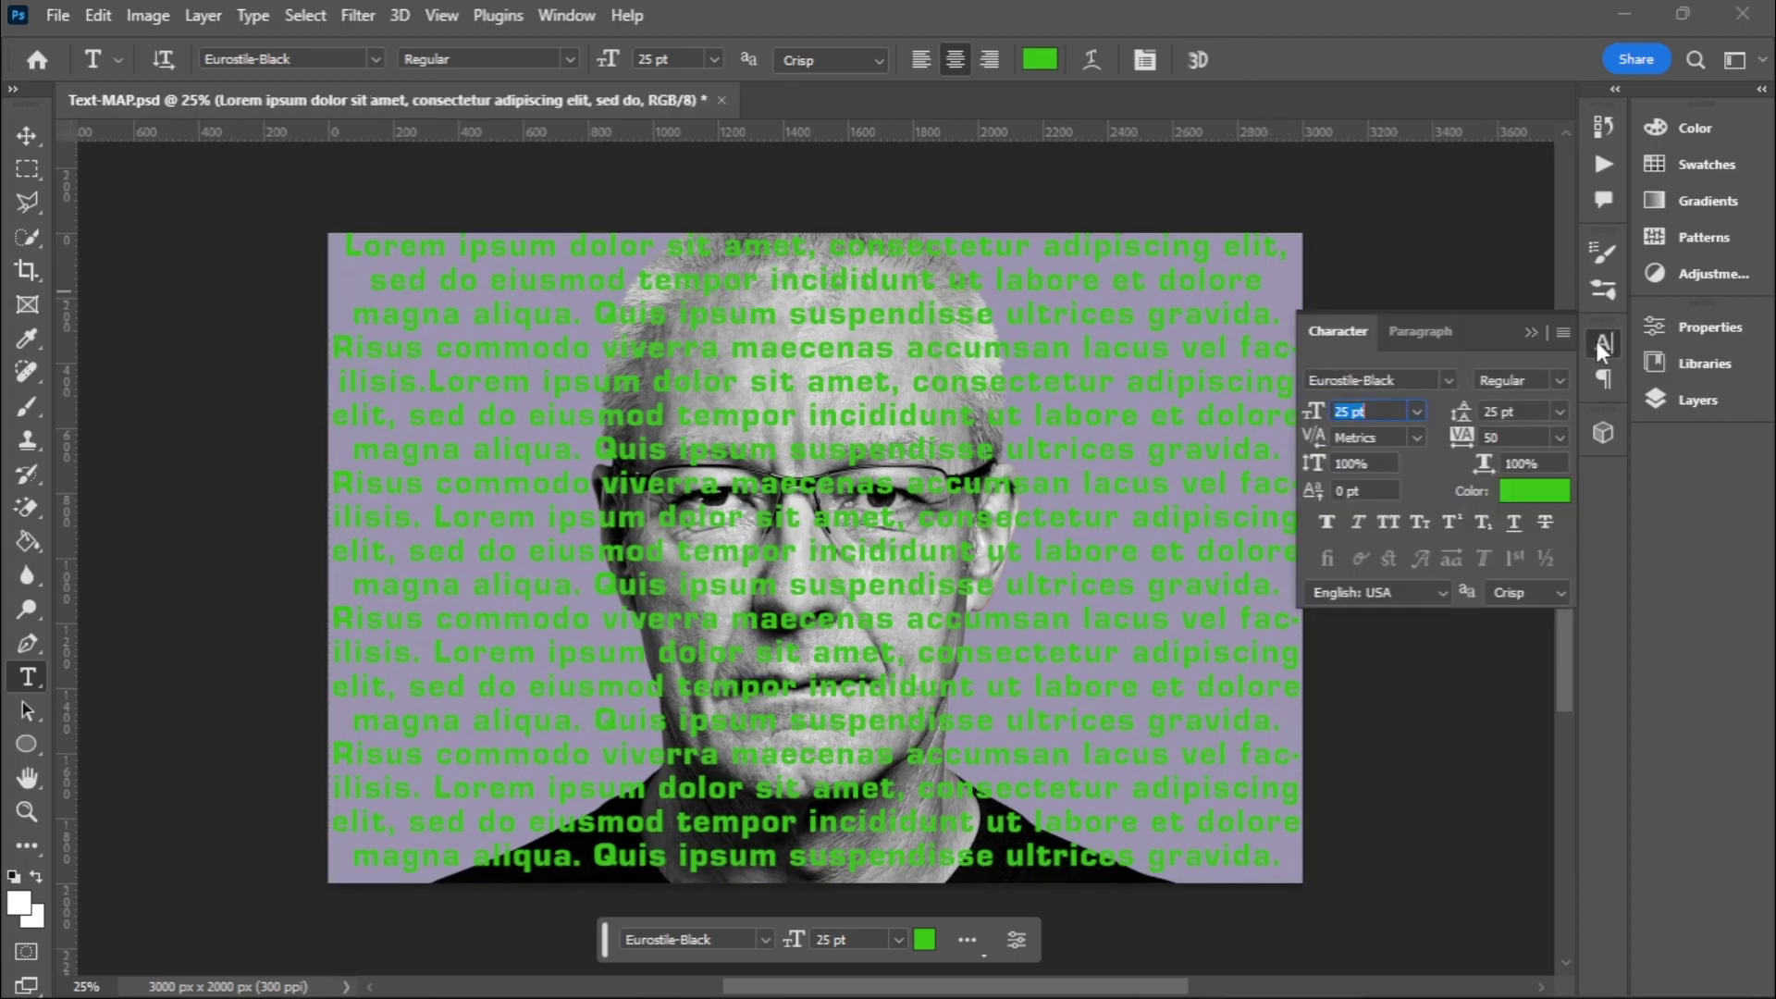
pyautogui.click(552, 21)
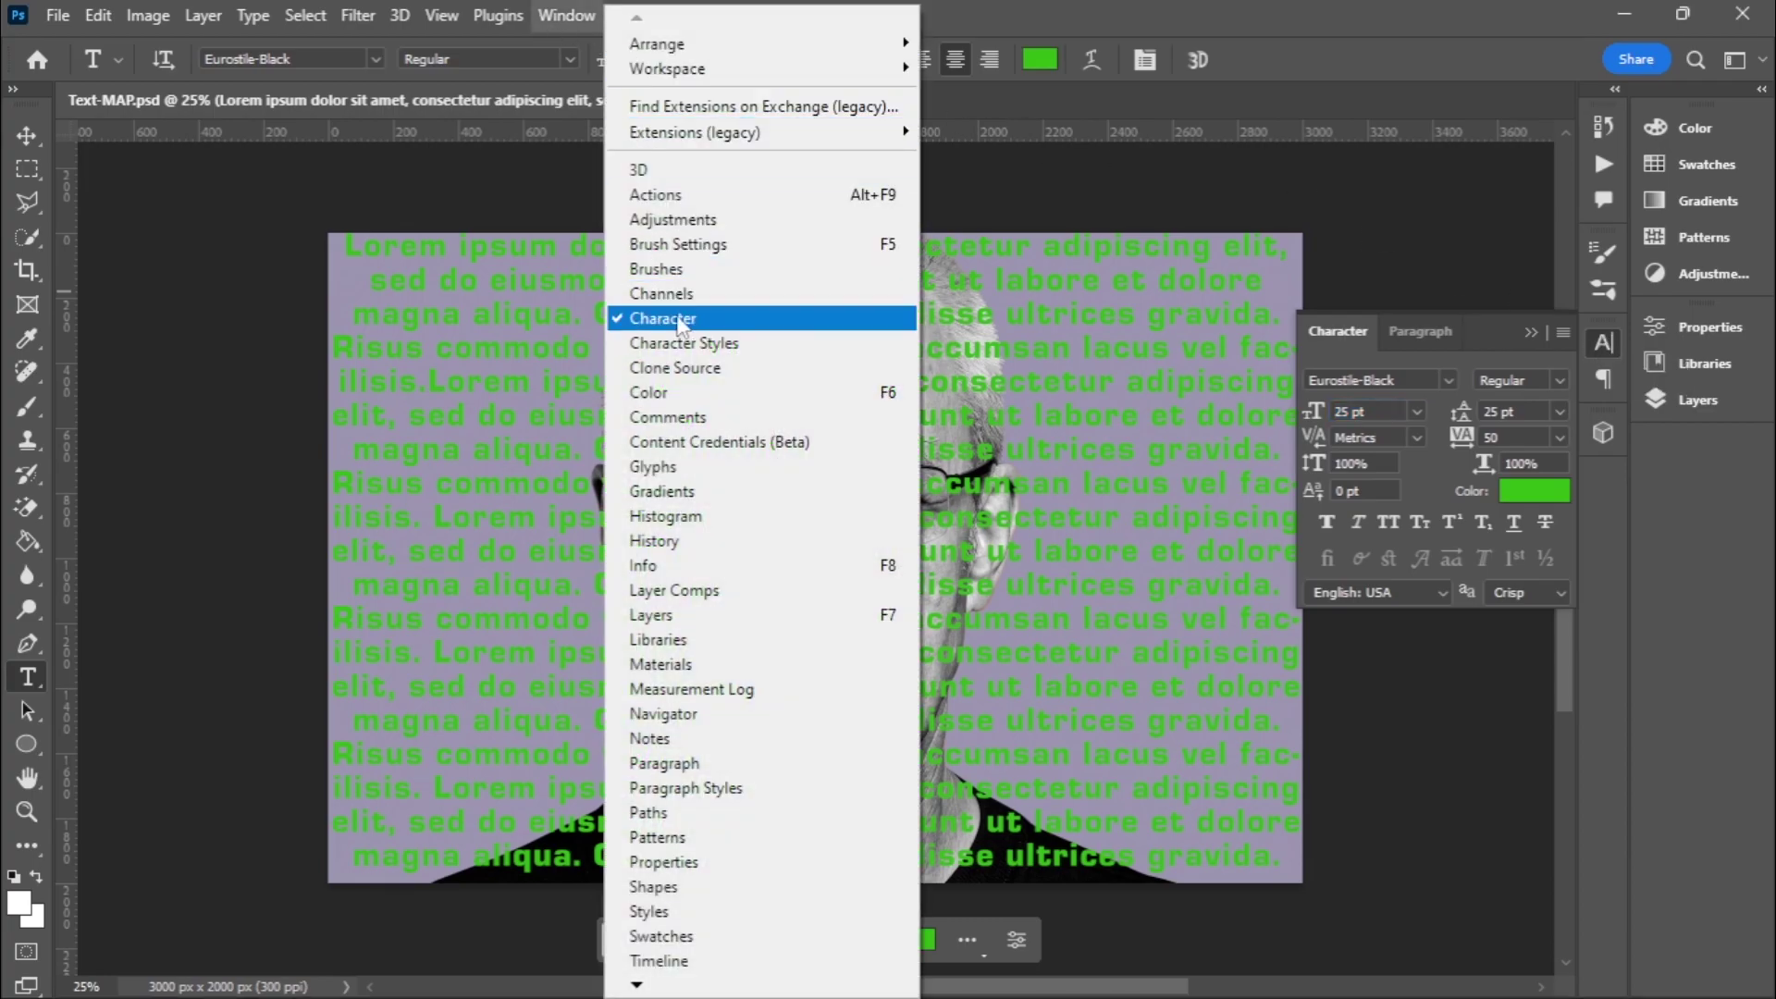
pyautogui.click(1484, 330)
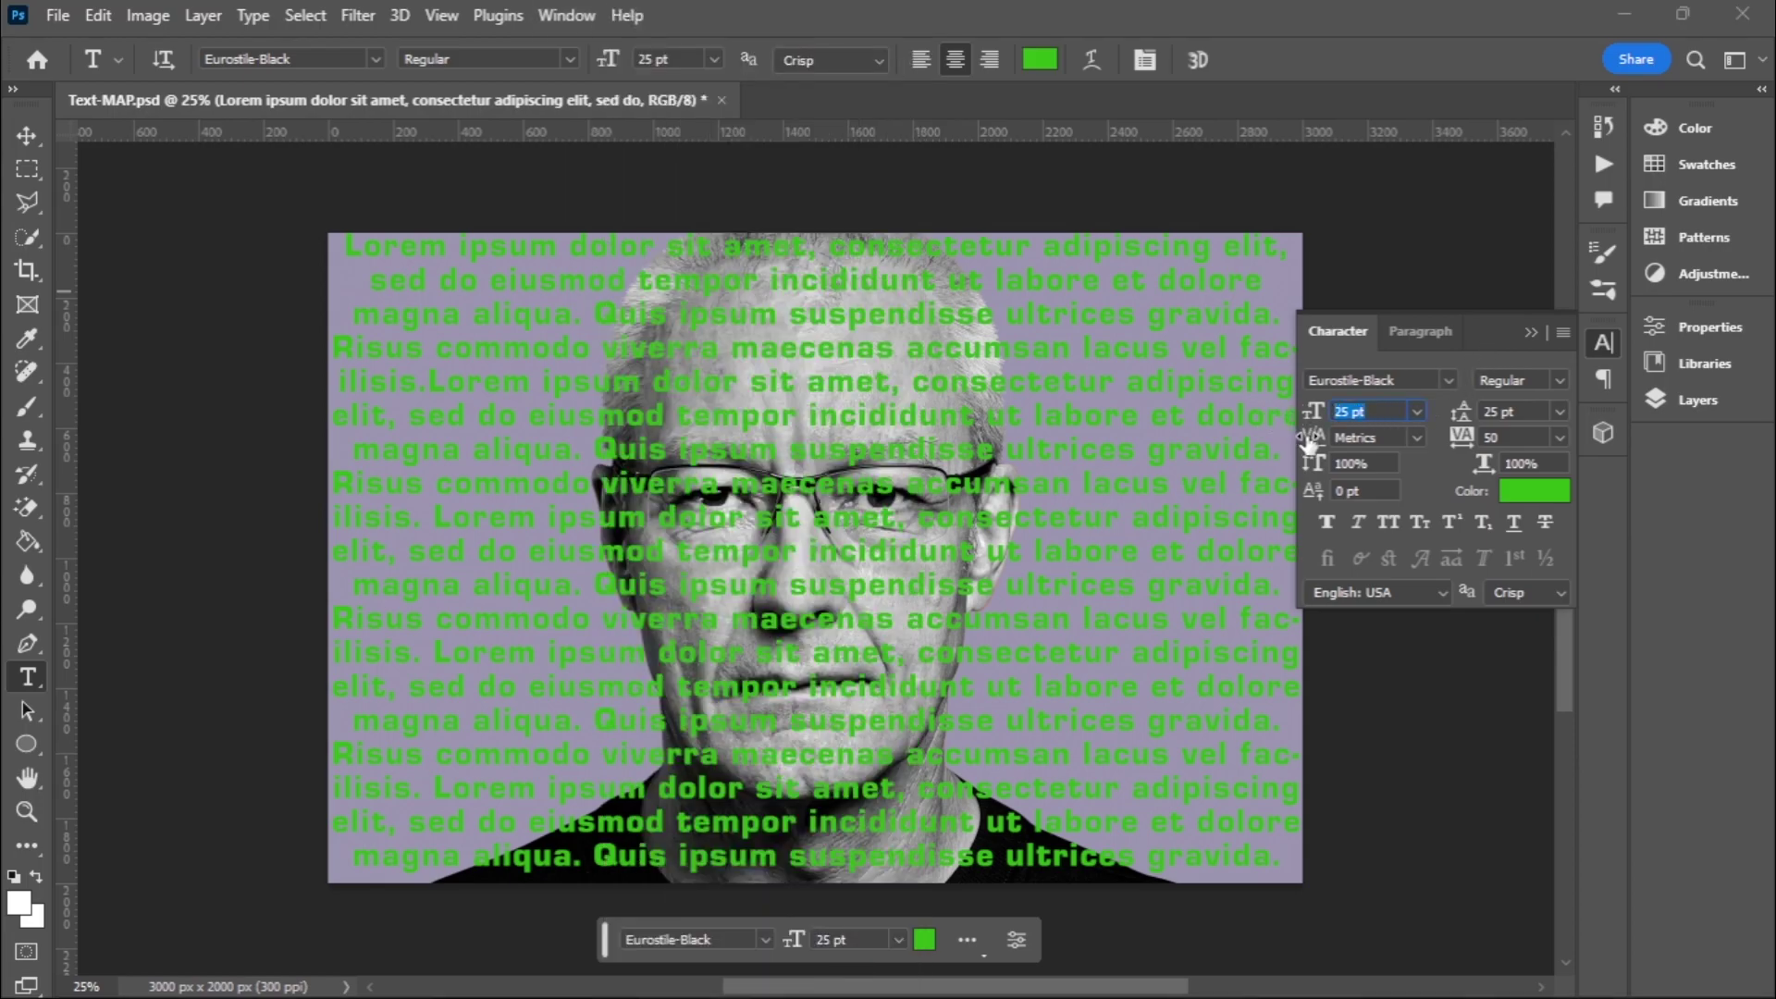
pyautogui.click(1550, 411)
pyautogui.click(1530, 328)
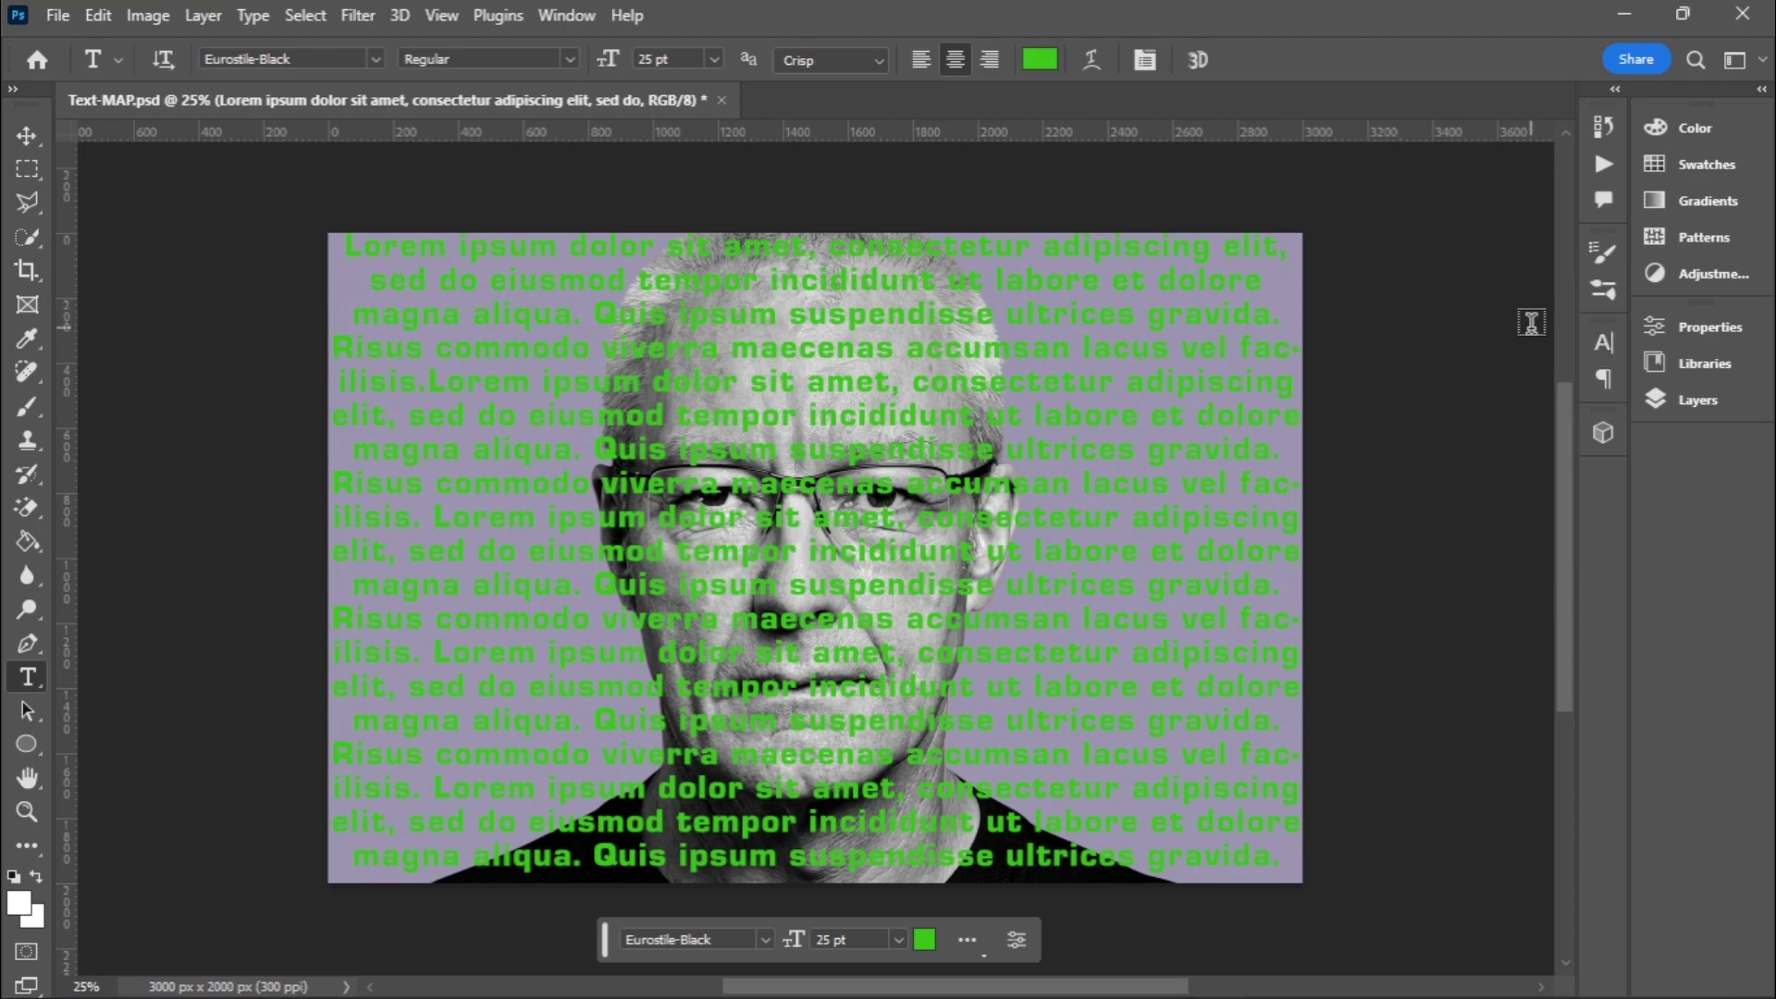
pyautogui.click(28, 136)
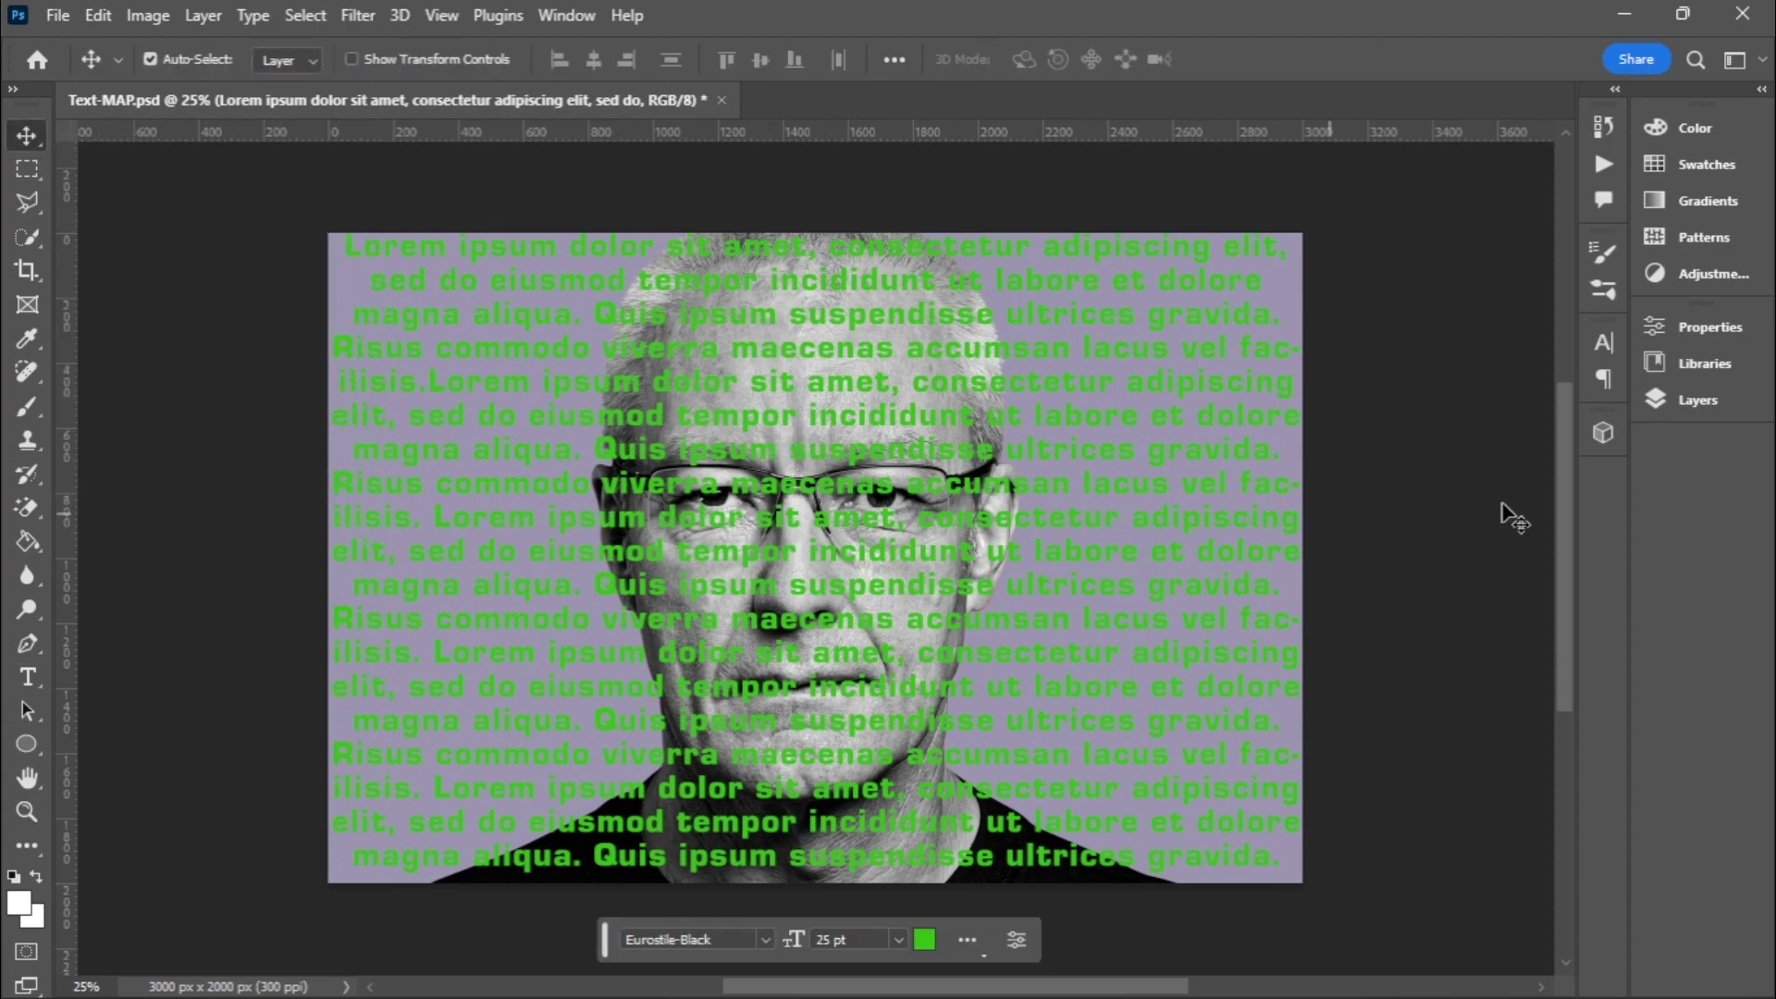
# - Convert the lorem ipsum text layer into a smart object and open the Filter menu
pyautogui.click(1702, 401)
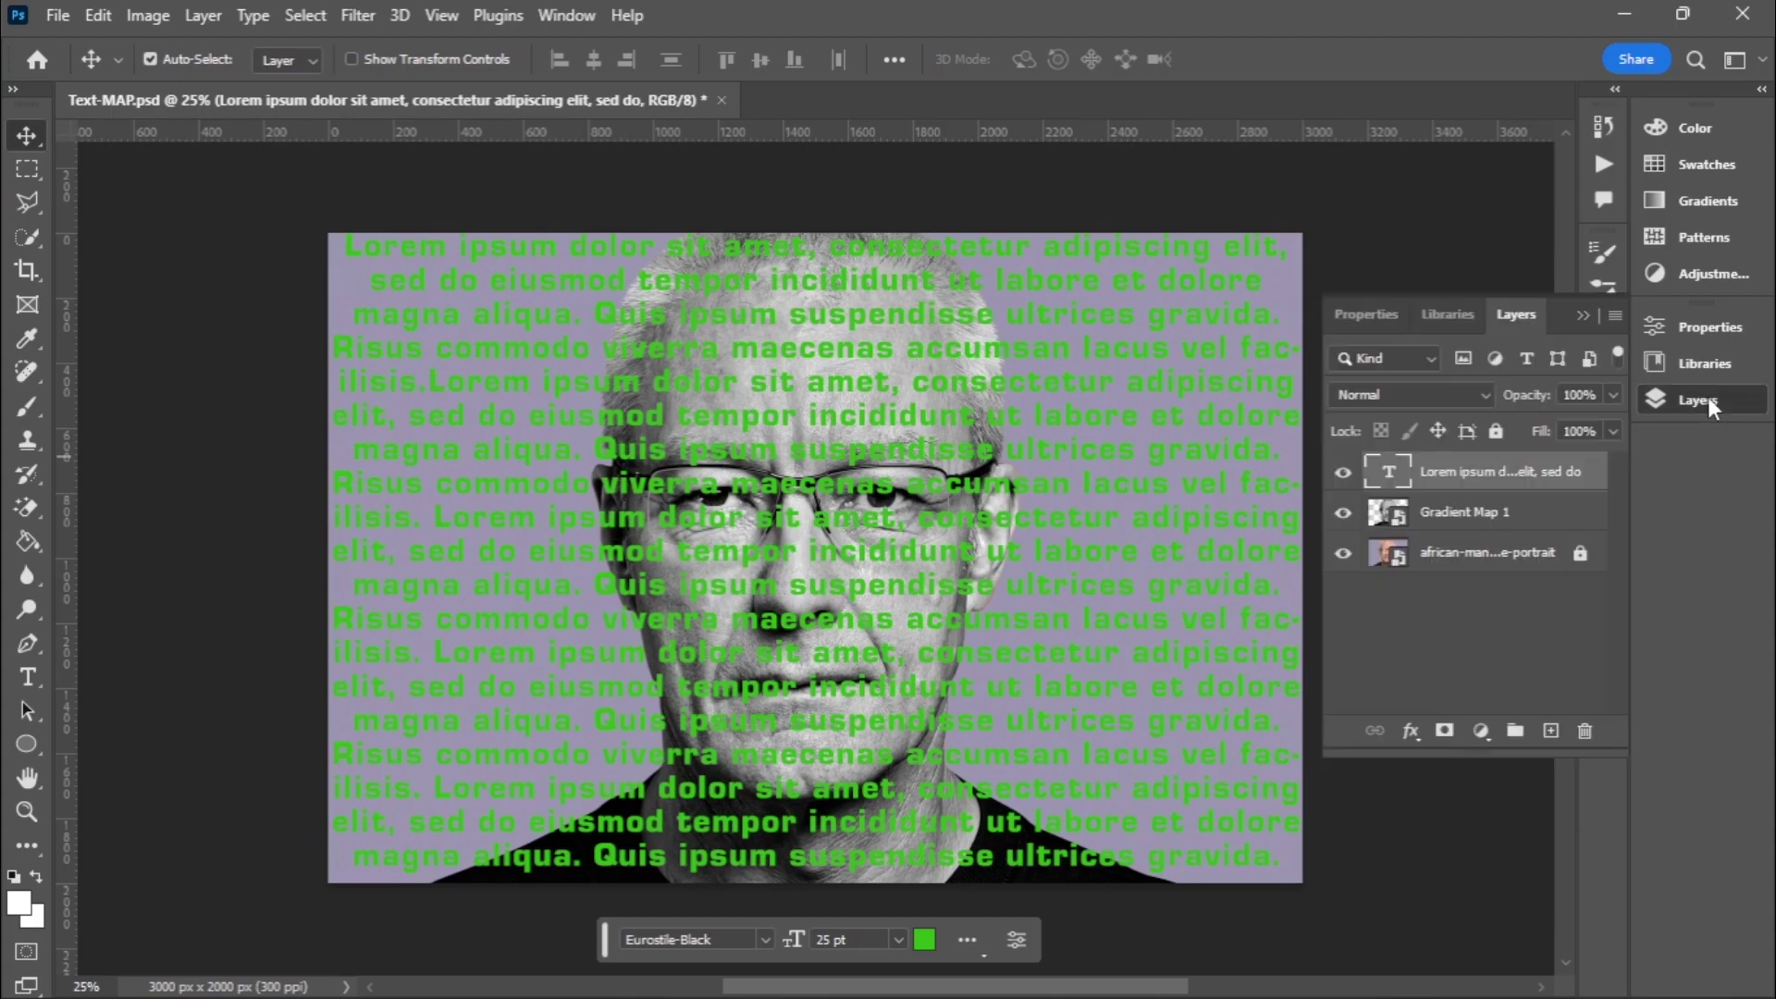
pyautogui.rightClick(1459, 477)
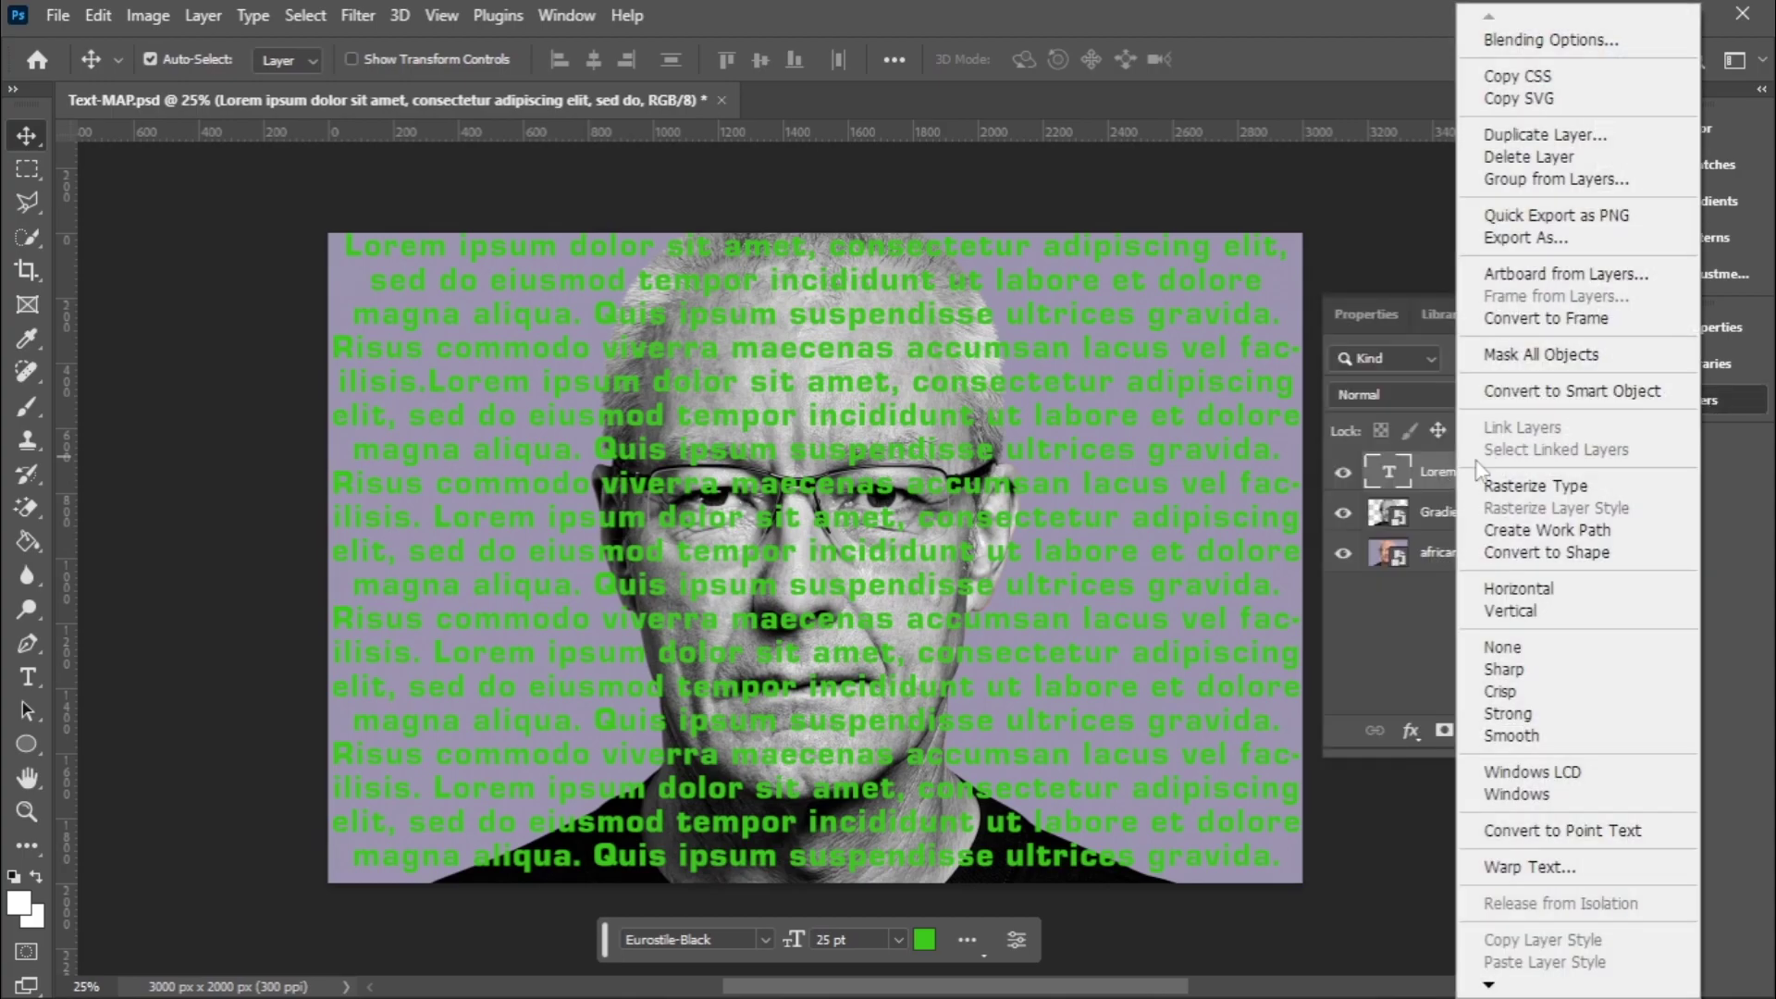
pyautogui.click(1513, 392)
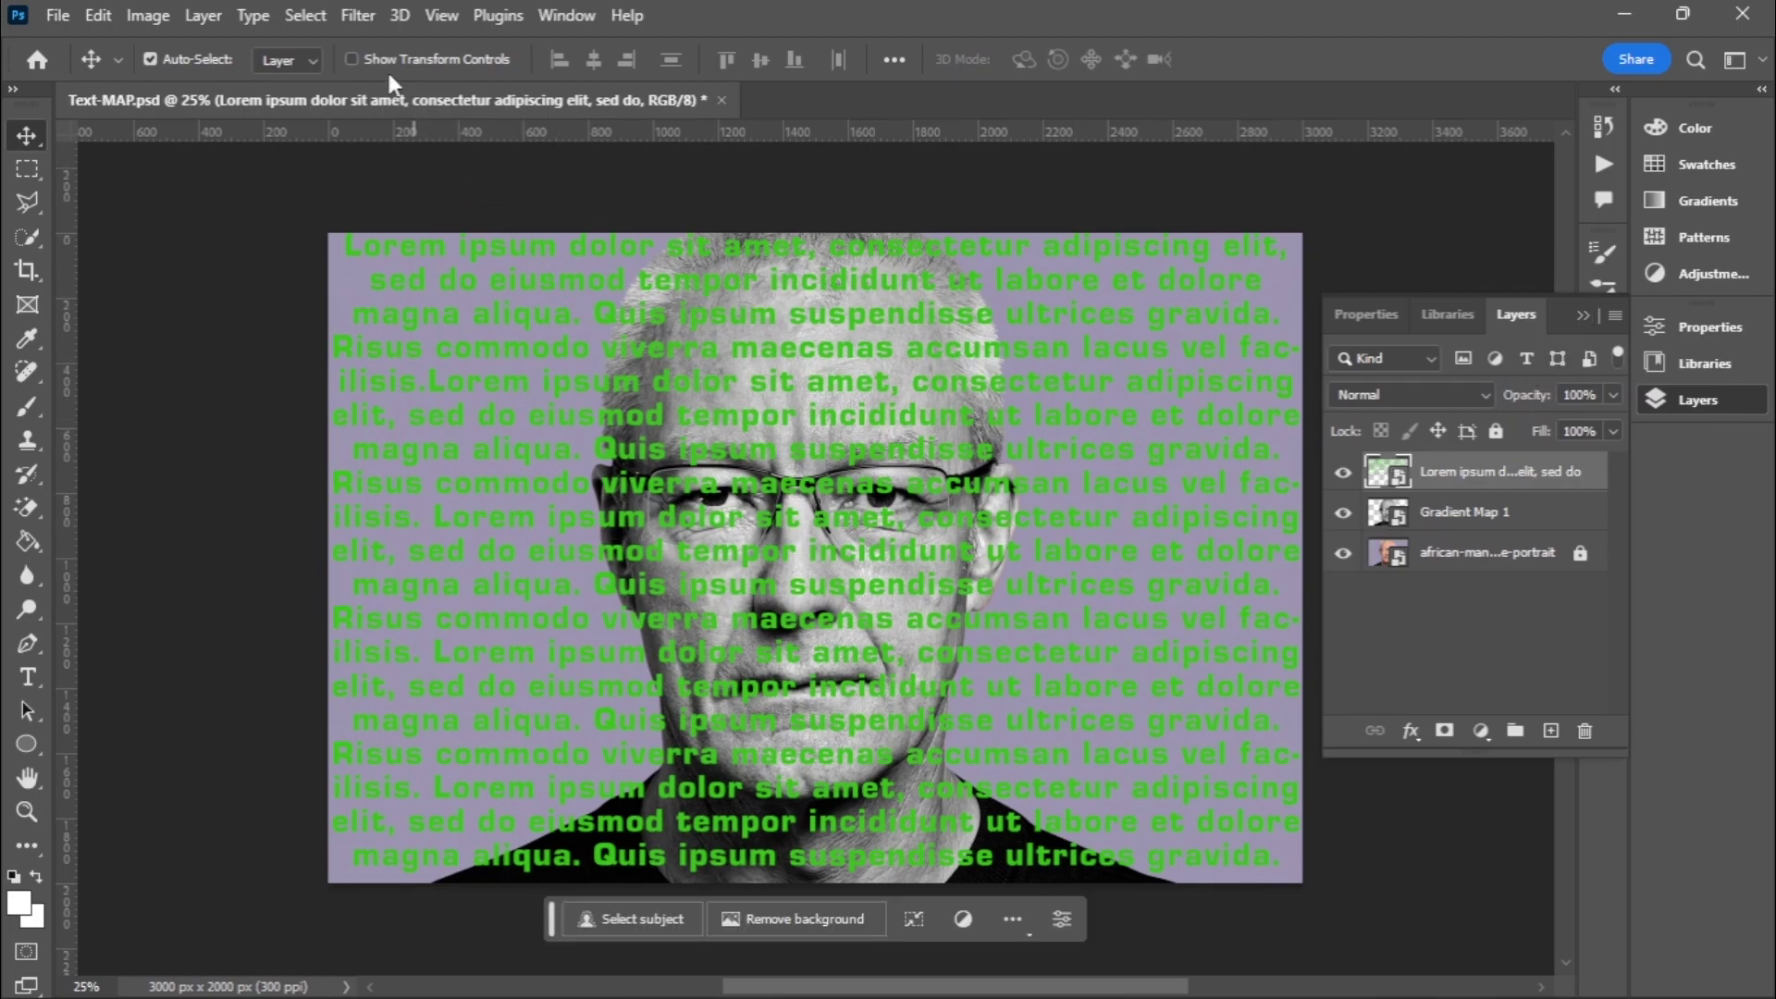
pyautogui.click(355, 16)
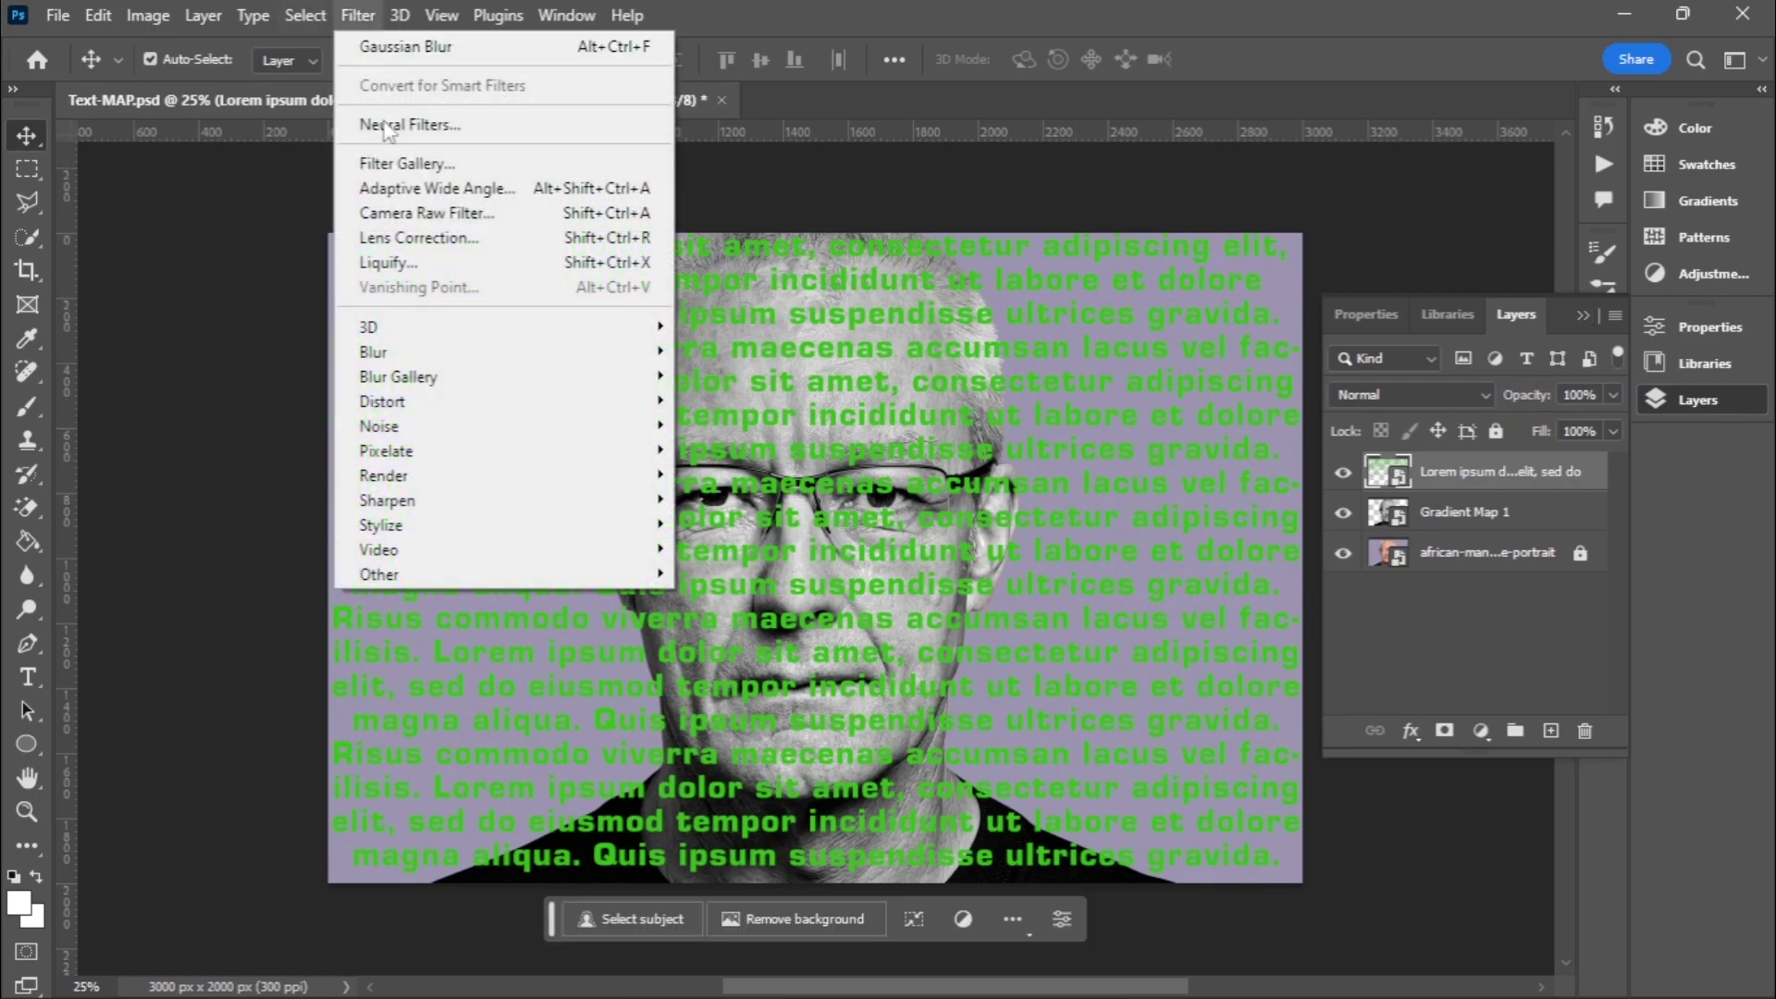
# - Apply a Displace filter at horizontal and vertical scale 20, using Text-MAP.psd as the map
pyautogui.moveTo(508, 406)
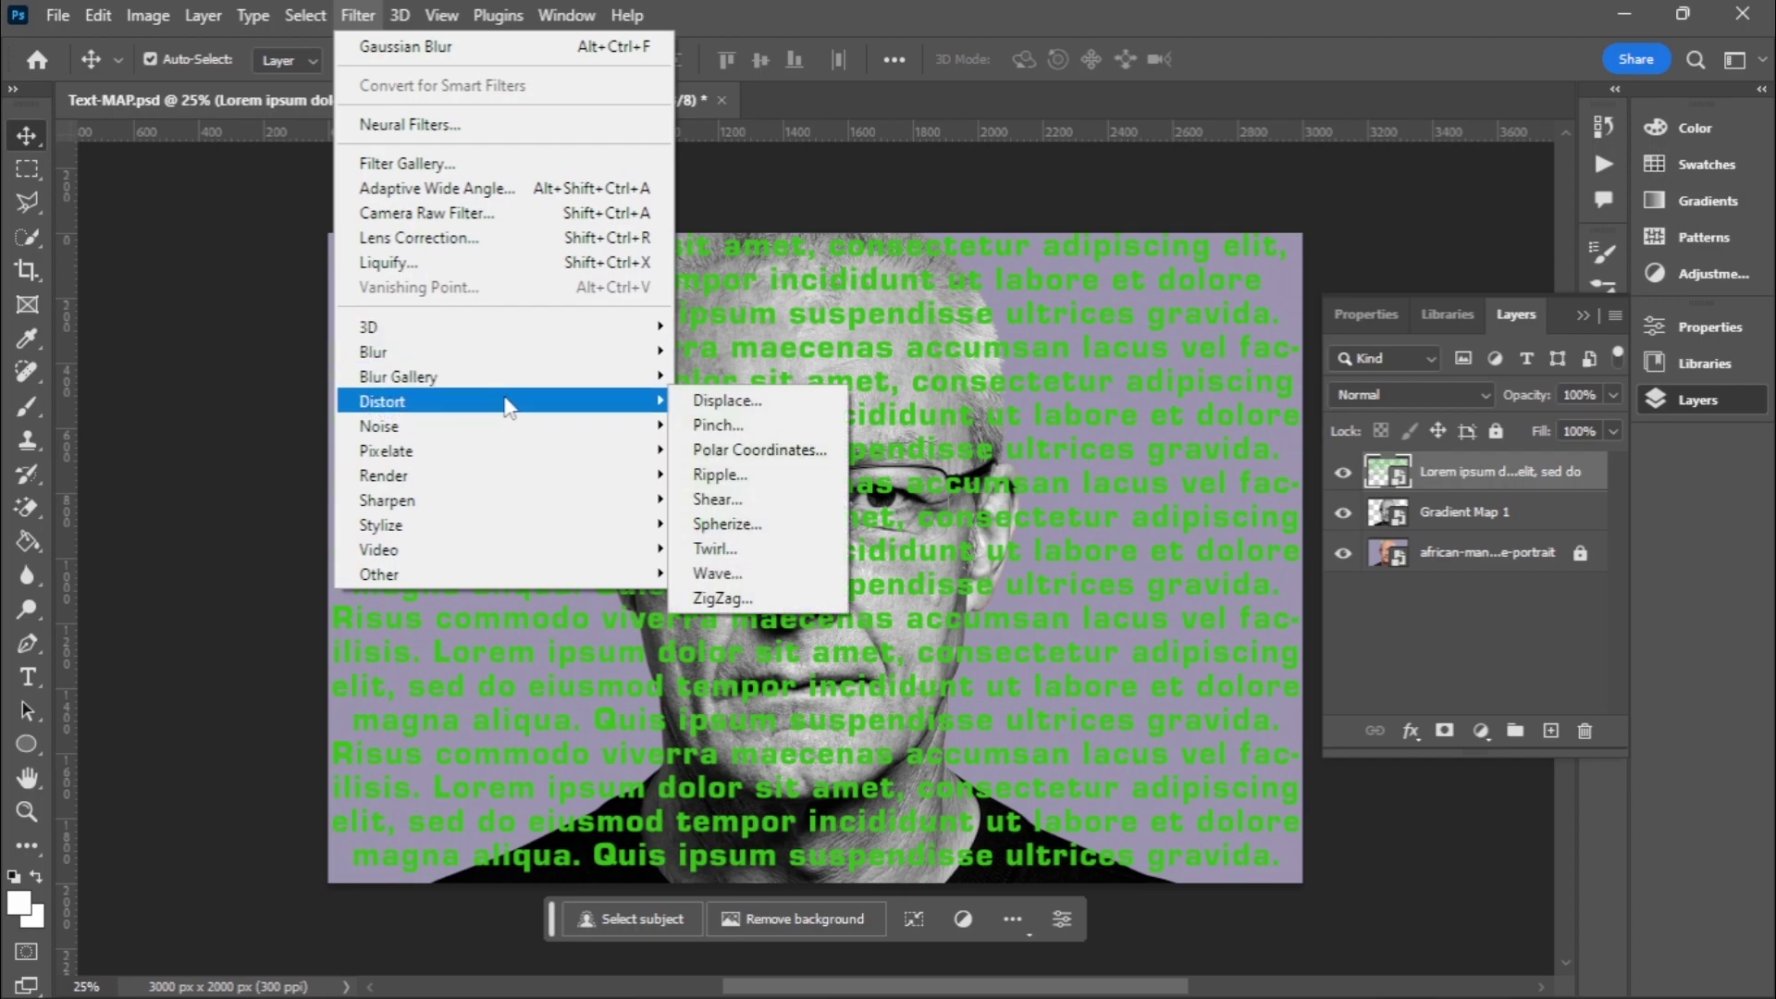
pyautogui.click(713, 407)
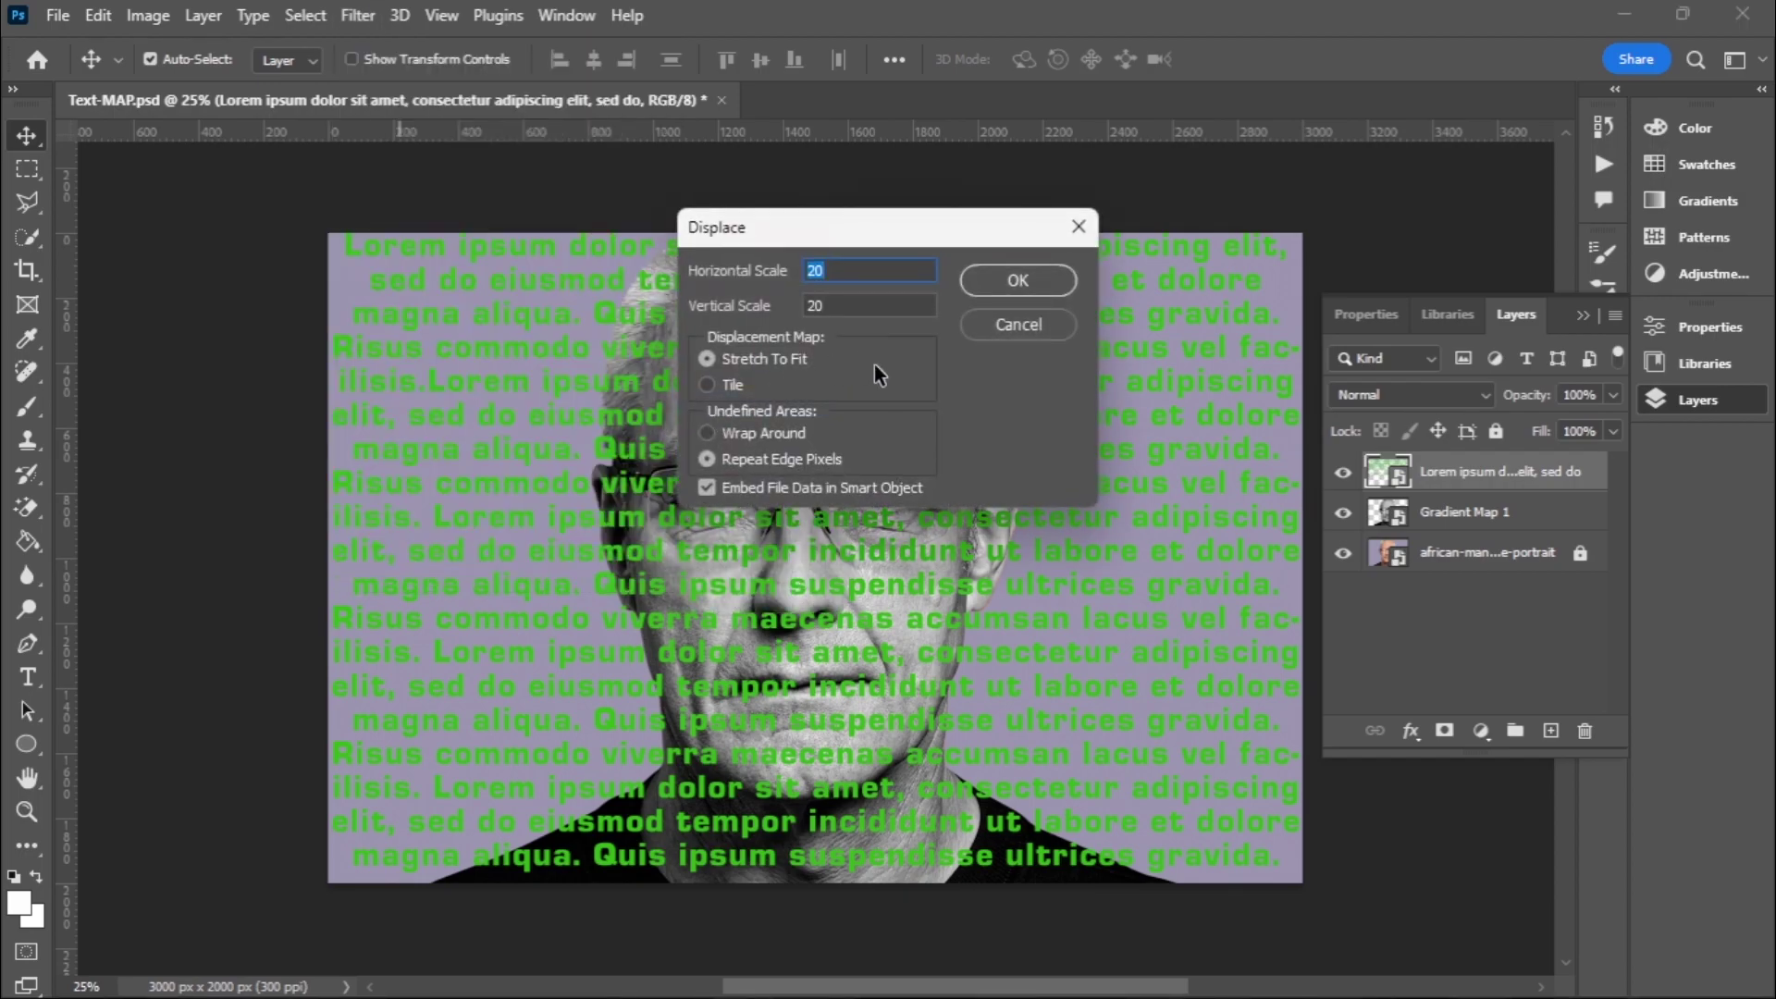
pyautogui.moveTo(860, 297); pyautogui.dragTo(751, 312)
pyautogui.click(1007, 274)
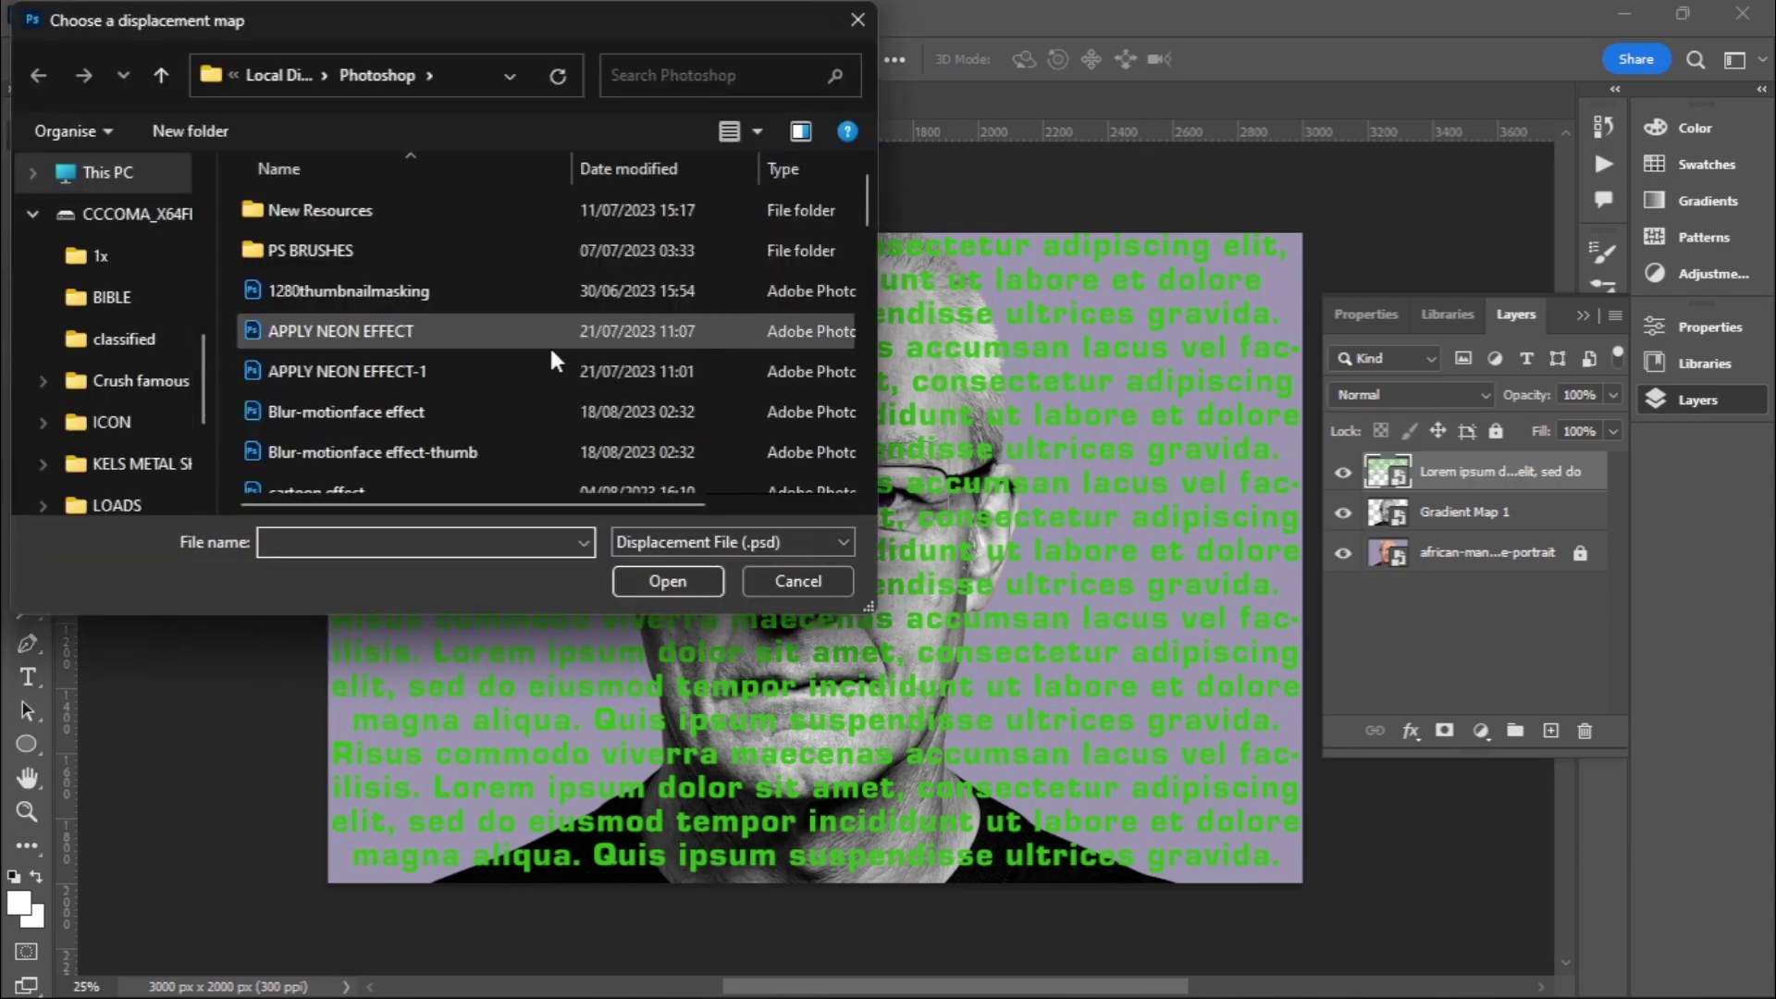
pyautogui.scroll(-5, 309, 394)
pyautogui.click(313, 392)
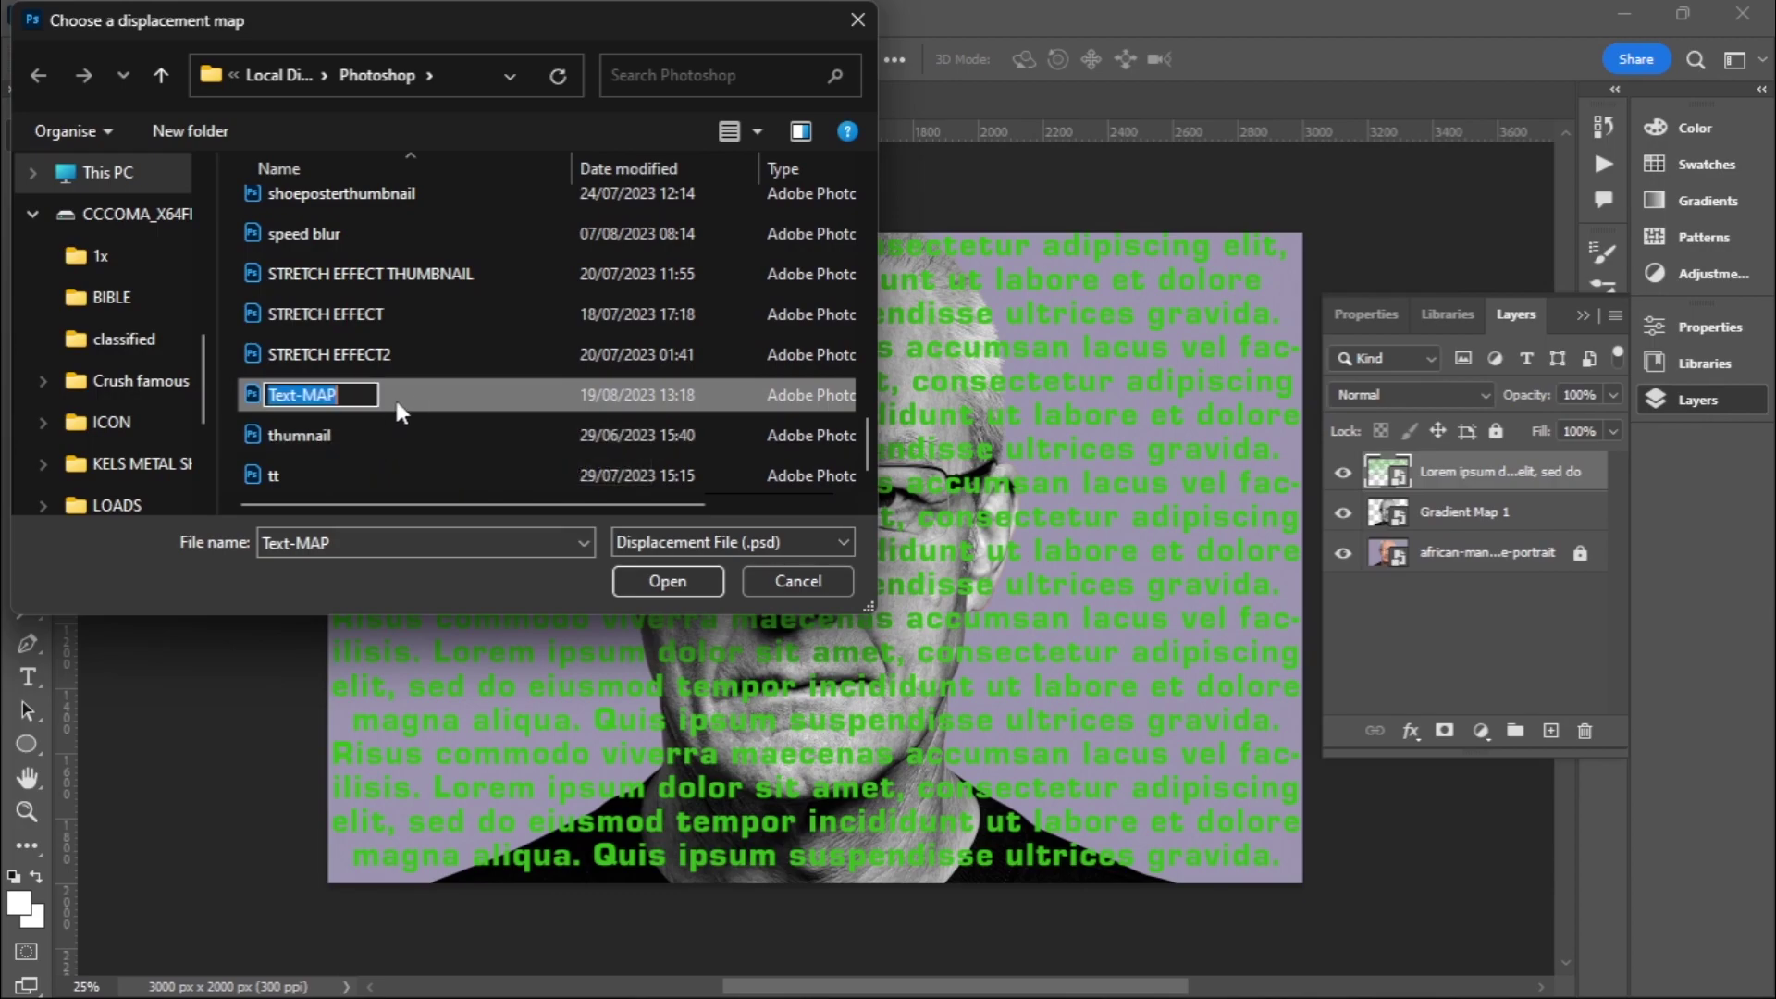
pyautogui.click(635, 580)
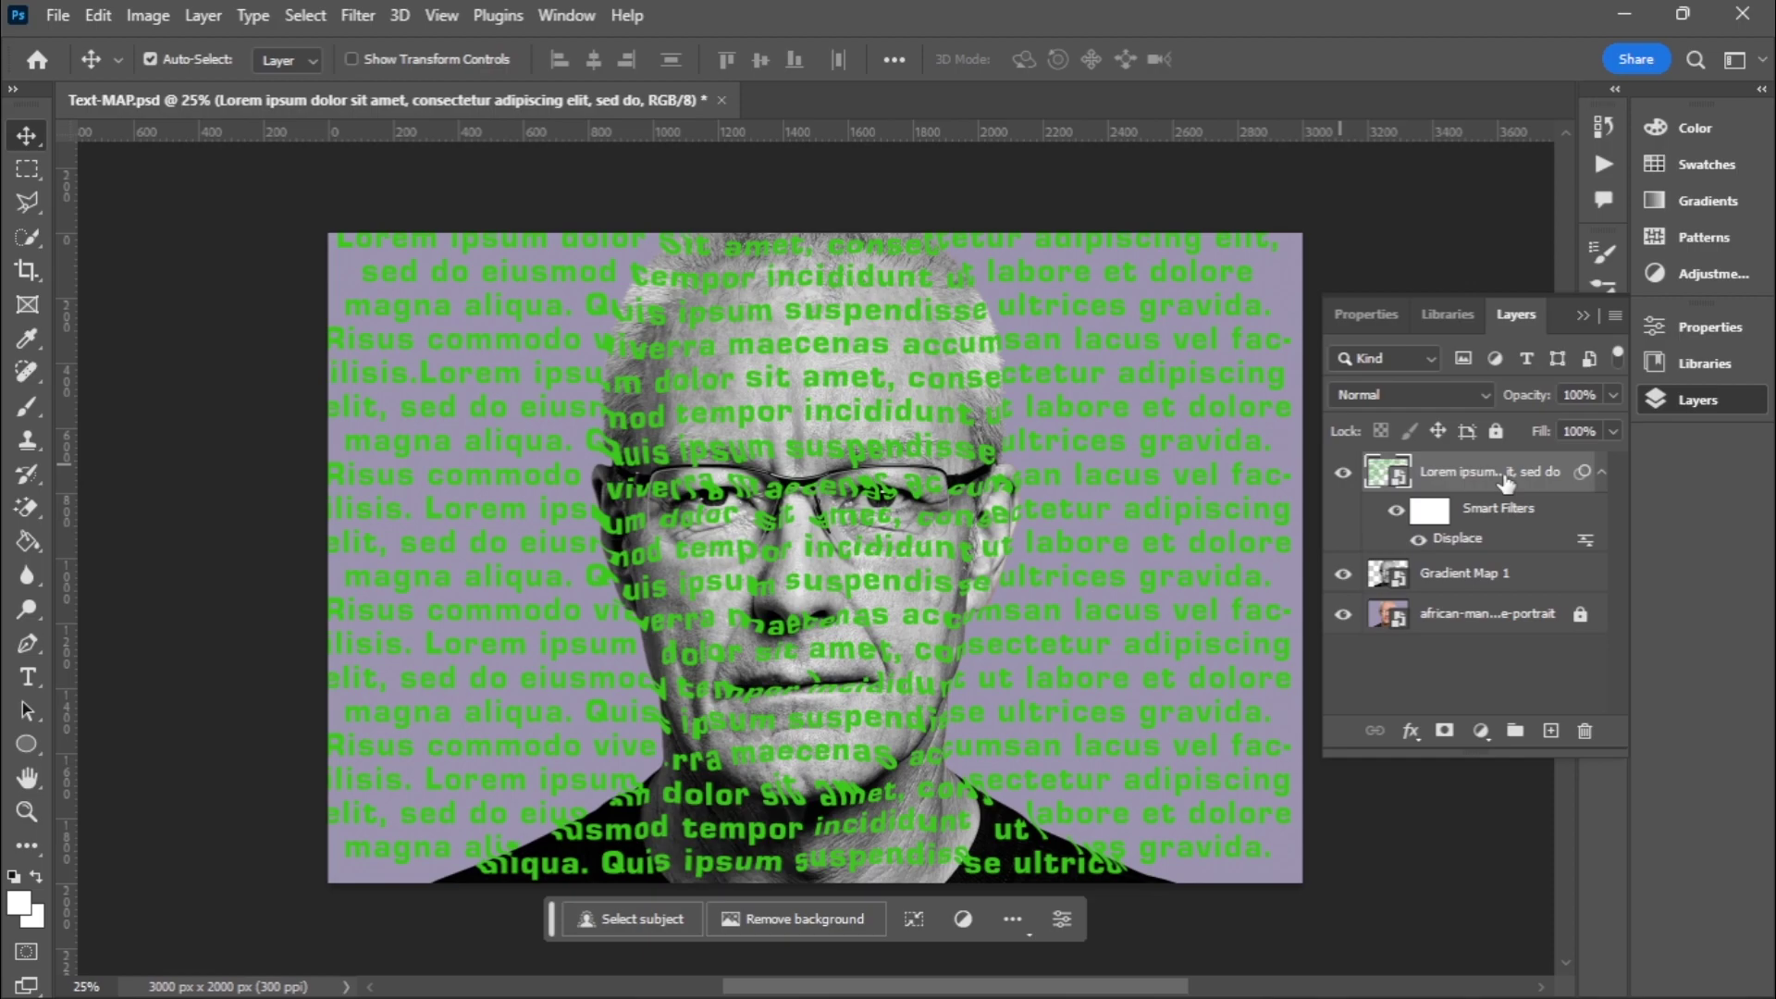
# - Move Gradient Map 1 above the lorem ipsum text layer and clip it to the text
pyautogui.click(1506, 574)
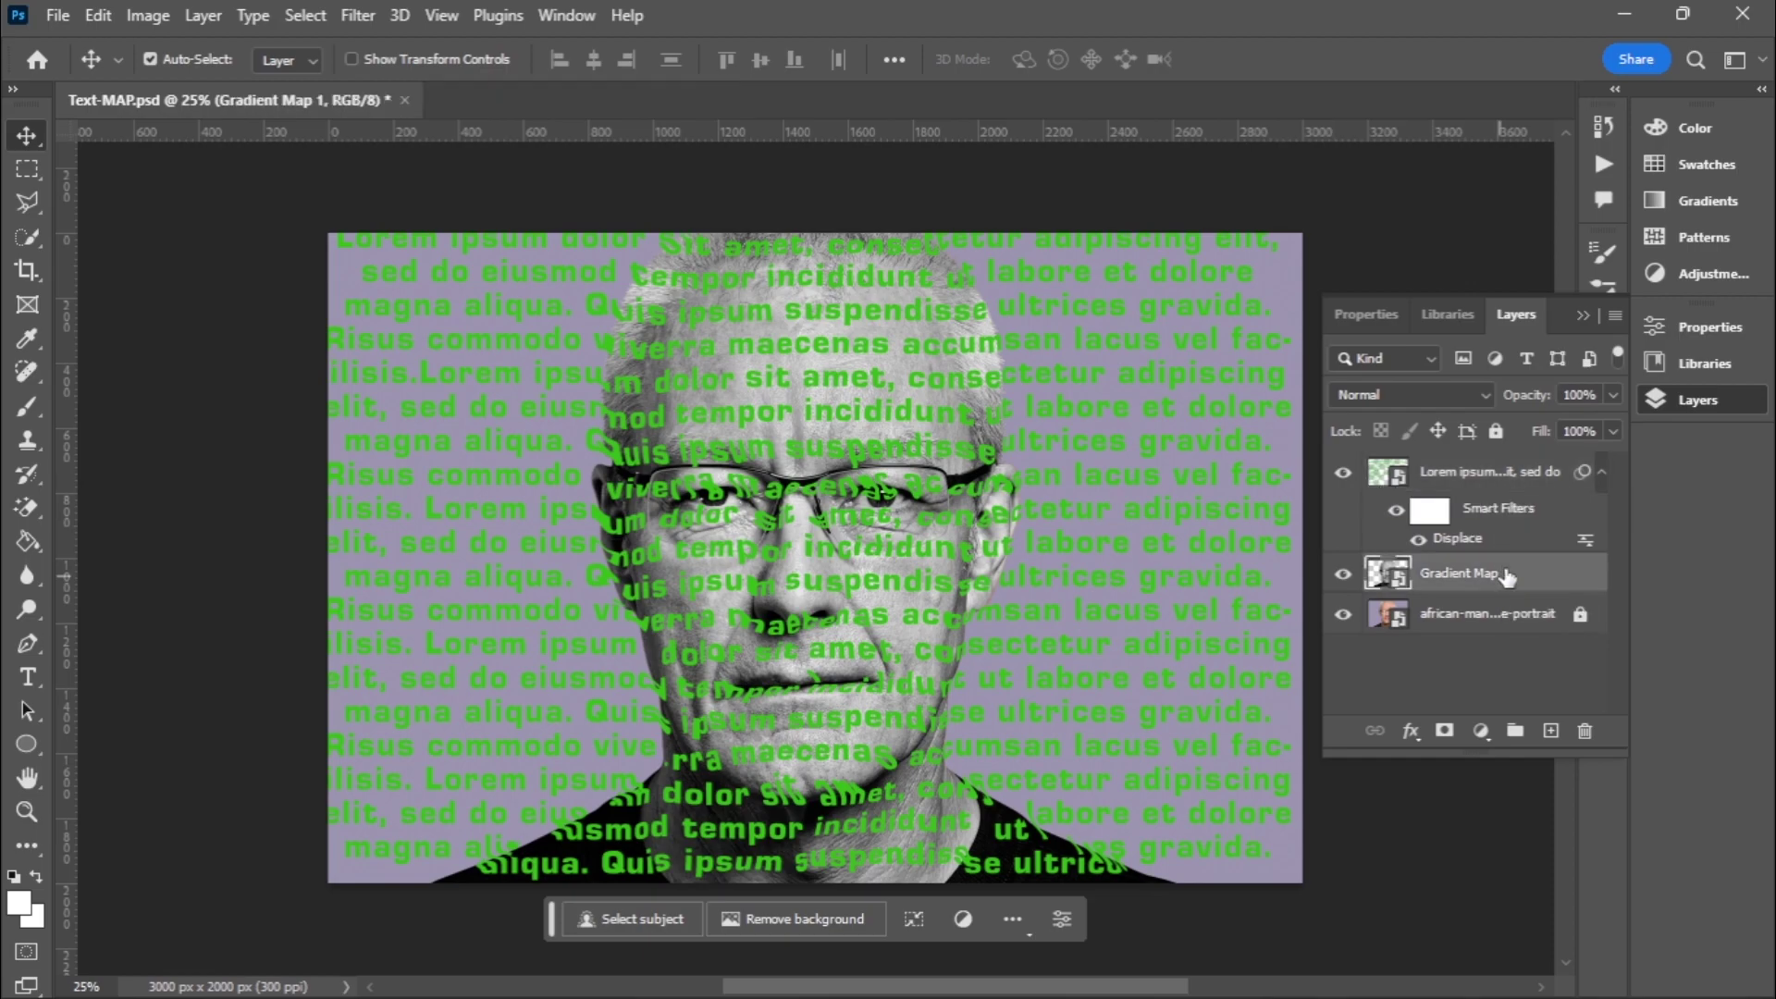
pyautogui.click(1601, 473)
pyautogui.moveTo(1482, 519); pyautogui.dragTo(1476, 475)
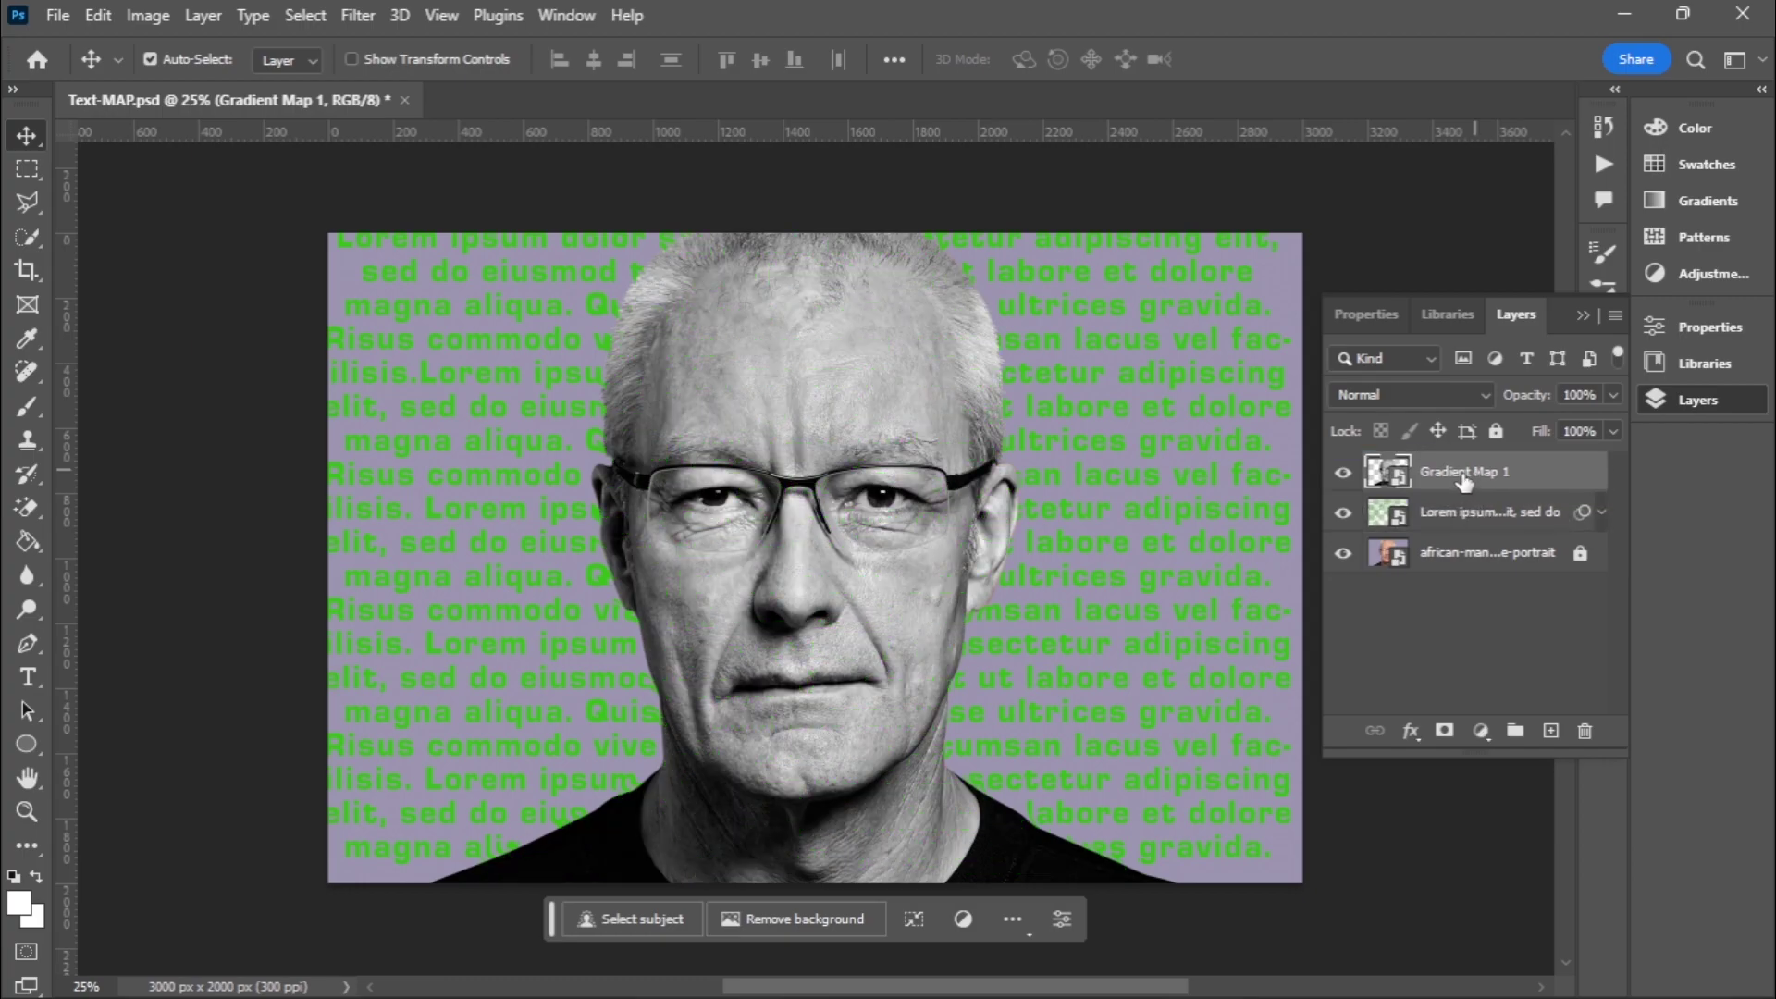
pyautogui.rightClick(1467, 474)
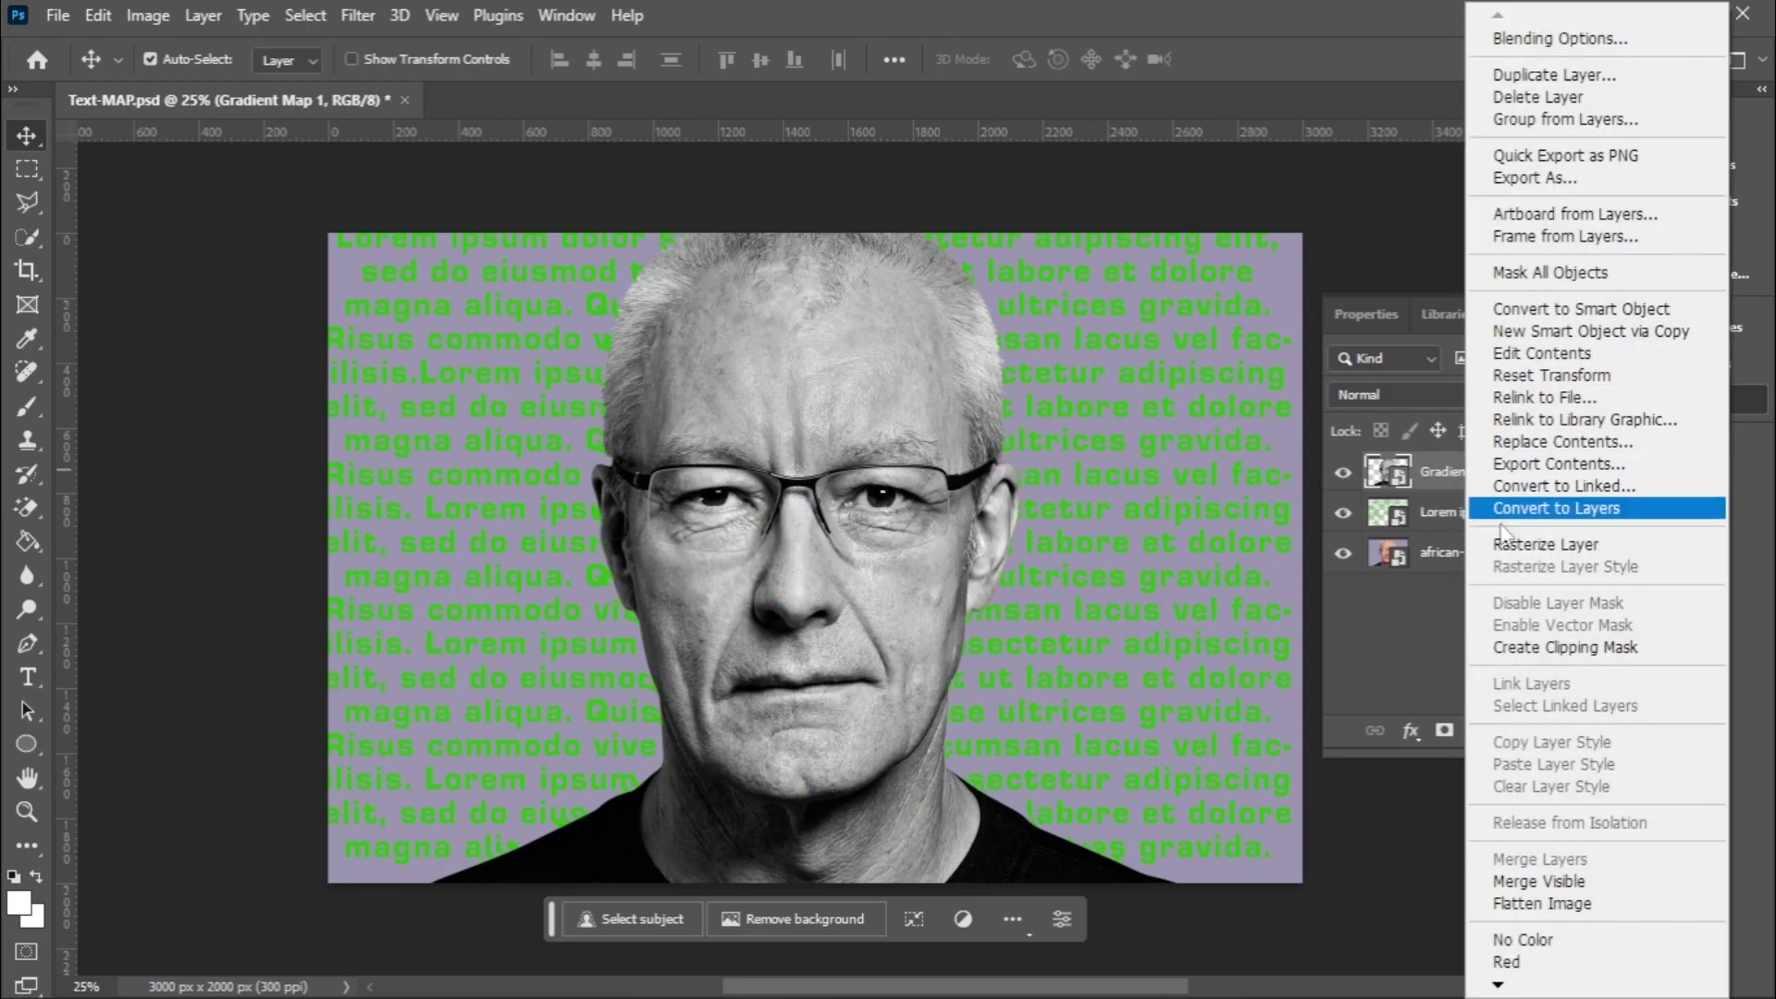
pyautogui.click(1517, 647)
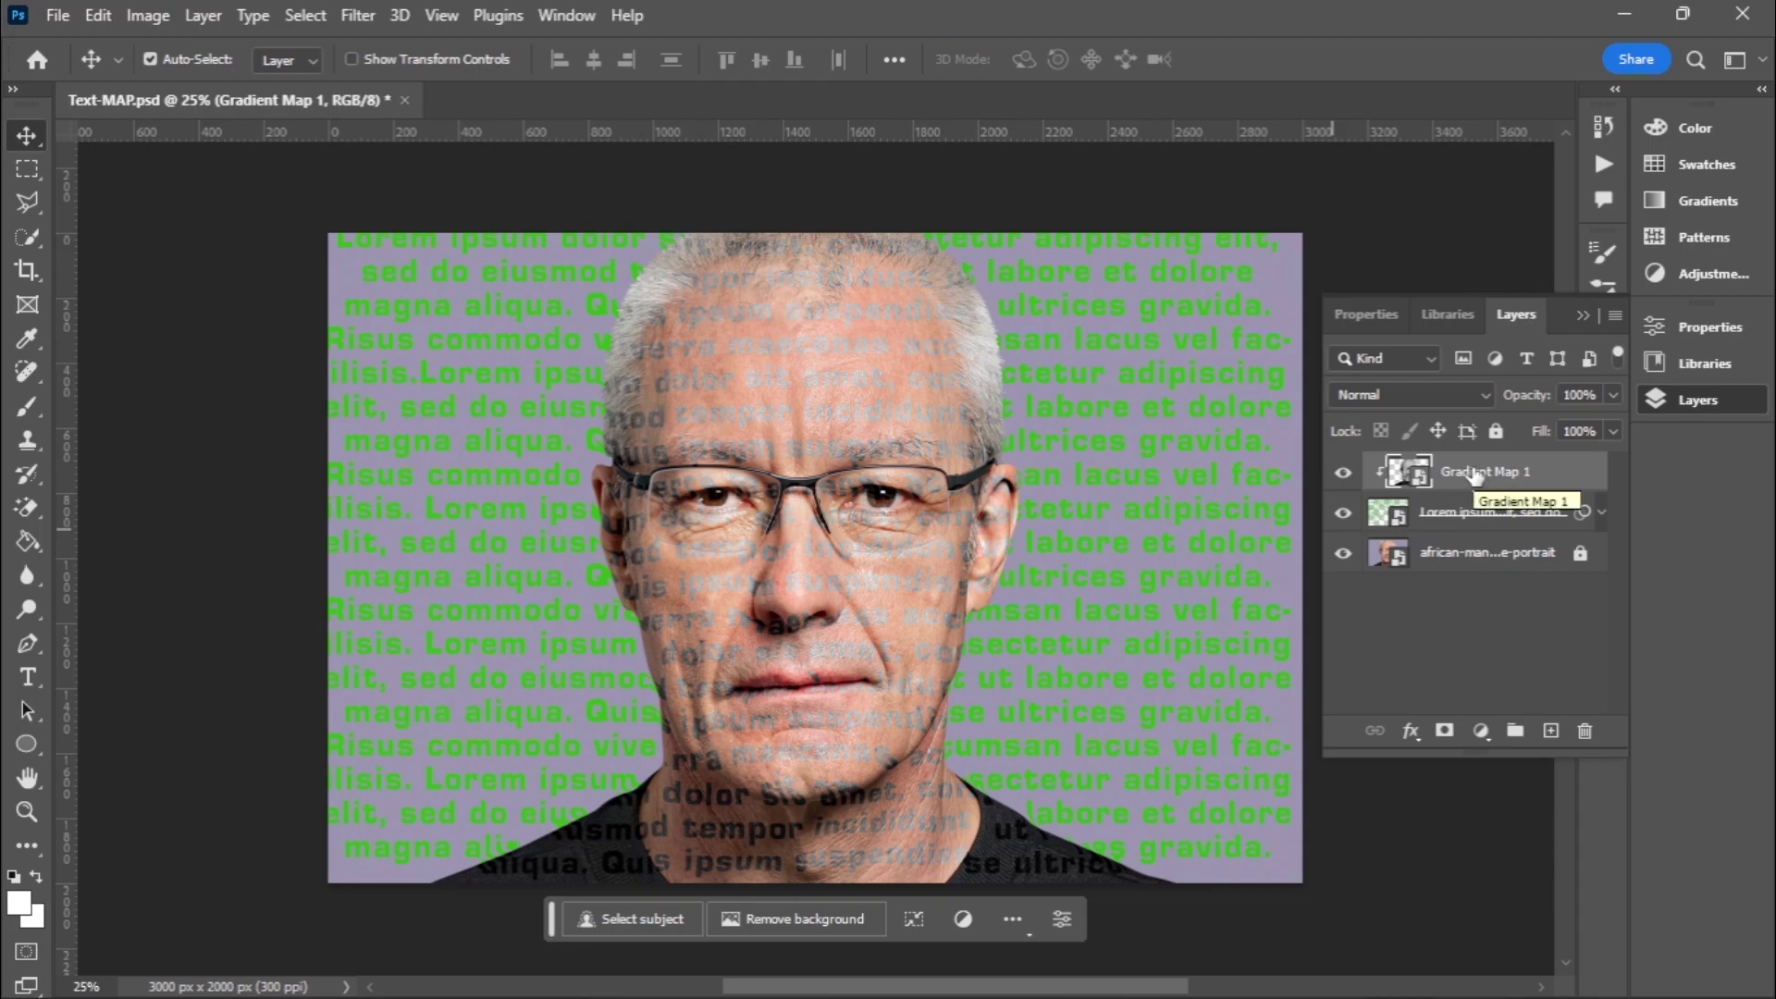
pyautogui.press('ctrl')
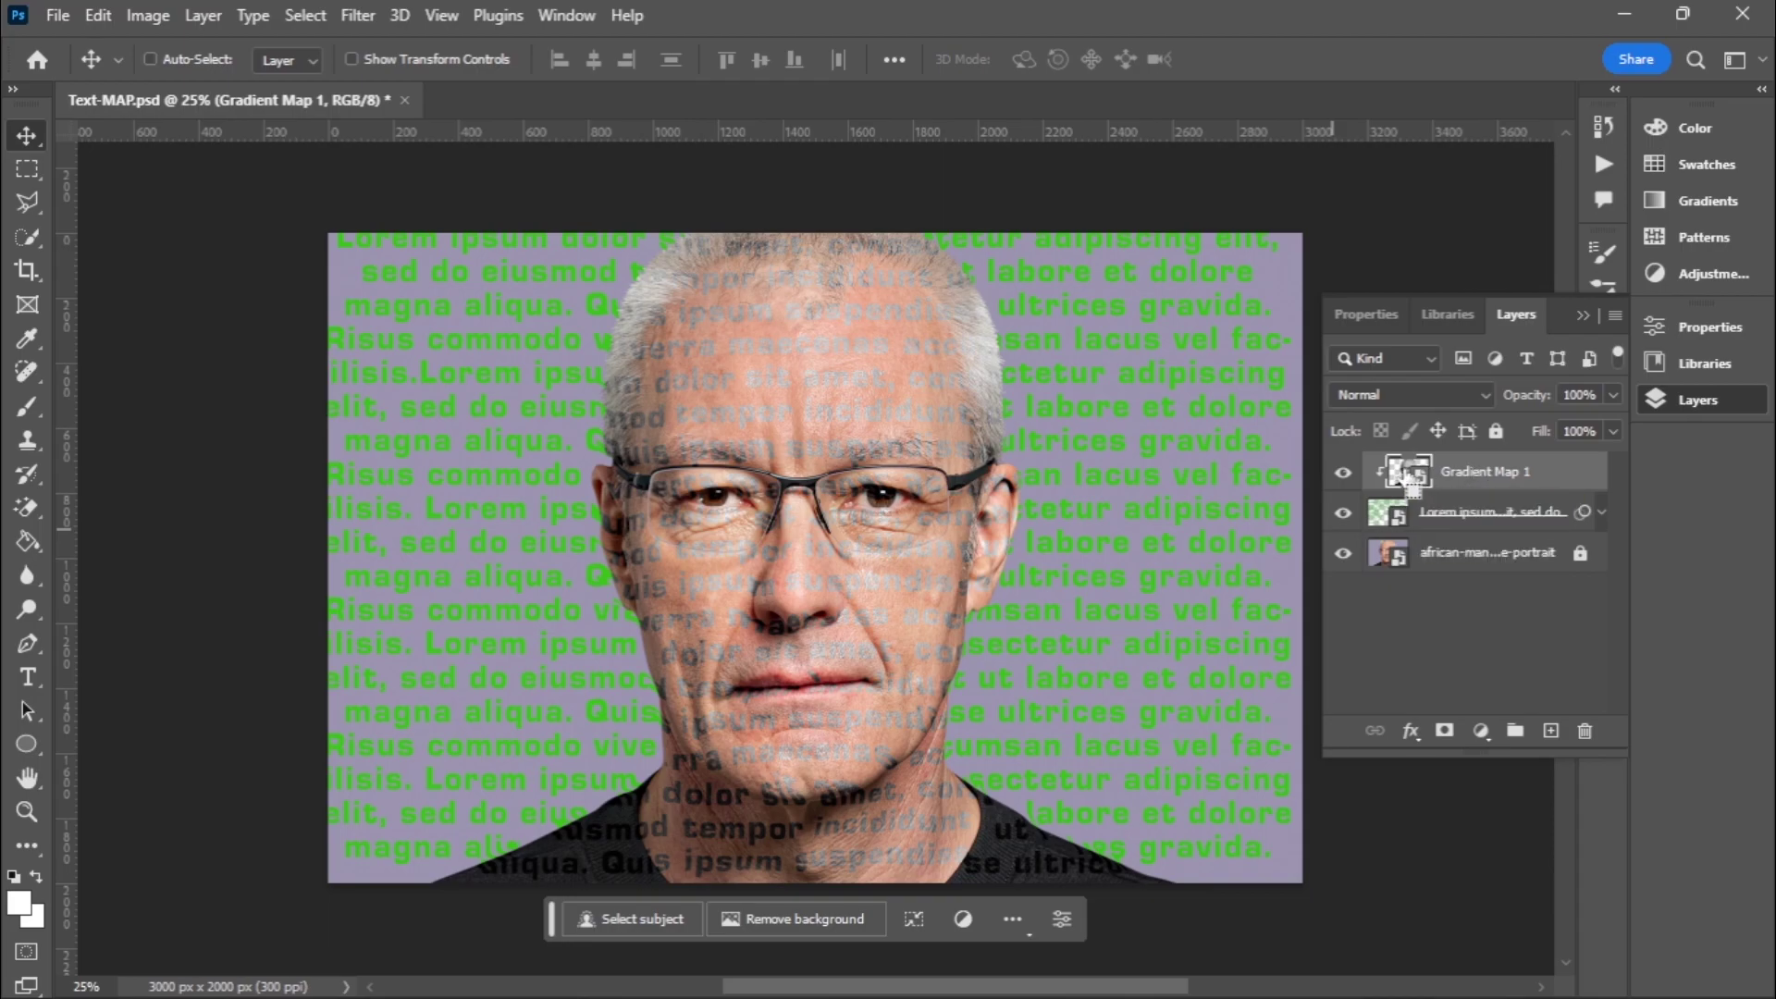
# - Load the head outline from Gradient Map 1 and add it as a mask on the text layer
pyautogui.keyDown('ctrl'); pyautogui.click(1408, 475); pyautogui.keyUp('ctrl')
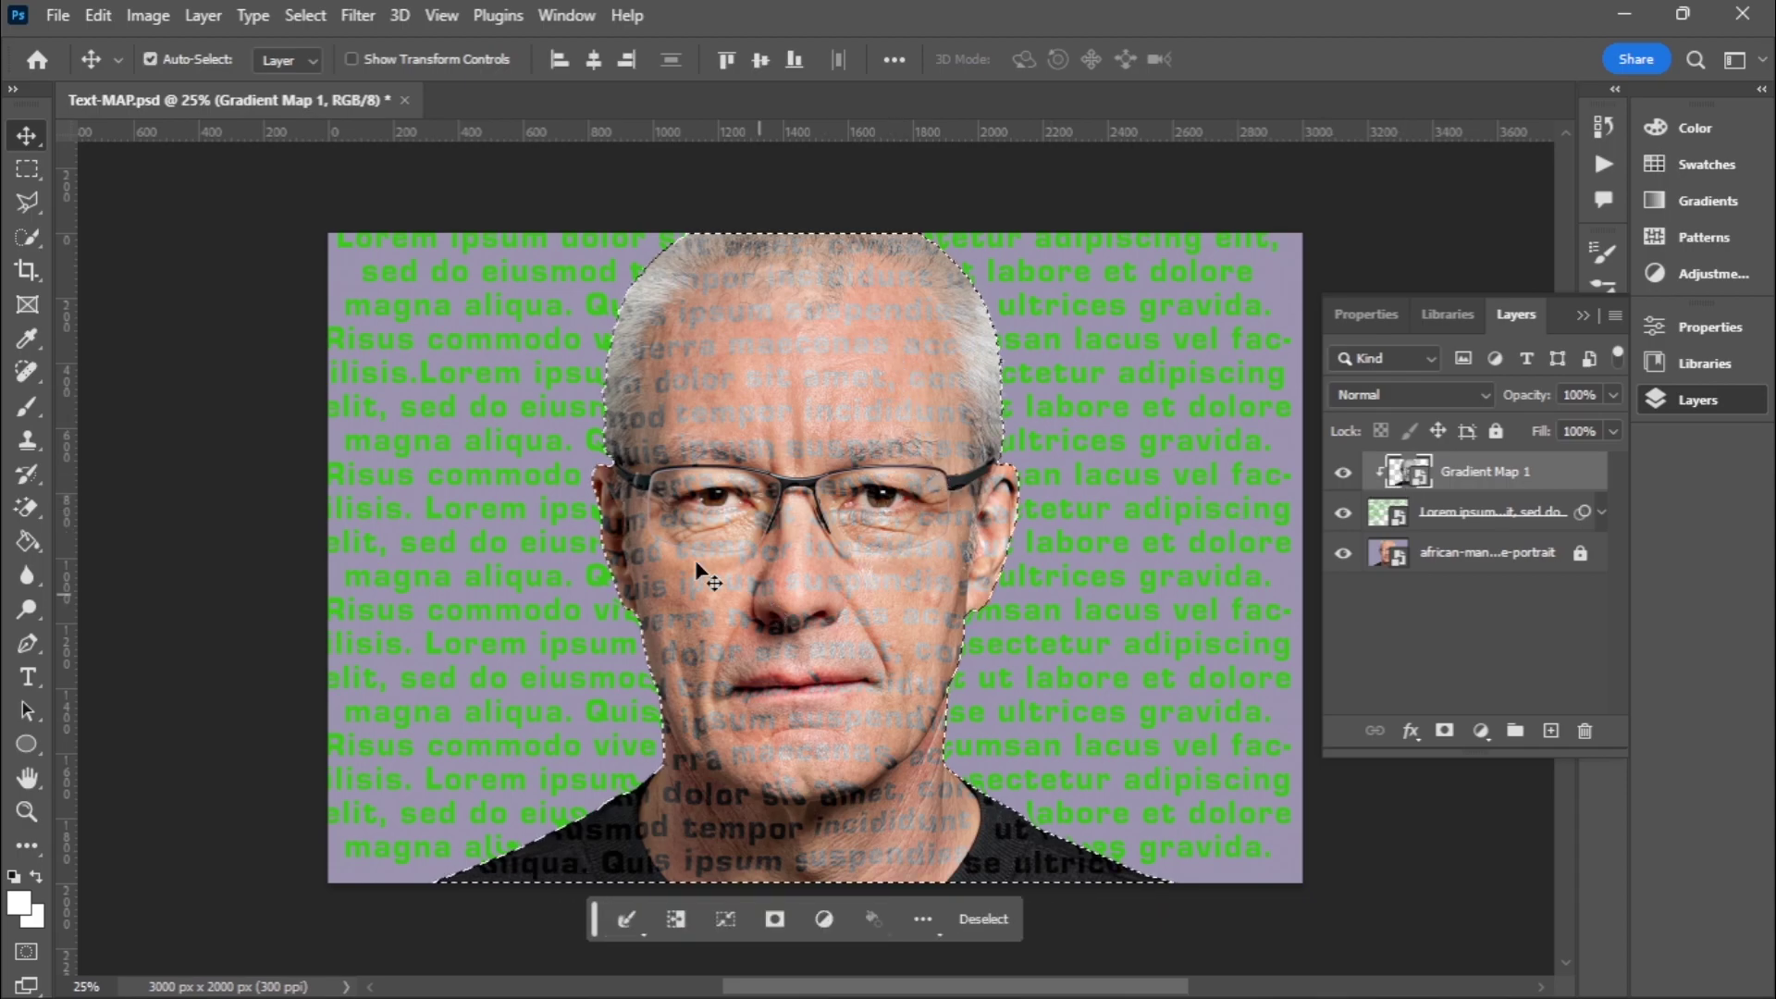
pyautogui.click(1449, 522)
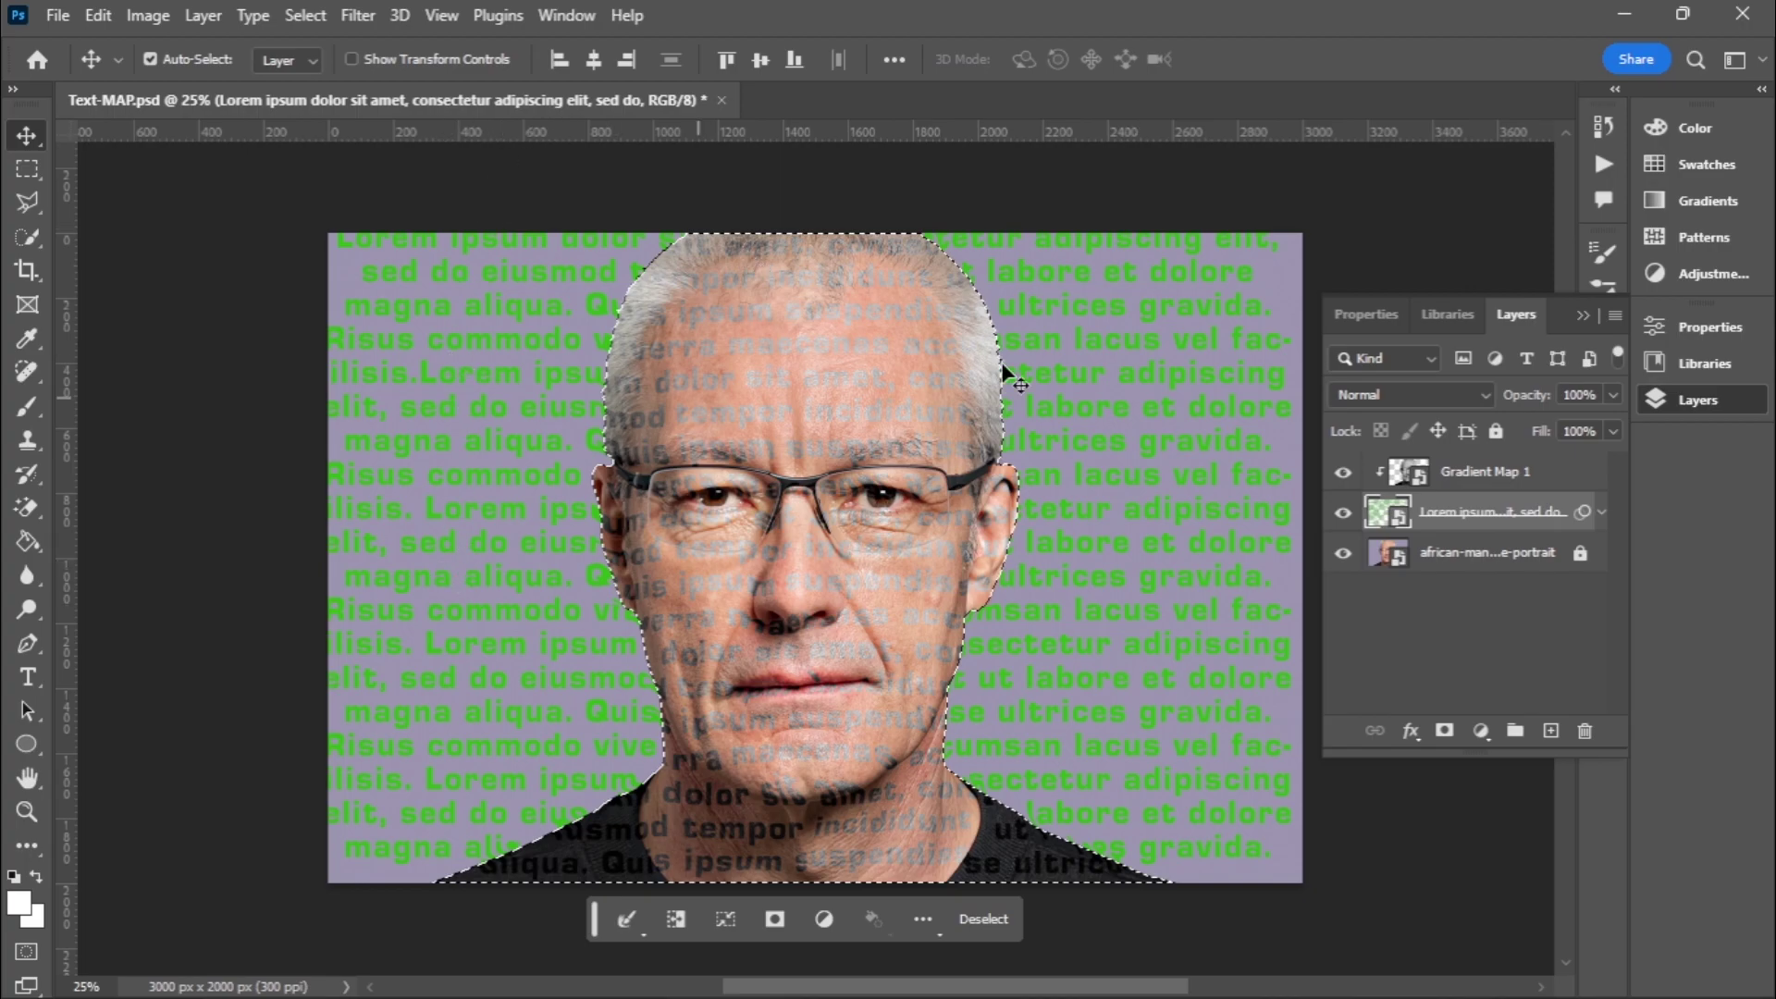
pyautogui.click(1445, 731)
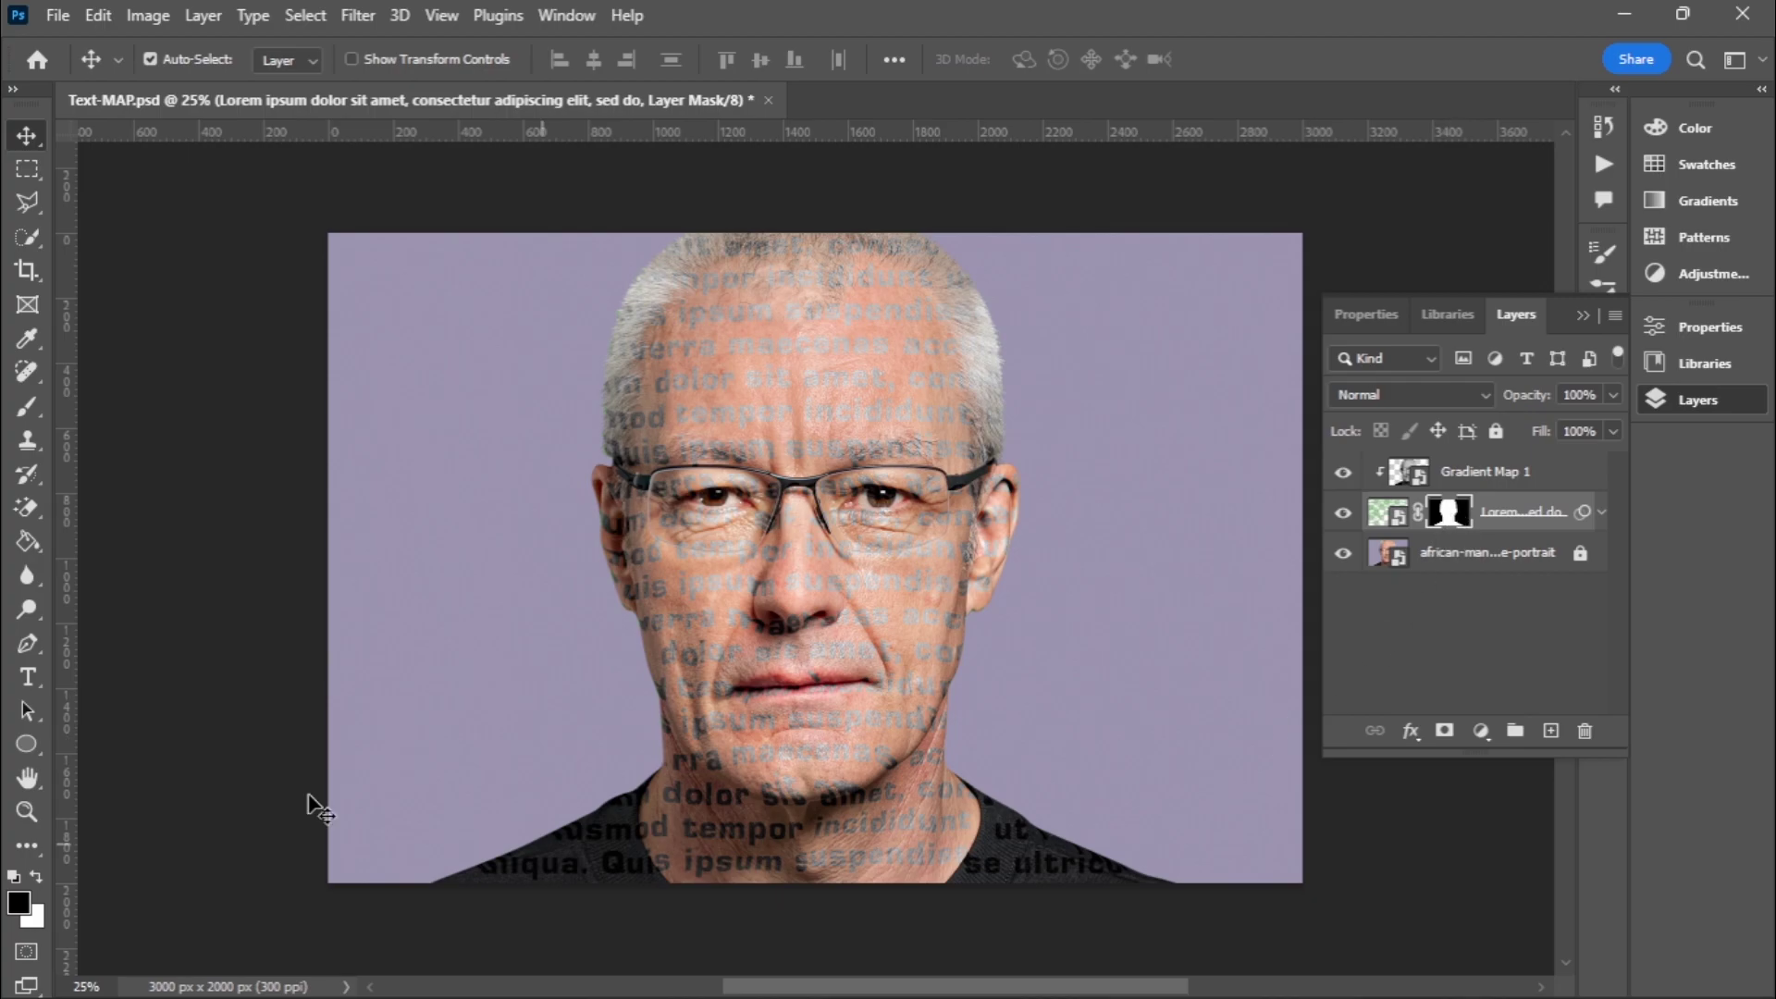
# - Paint black in the text layer mask to remove text along the collar and neck
pyautogui.click(19, 409)
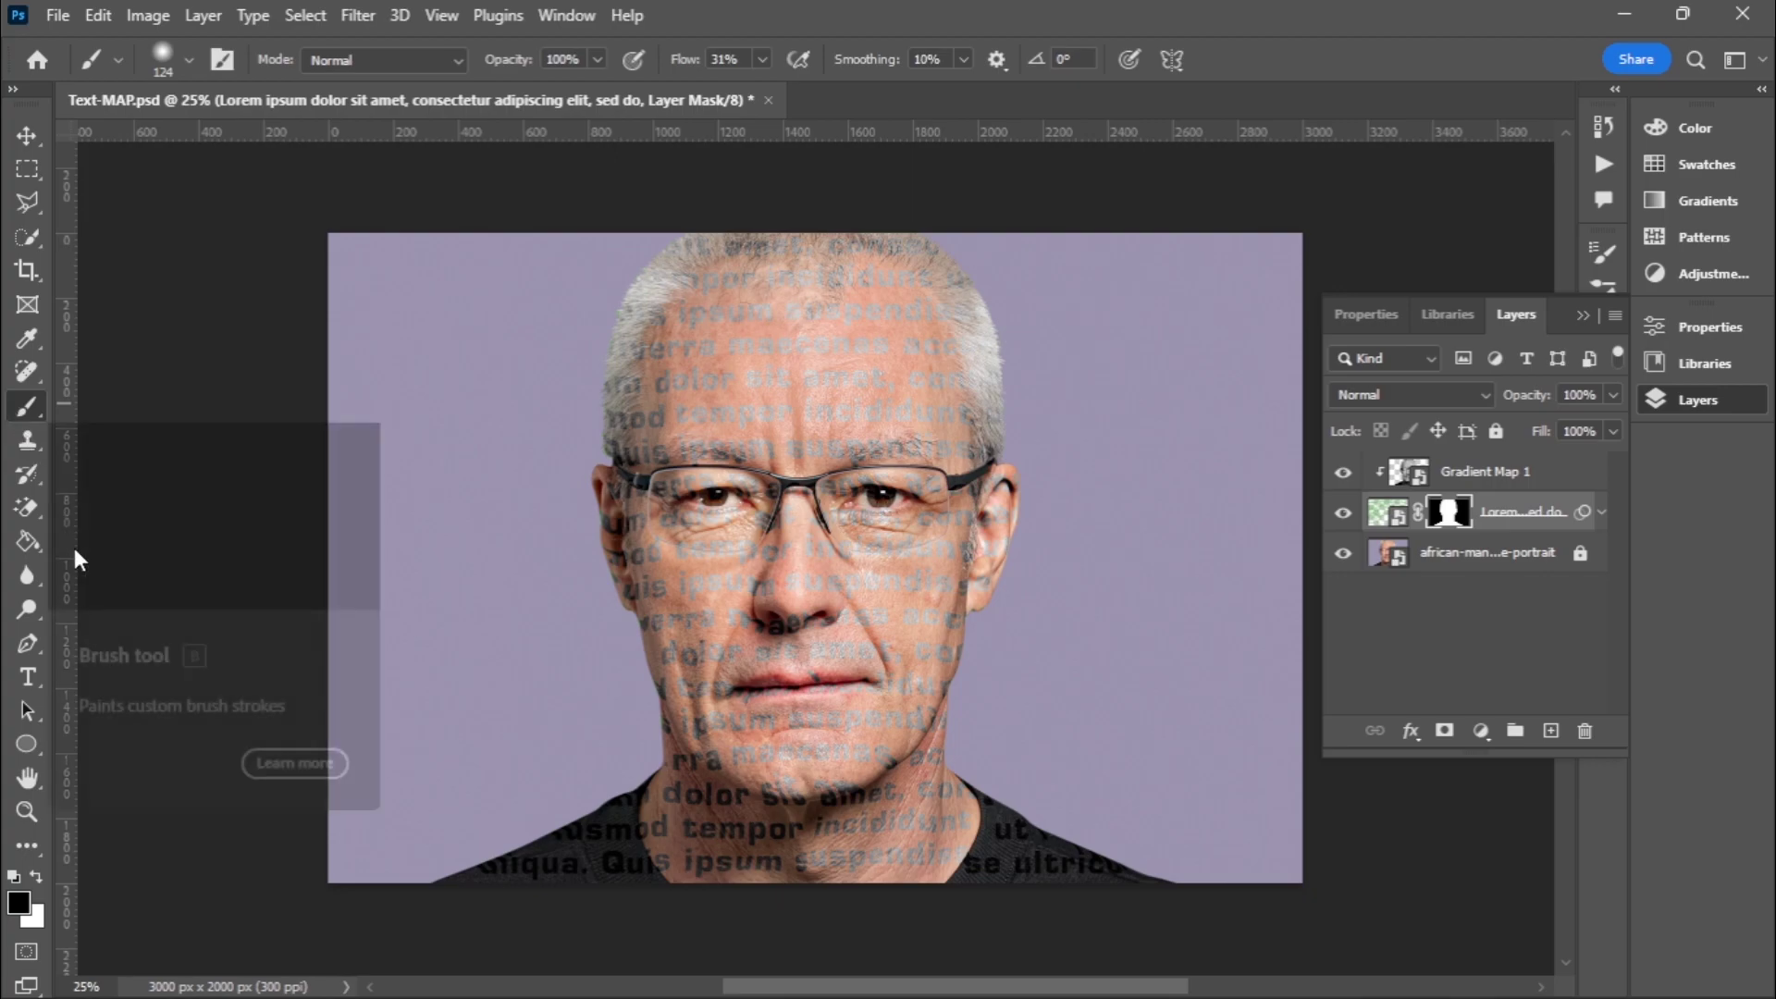
pyautogui.moveTo(489, 856)
pyautogui.mouseDown()
pyautogui.moveTo(593, 867)
pyautogui.moveTo(553, 834)
pyautogui.moveTo(579, 870)
pyautogui.moveTo(605, 786)
pyautogui.moveTo(595, 856)
pyautogui.moveTo(608, 795)
pyautogui.moveTo(604, 883)
pyautogui.moveTo(606, 830)
pyautogui.moveTo(618, 905)
pyautogui.moveTo(610, 803)
pyautogui.moveTo(612, 859)
pyautogui.moveTo(640, 905)
pyautogui.moveTo(606, 805)
pyautogui.mouseUp()
pyautogui.moveTo(940, 812)
pyautogui.mouseDown()
pyautogui.moveTo(984, 771)
pyautogui.moveTo(1007, 821)
pyautogui.moveTo(994, 882)
pyautogui.moveTo(1010, 845)
pyautogui.moveTo(977, 889)
pyautogui.moveTo(1000, 802)
pyautogui.moveTo(1013, 871)
pyautogui.moveTo(1024, 854)
pyautogui.moveTo(983, 884)
pyautogui.moveTo(976, 866)
pyautogui.moveTo(979, 888)
pyautogui.moveTo(1009, 831)
pyautogui.moveTo(997, 894)
pyautogui.moveTo(1024, 817)
pyautogui.moveTo(1059, 900)
pyautogui.moveTo(1082, 825)
pyautogui.moveTo(1016, 896)
pyautogui.moveTo(1020, 852)
pyautogui.moveTo(1112, 850)
pyautogui.mouseUp()
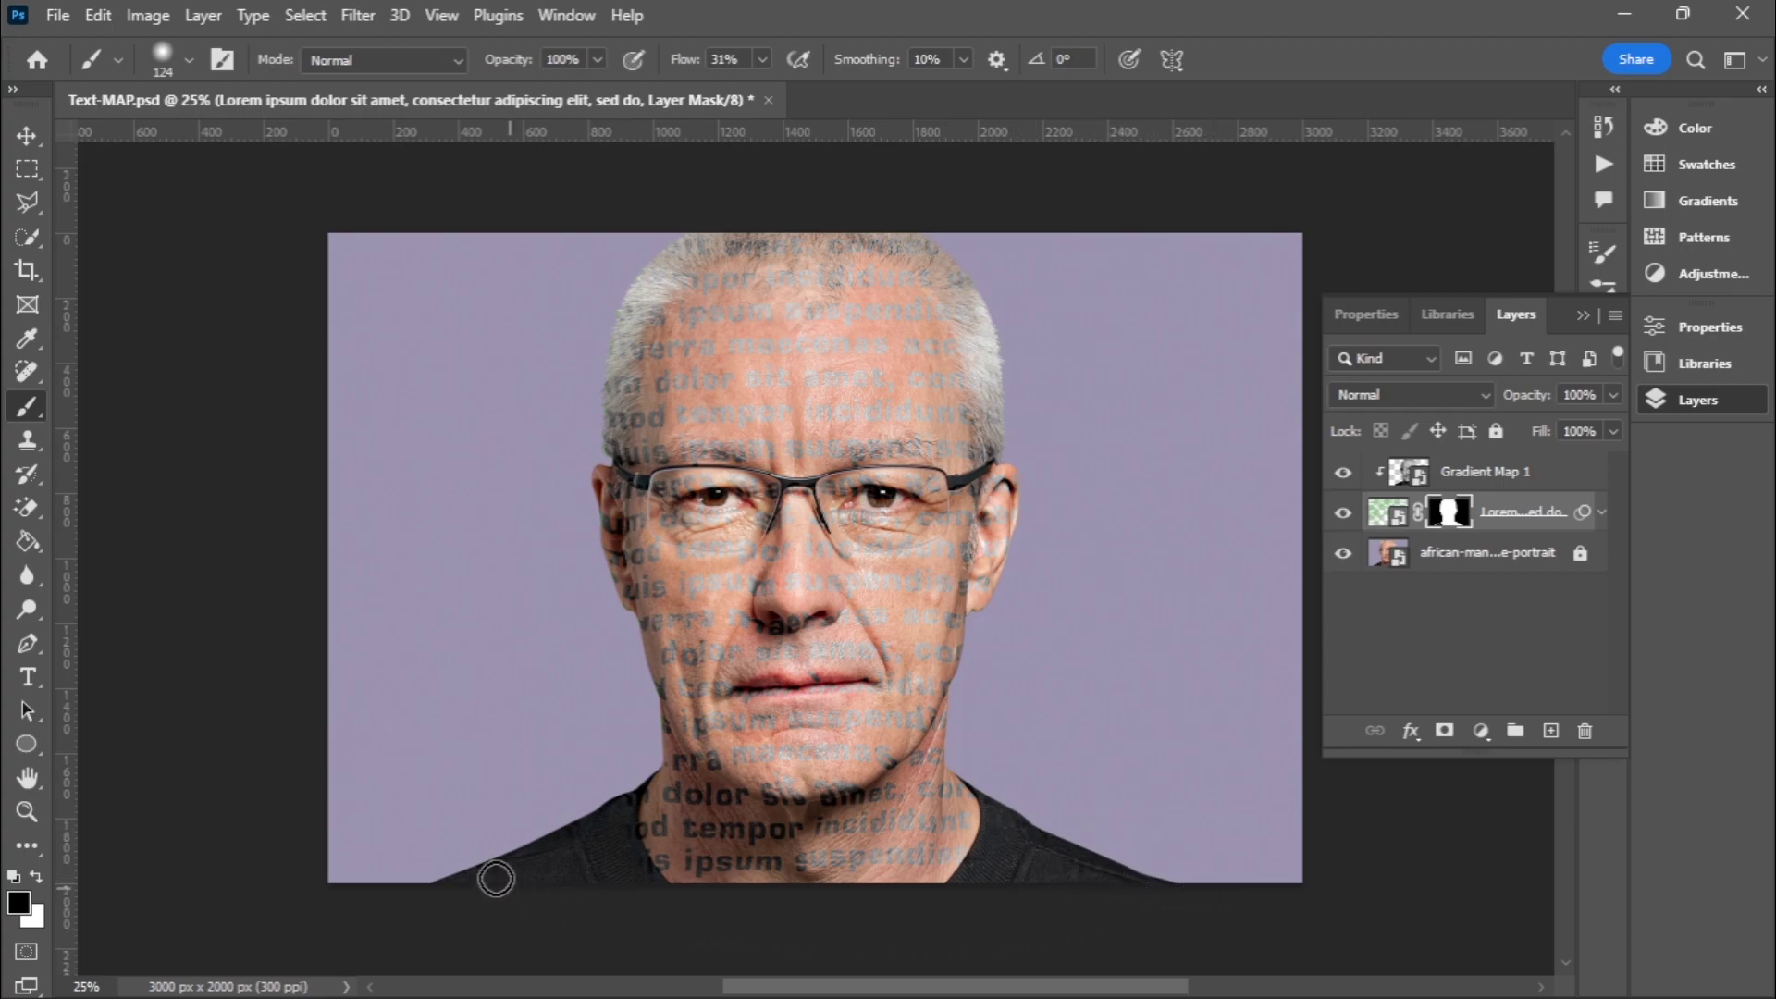
pyautogui.click(28, 135)
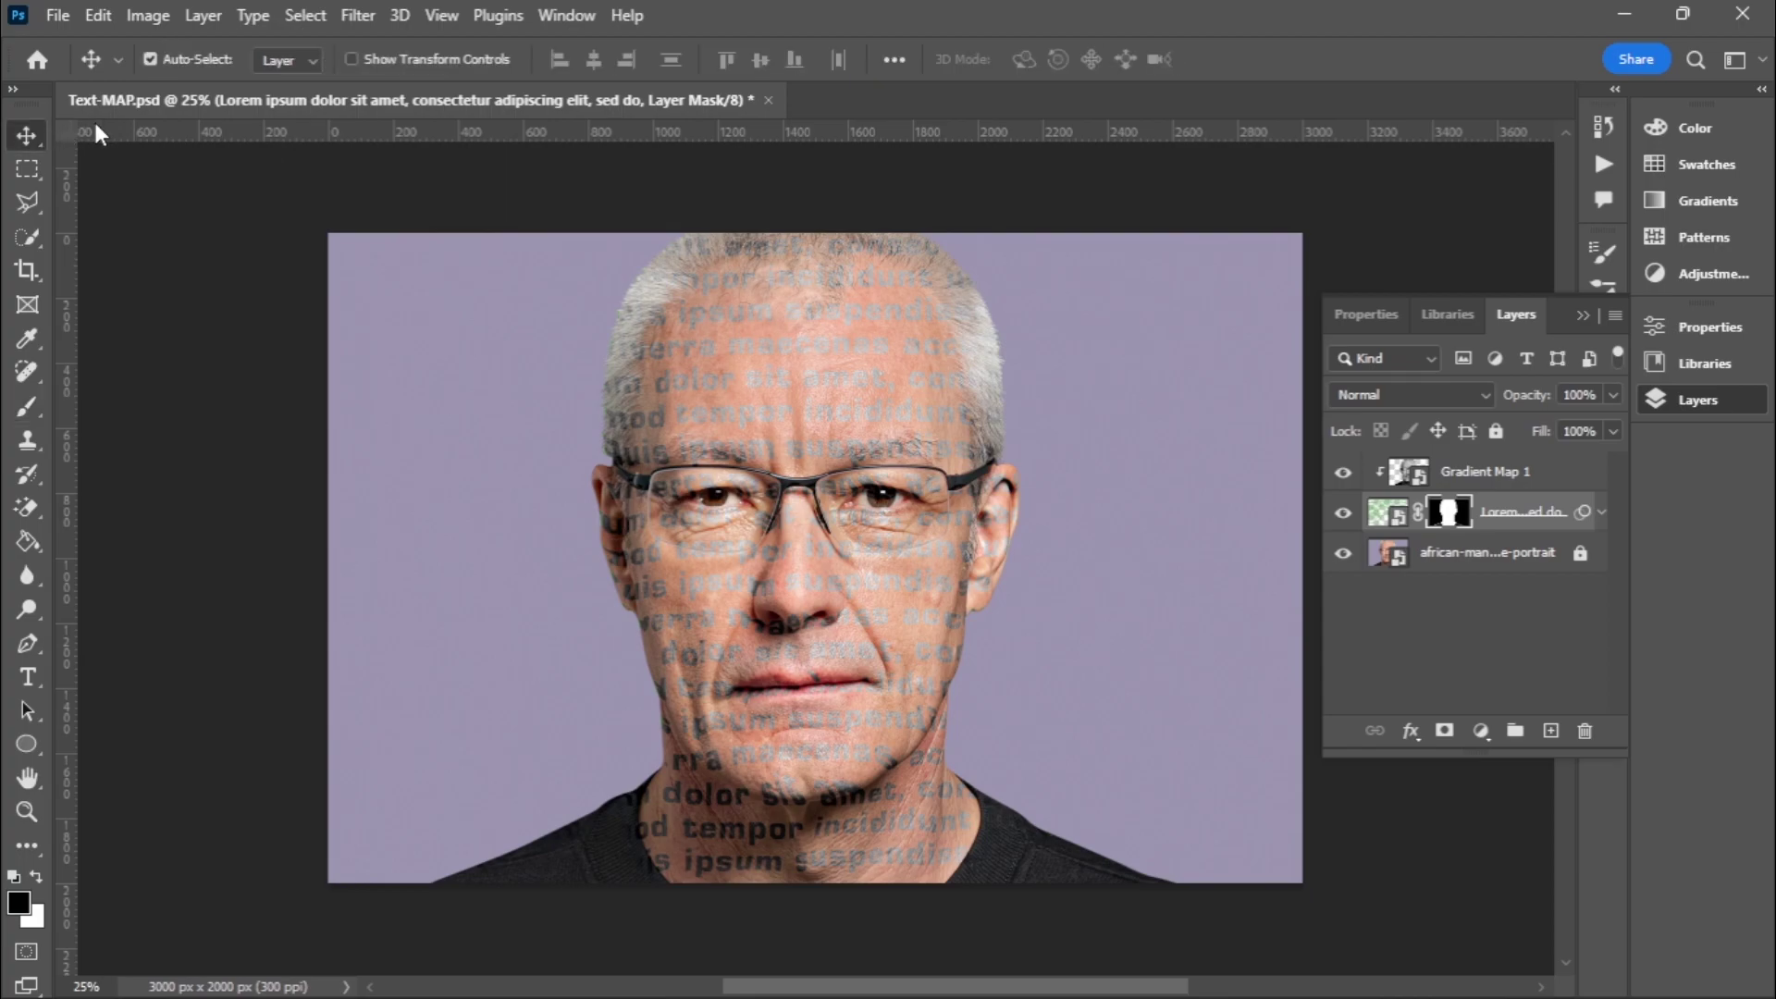